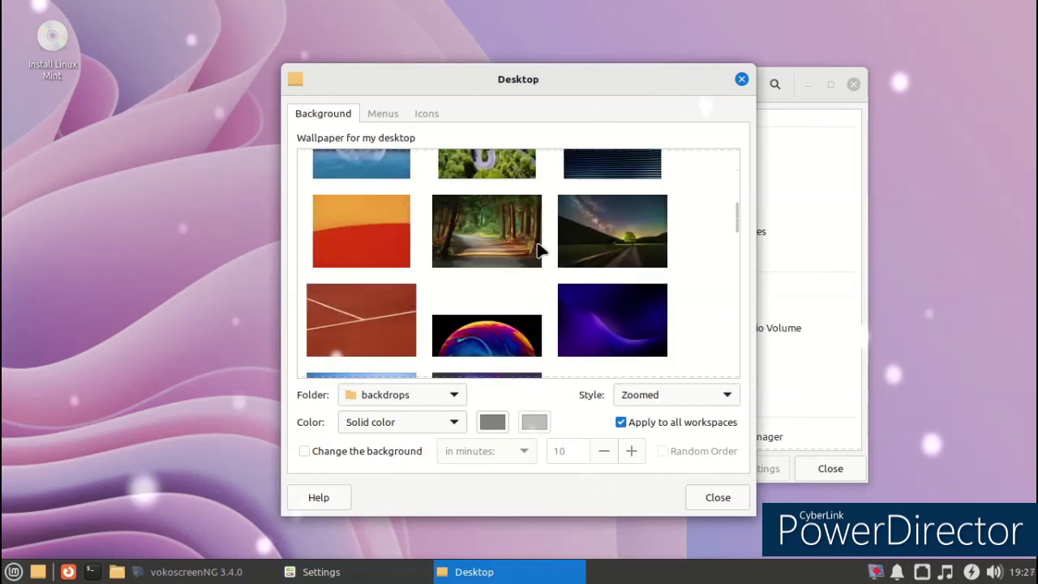
Step: Set the desktop wallpaper to the dark blue and purple wave image from the backdrops folder and close the Desktop settings
scroll(541, 250, "down", 2)
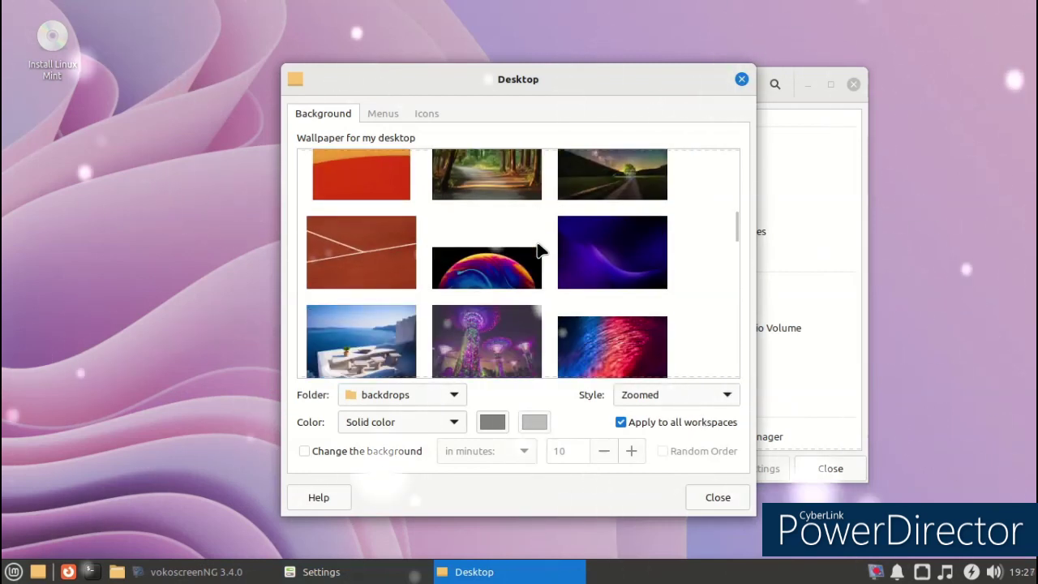
left_click(625, 250)
left_click(713, 499)
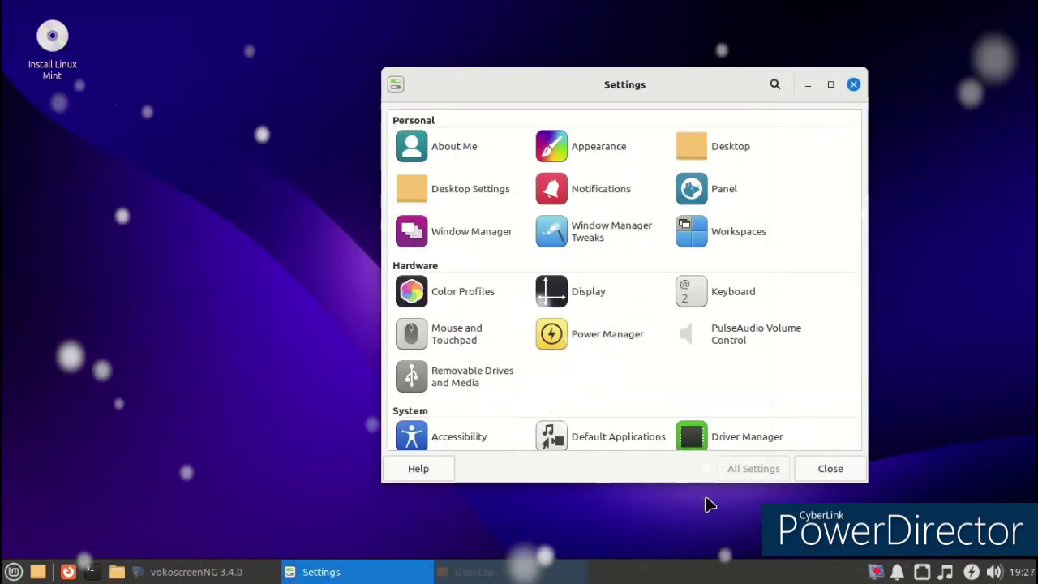
Step: View the Display settings and return to the overview of all settings
left_click(574, 300)
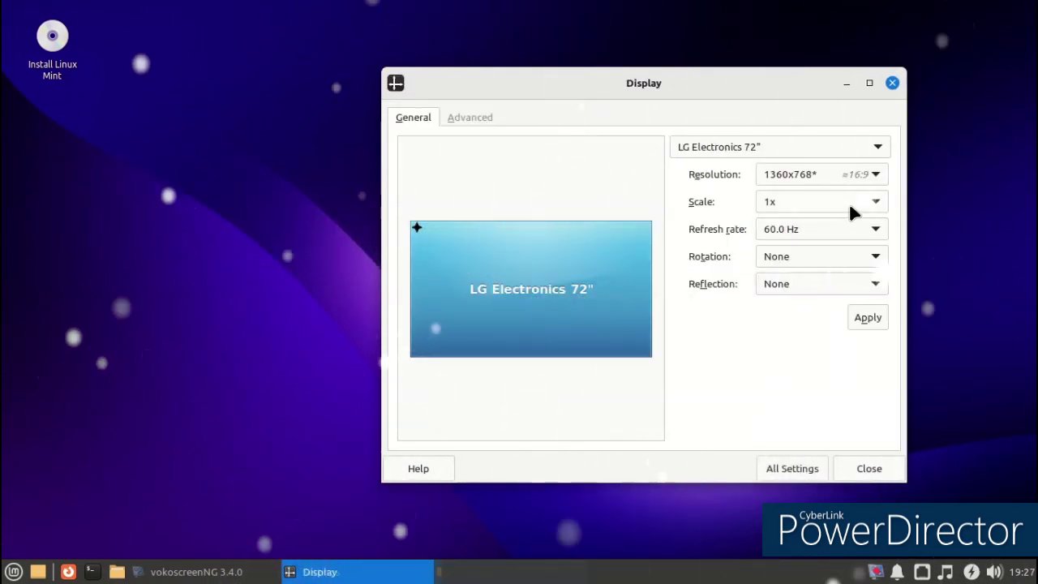
left_click(774, 466)
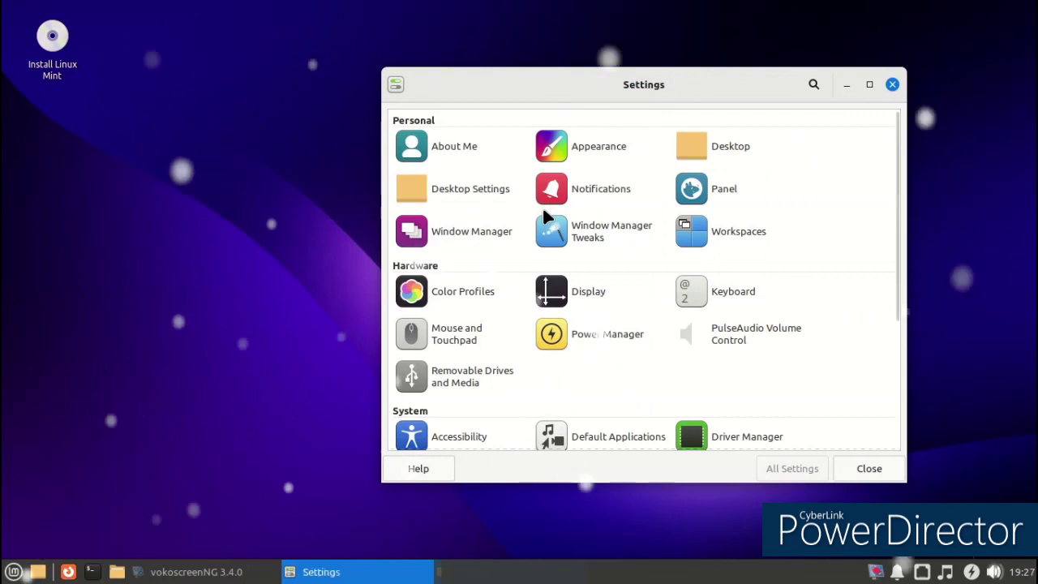
Step: Open Software Manager from the System settings and look through its featured applications
scroll(545, 211, "down", 5)
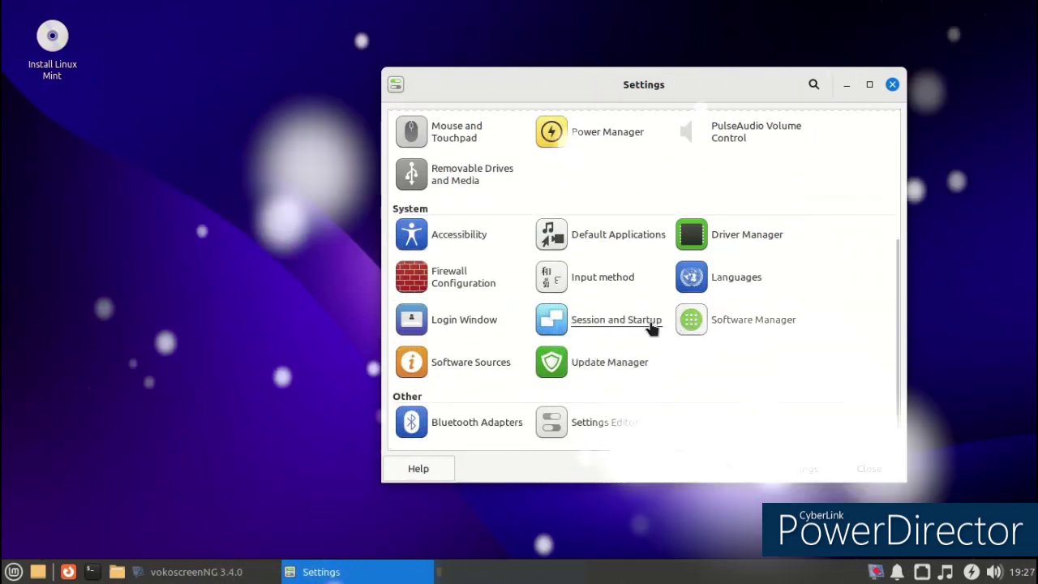
left_click(715, 325)
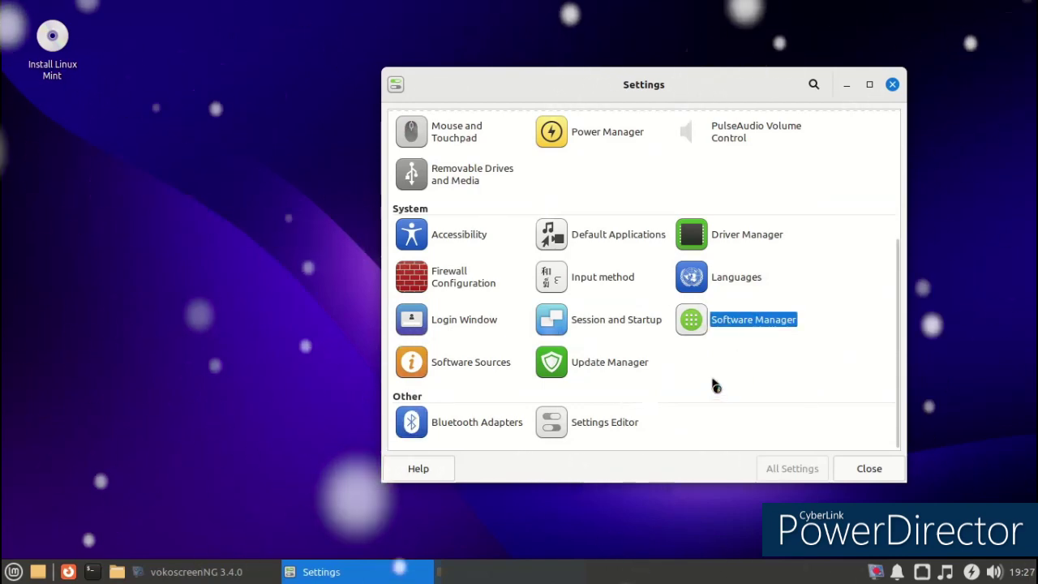
scroll(528, 269, "down", 5)
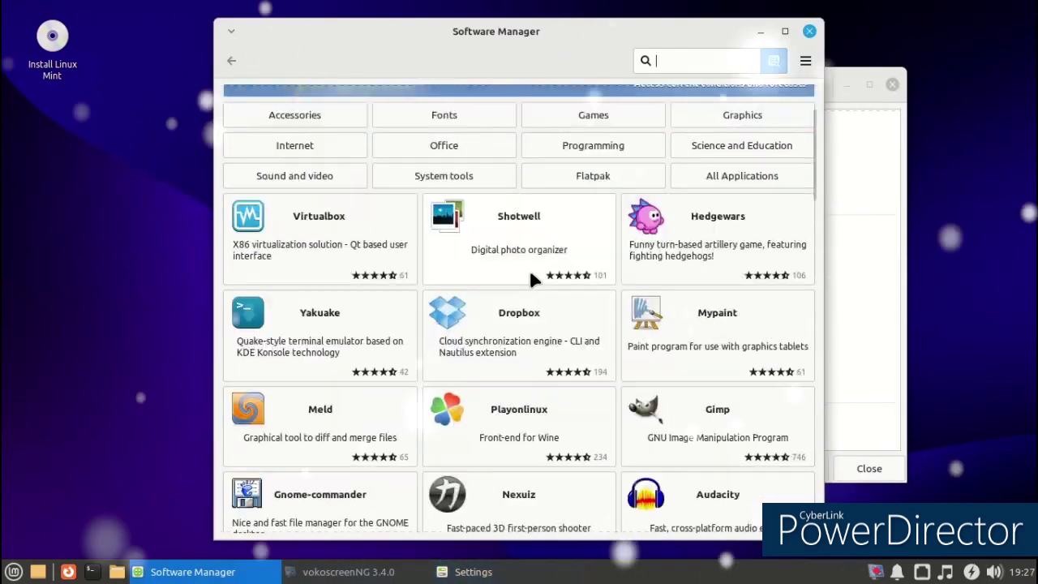
scroll(527, 278, "down", 12)
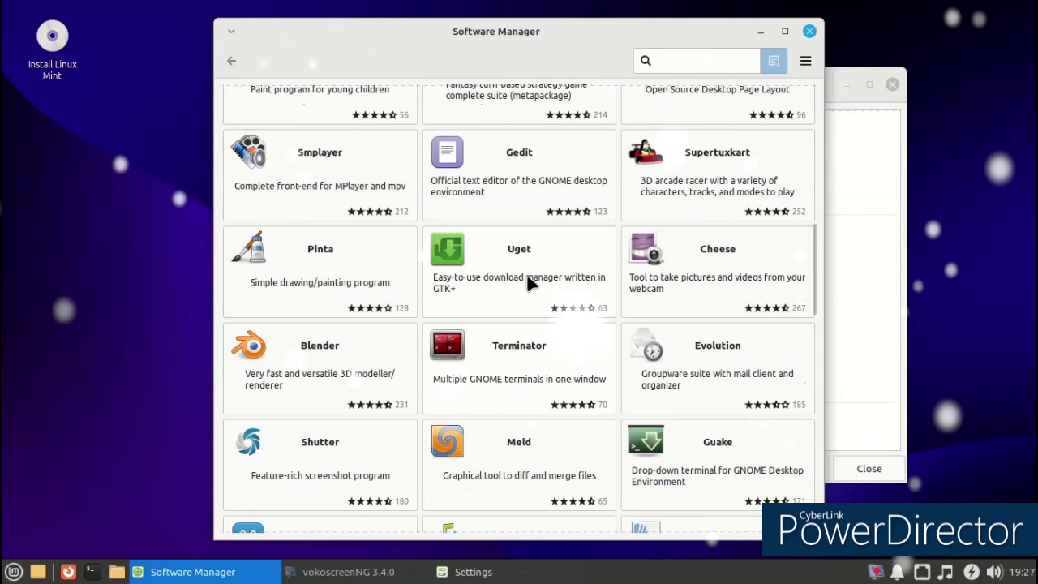
scroll(523, 308, "up", 8)
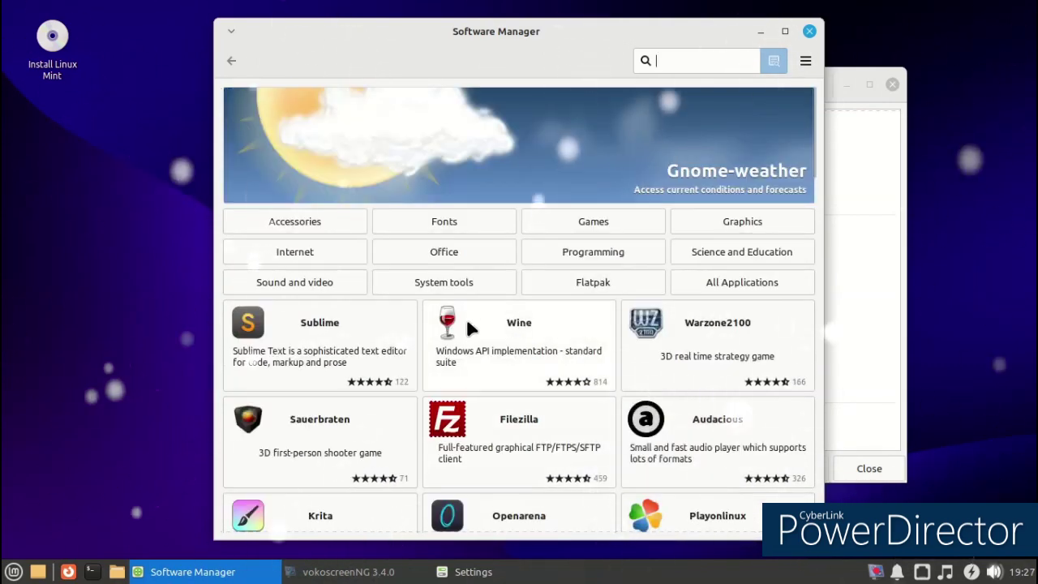
Step: Browse the System tools, Sound and video, and Internet categories, returning to the Software Manager home page after each
left_click(448, 288)
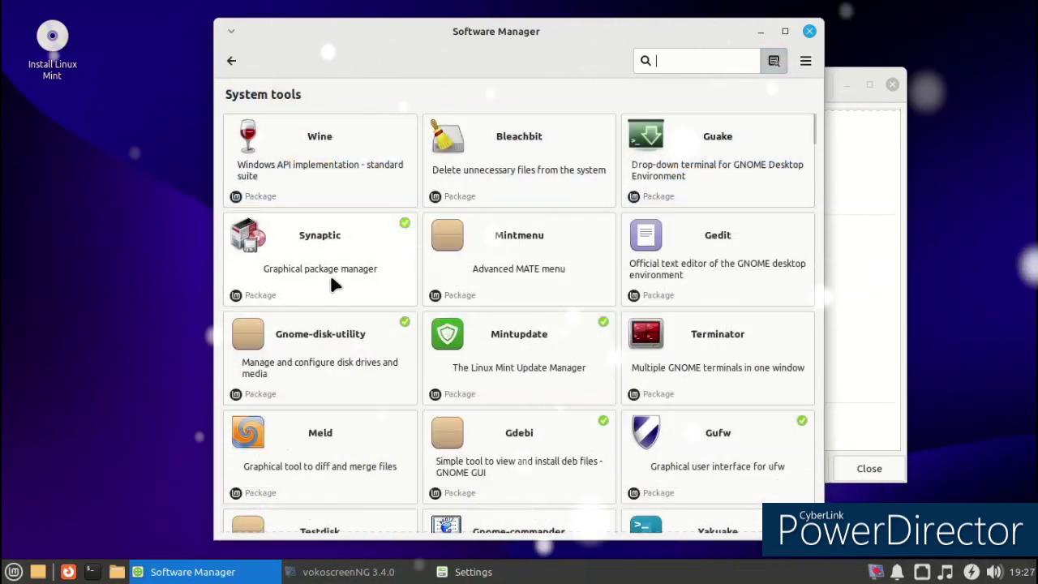
left_click(229, 62)
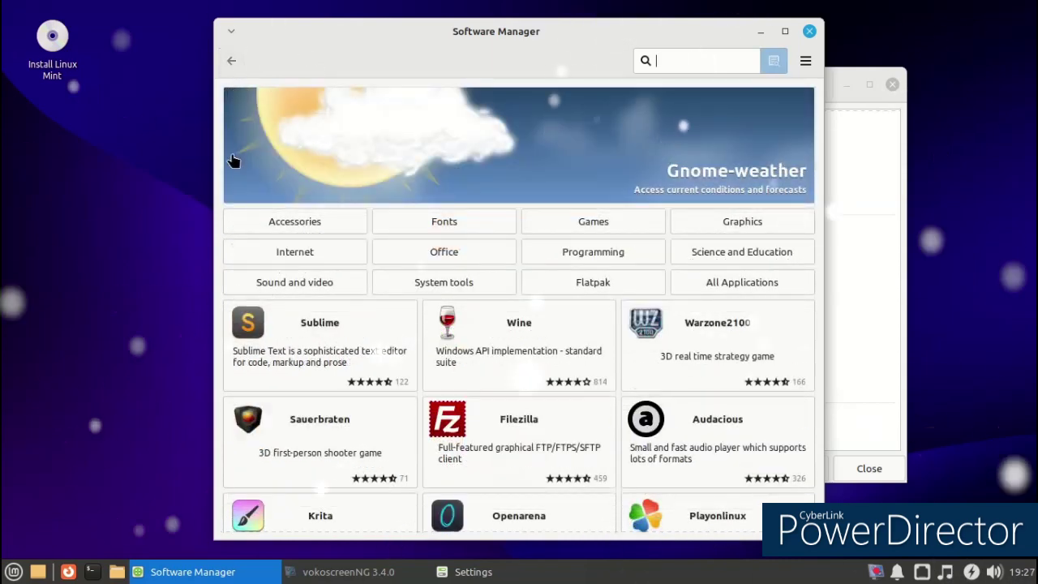
left_click(283, 284)
left_click(230, 62)
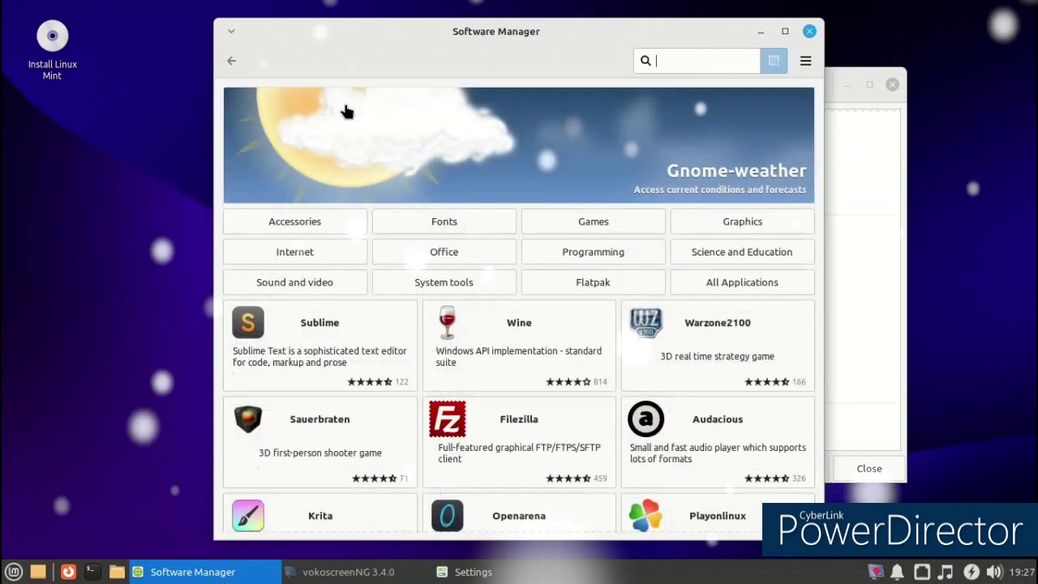
left_click(325, 246)
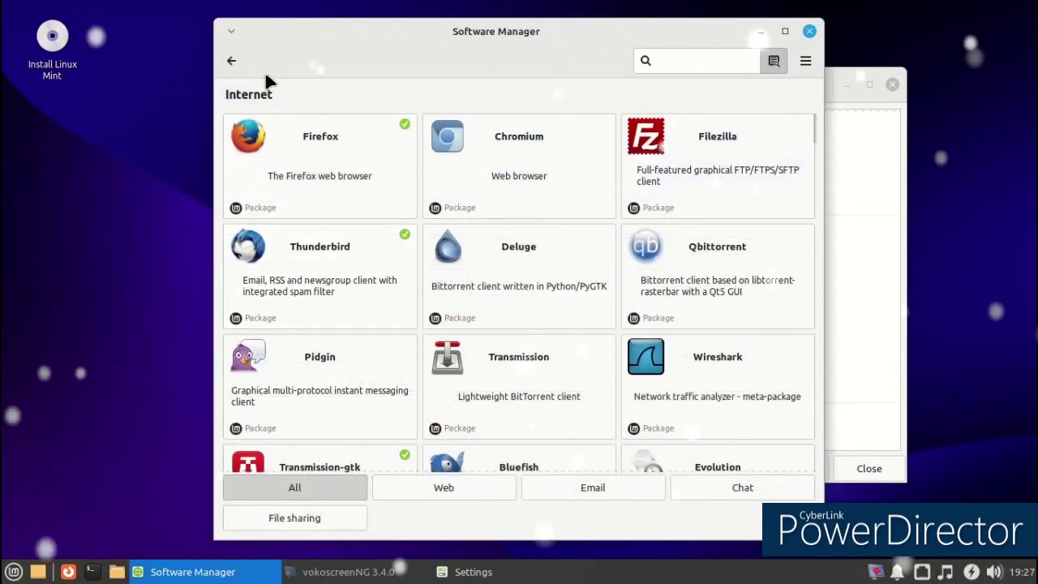
left_click(227, 61)
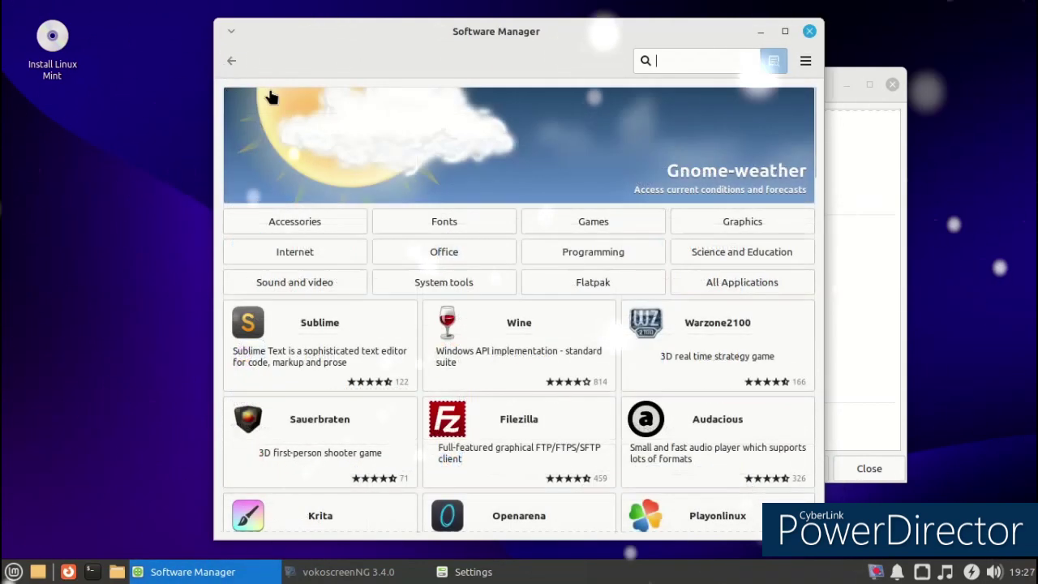
Step: Browse the Programming, All Applications and Graphics categories, returning to the Software Manager home page after each
left_click(572, 252)
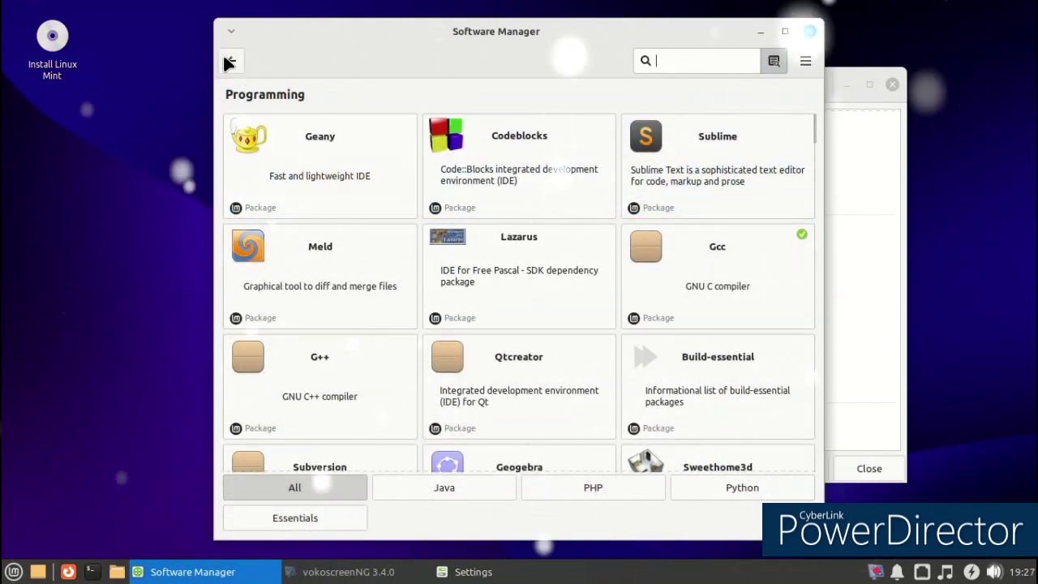
left_click(228, 63)
left_click(704, 282)
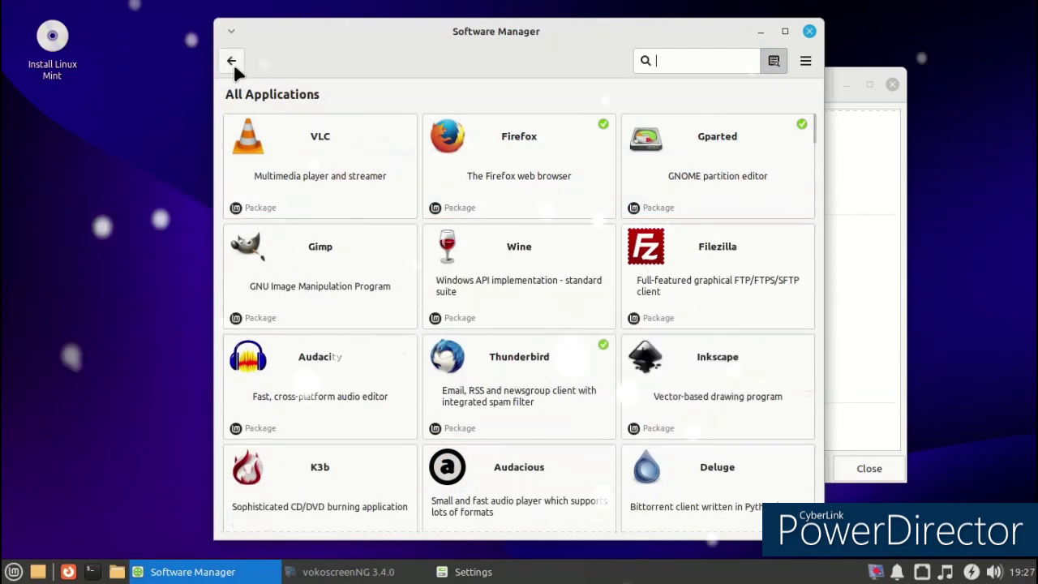
left_click(232, 62)
left_click(704, 230)
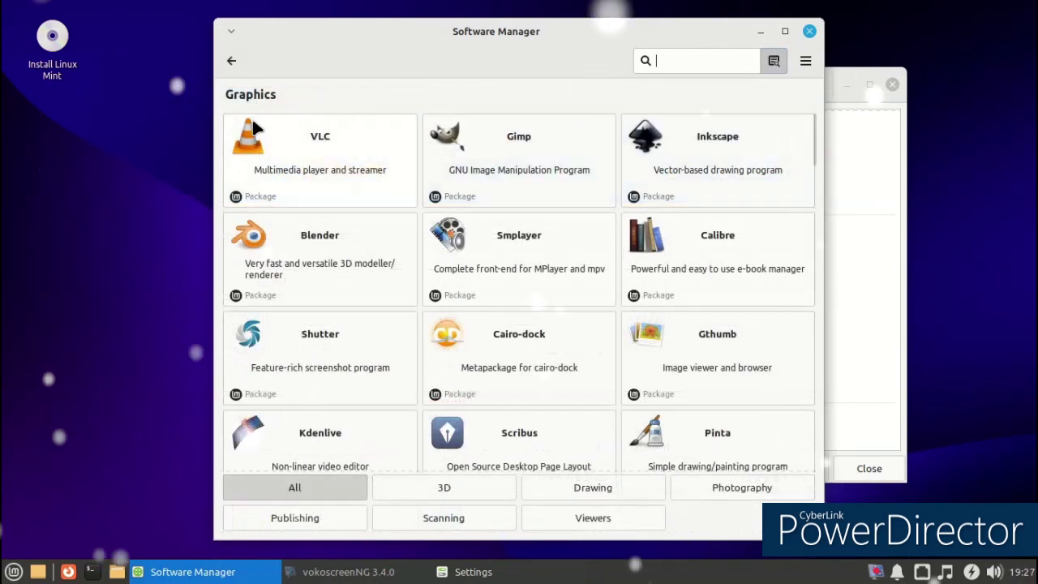
left_click(226, 37)
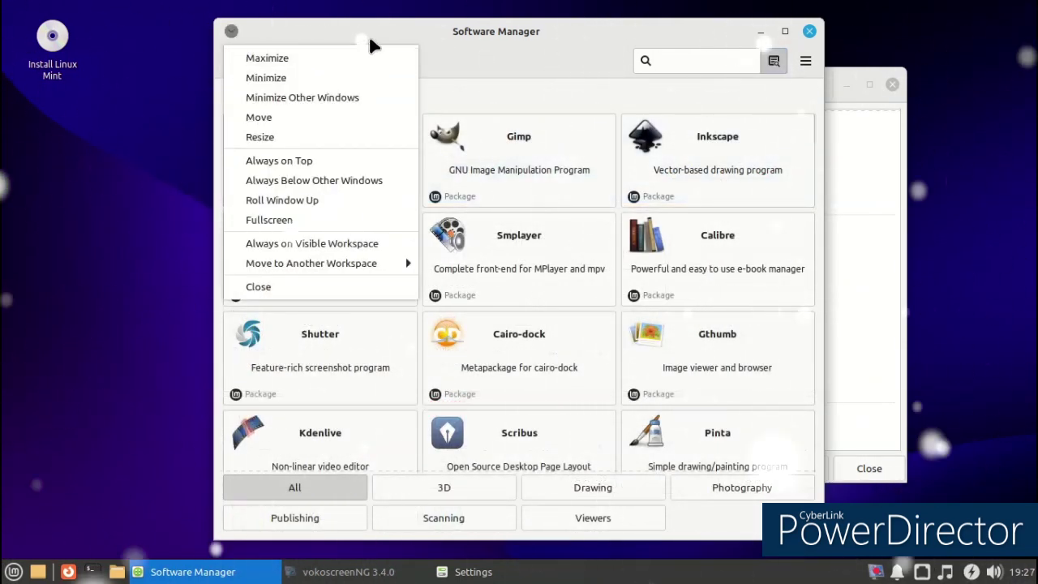
key("Escape")
left_click(228, 64)
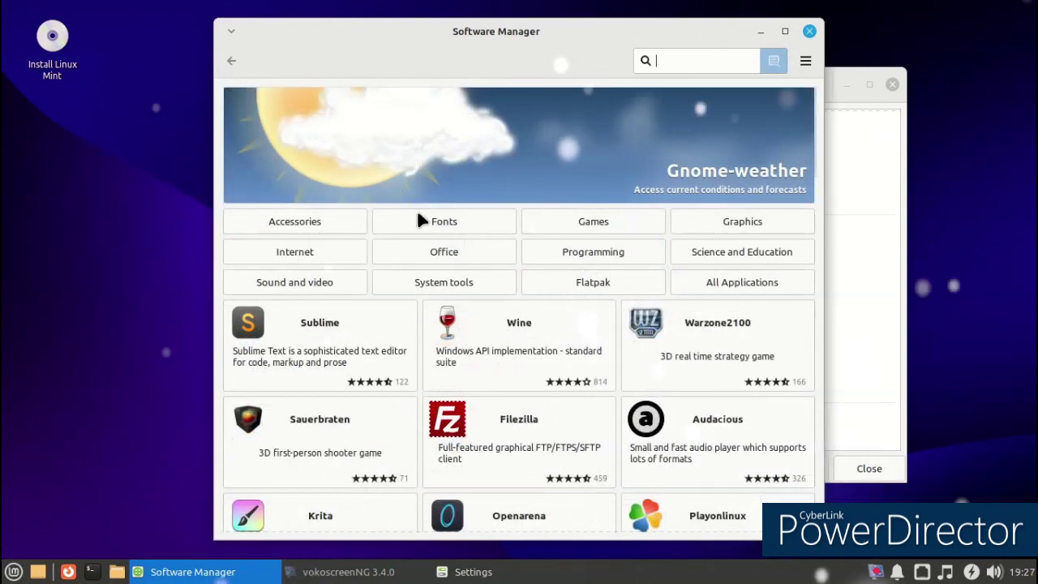
Step: Browse the Fonts and Games categories and close Software Manager
left_click(417, 219)
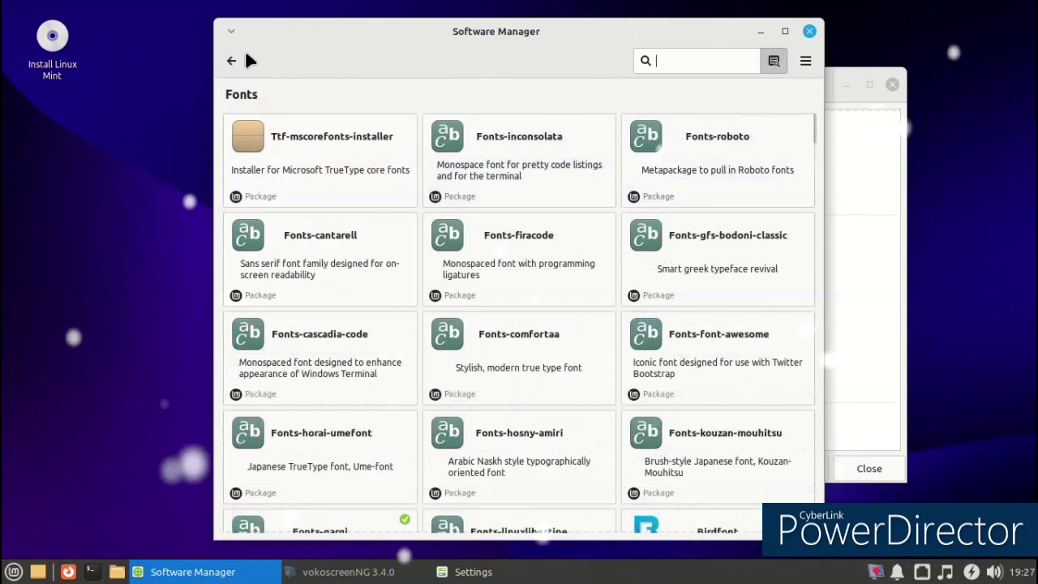
left_click(231, 61)
left_click(563, 220)
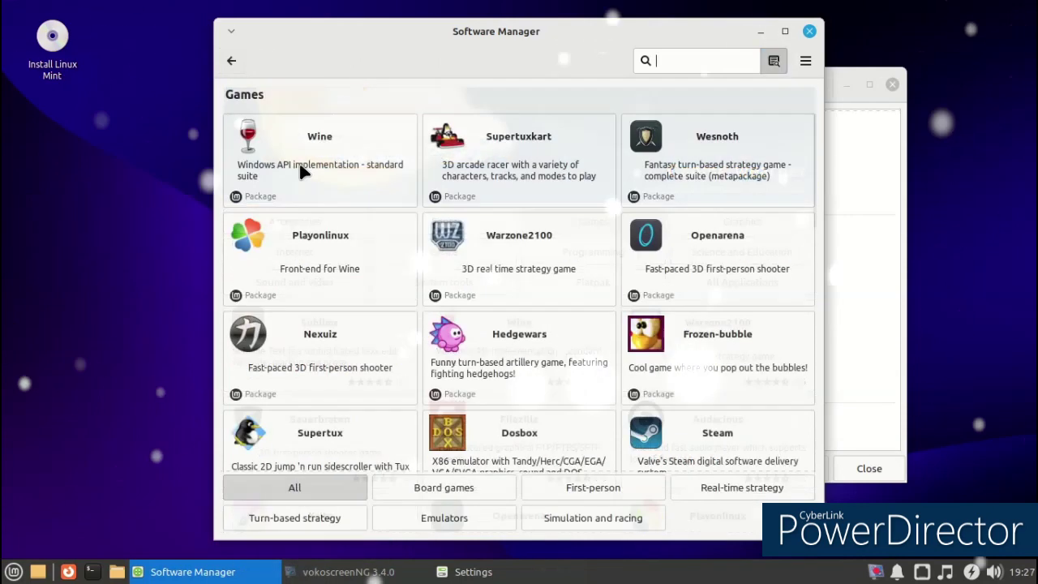
left_click(226, 62)
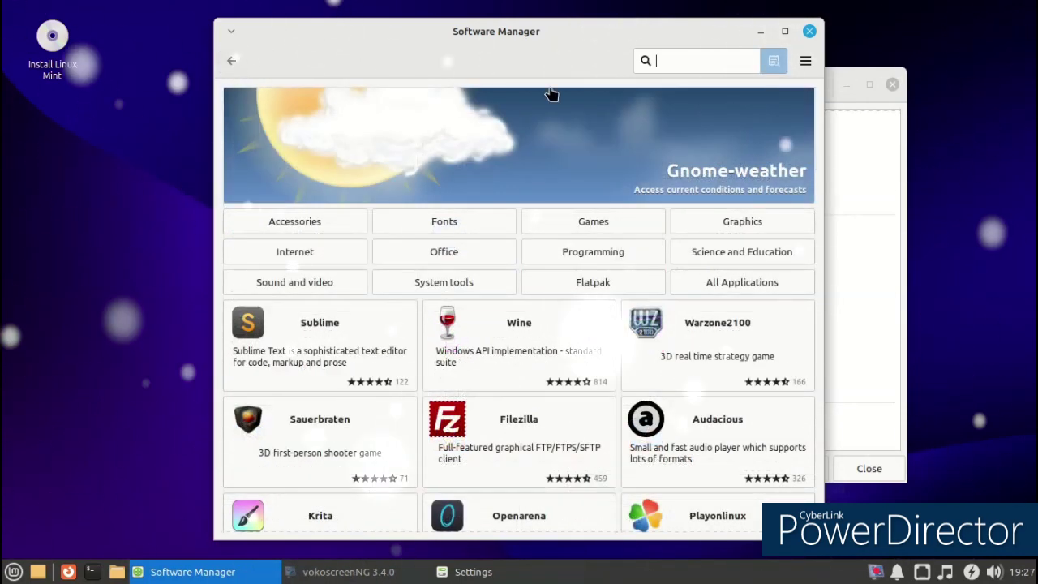
left_click(809, 32)
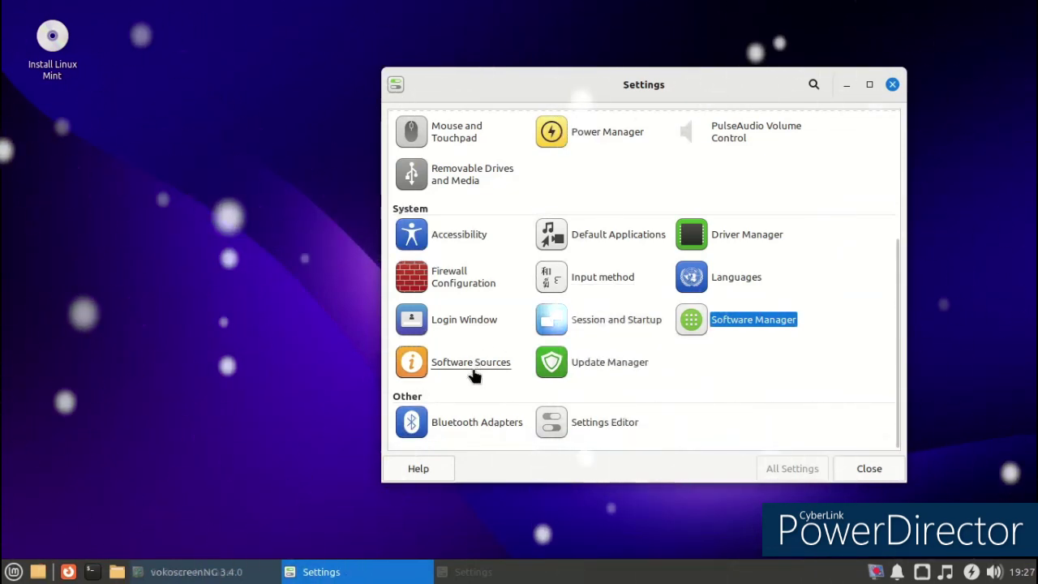
Step: Open Software Sources, view its Maintenance and Authentication Keys pages, and close it
left_click(472, 366)
left_click_drag(375, 162, 321, 170)
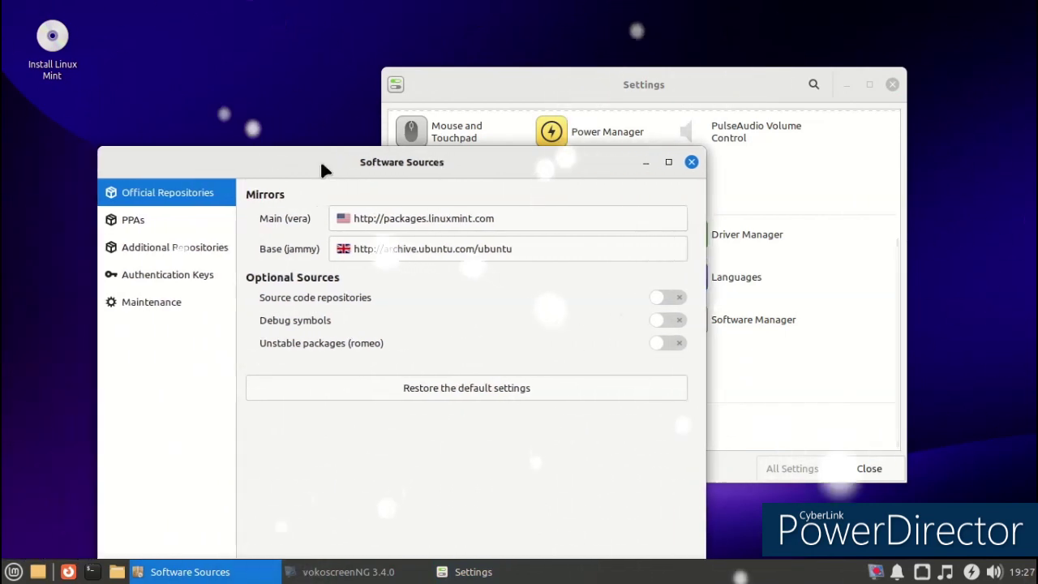
left_click(194, 301)
left_click(186, 273)
left_click(691, 162)
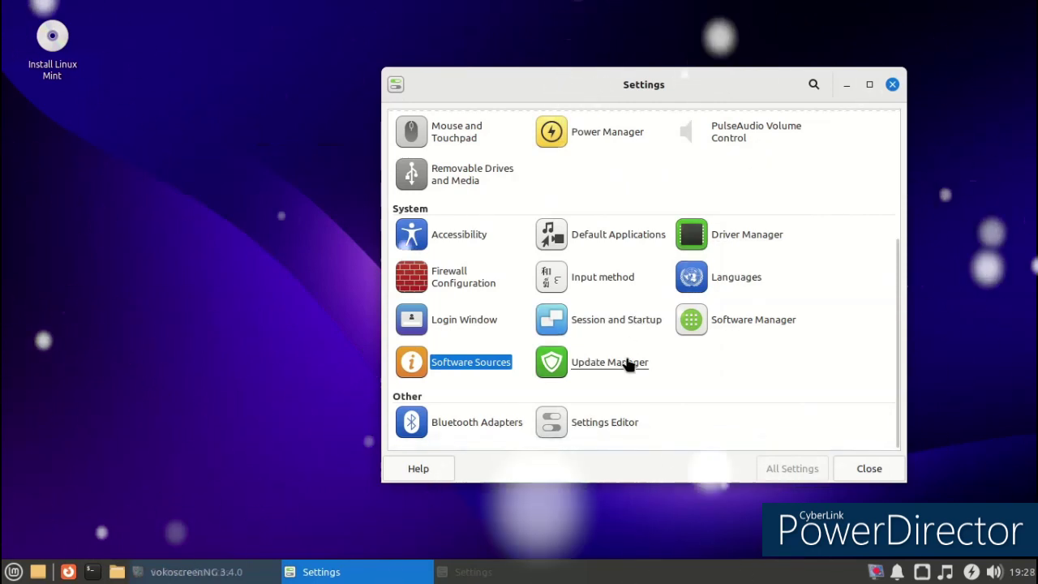
Step: View the Settings Editor's channels, return to the settings overview and close Settings
left_click(563, 423)
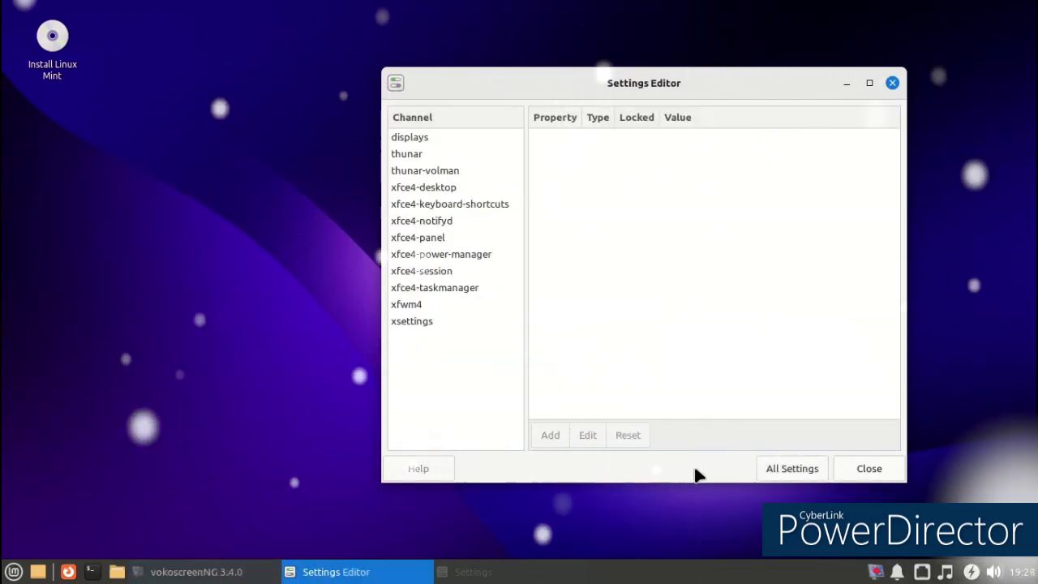
left_click(769, 470)
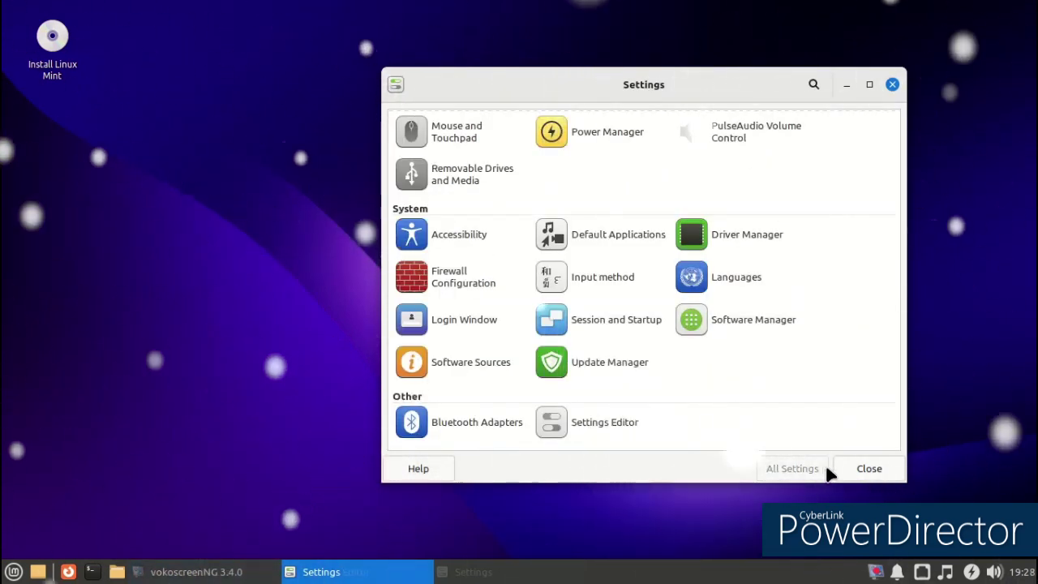
left_click(857, 476)
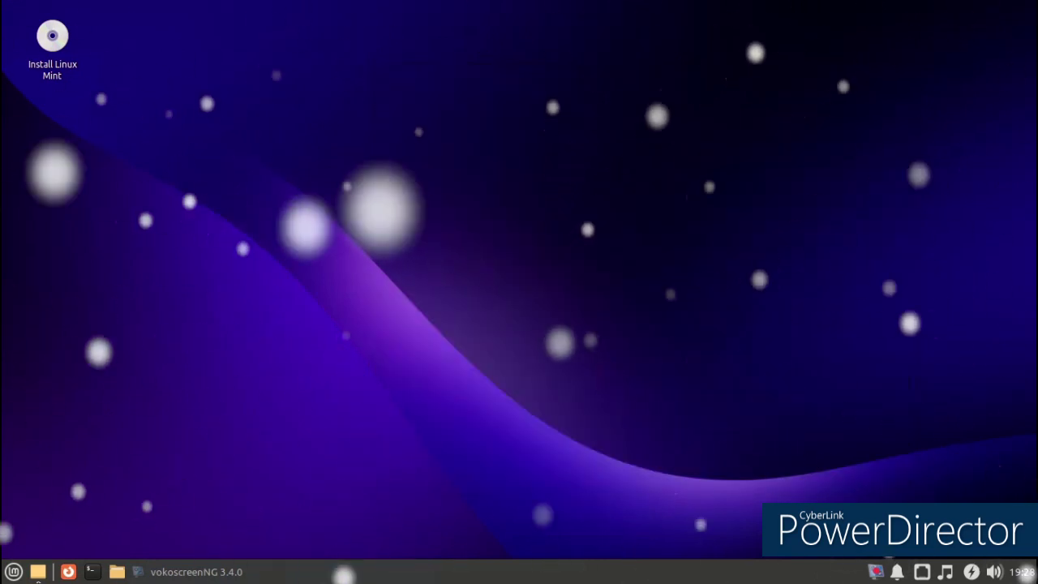
Step: Look through the Internet and Multimedia categories of the application menu
left_click(18, 571)
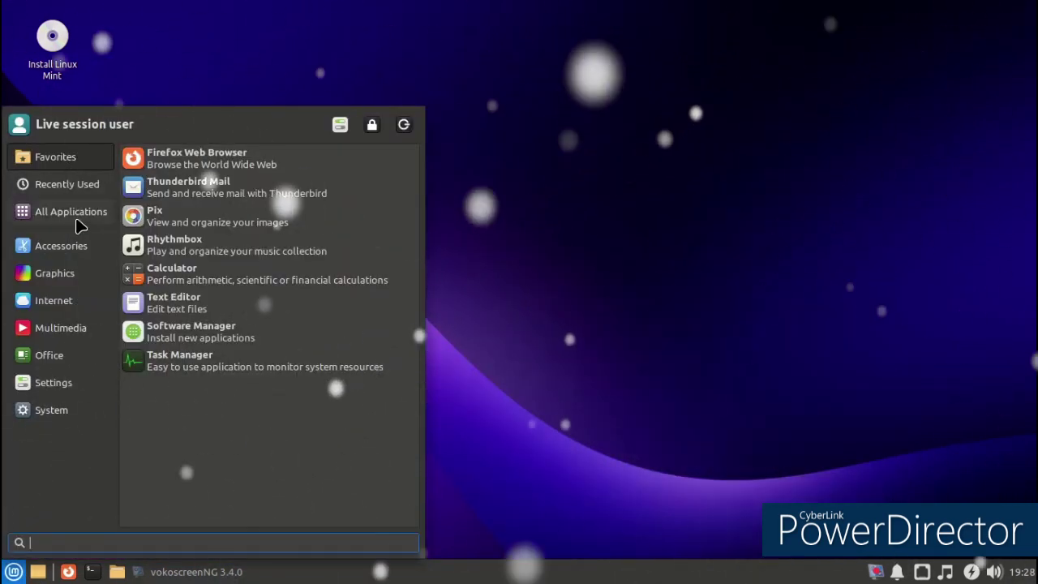
mouse_move(56, 309)
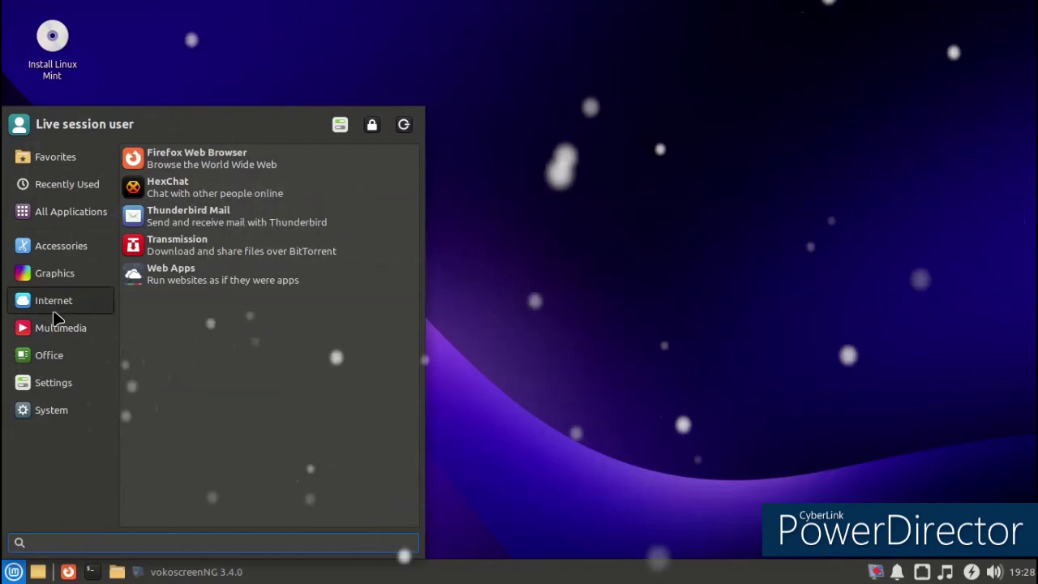
mouse_move(42, 331)
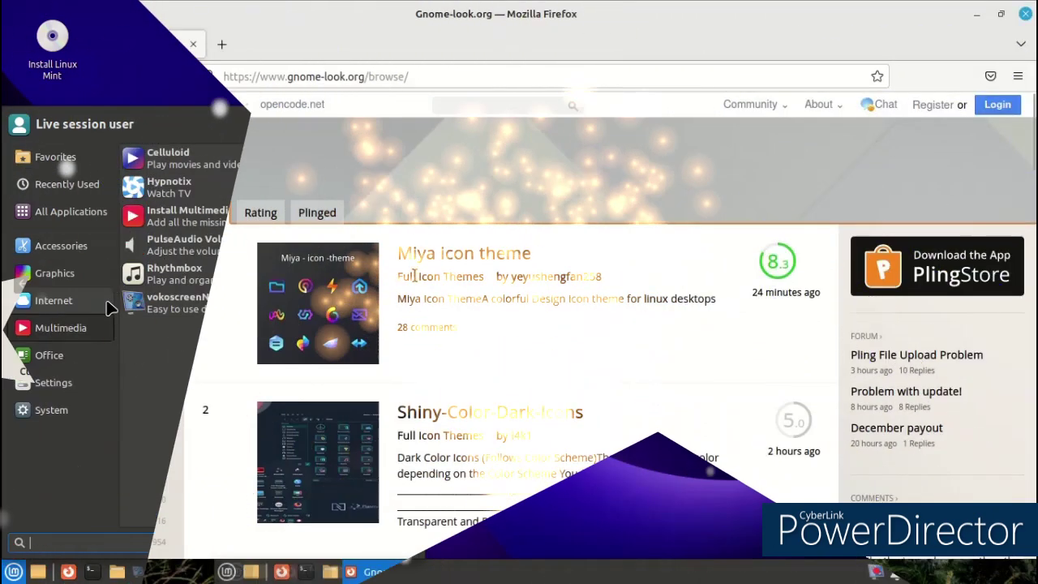
Step: Look over the latest items on Gnome-look.org in Firefox and search the site for "windows 11"
scroll(405, 296, "down", 10)
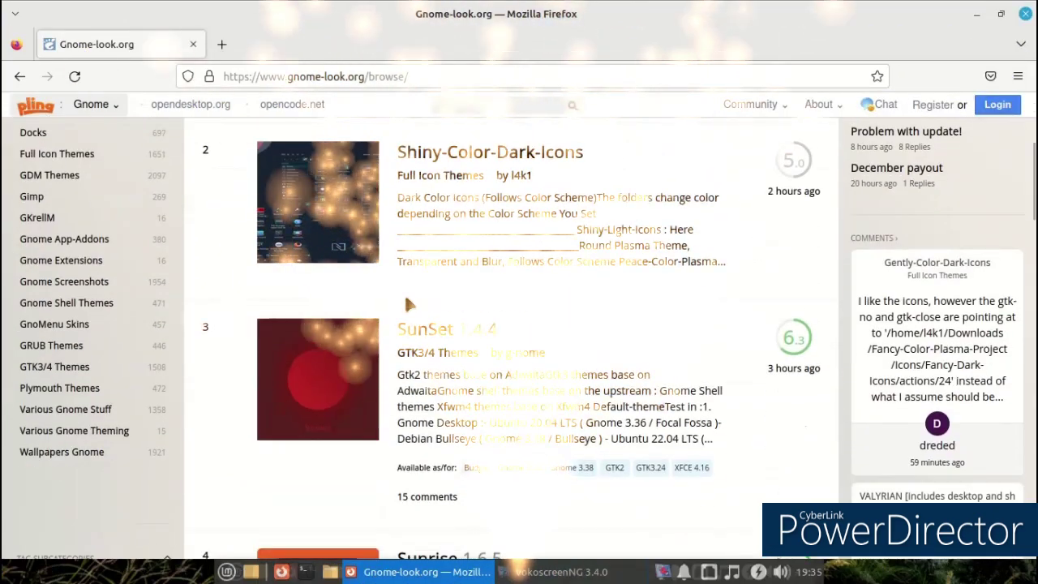
scroll(406, 302, "up", 5)
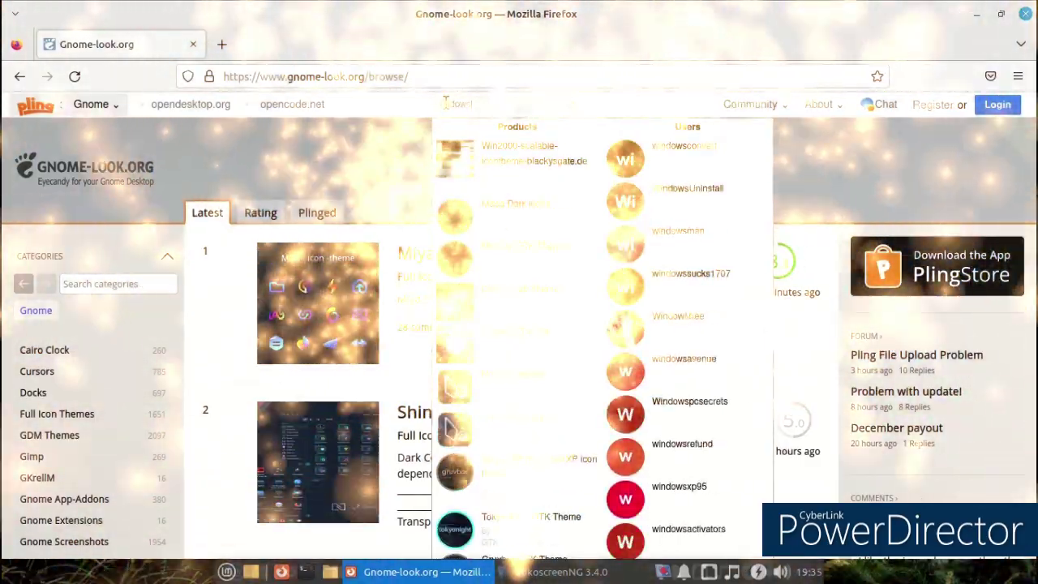
type("11")
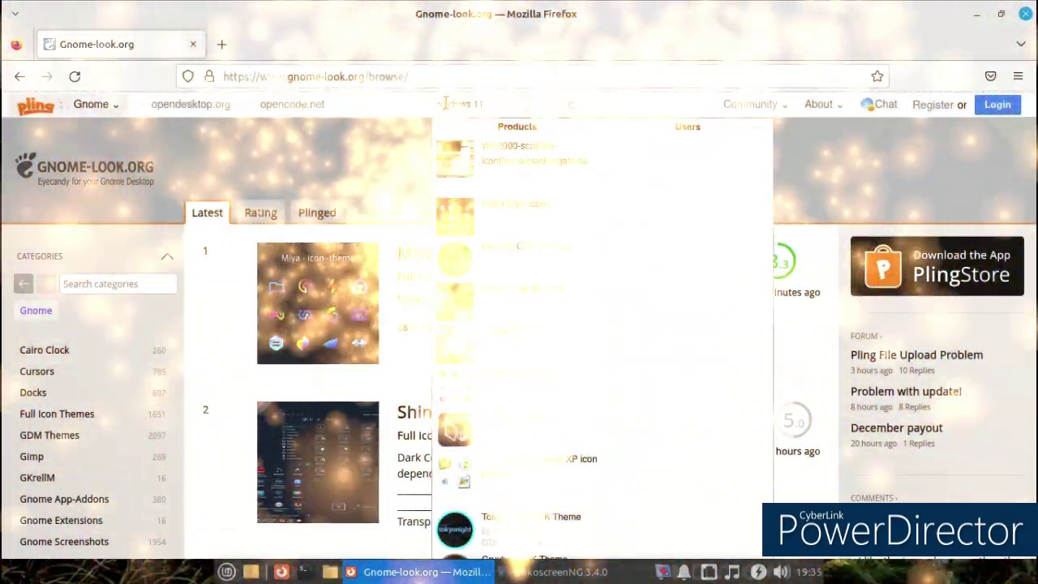
key("Return")
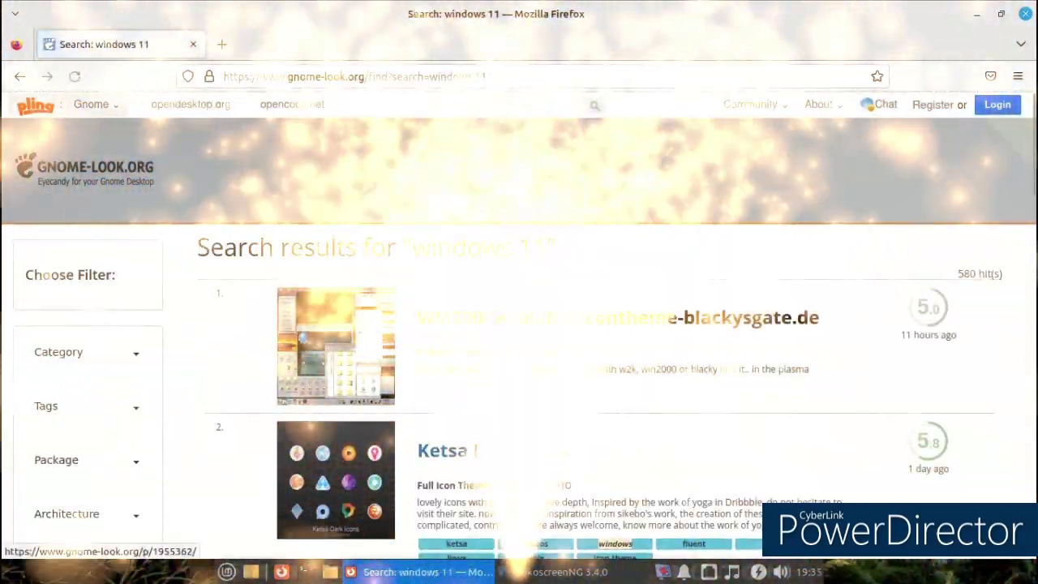
Step: Look through the first page of the "windows 11" search results down to the page links
scroll(511, 323, "down", 2)
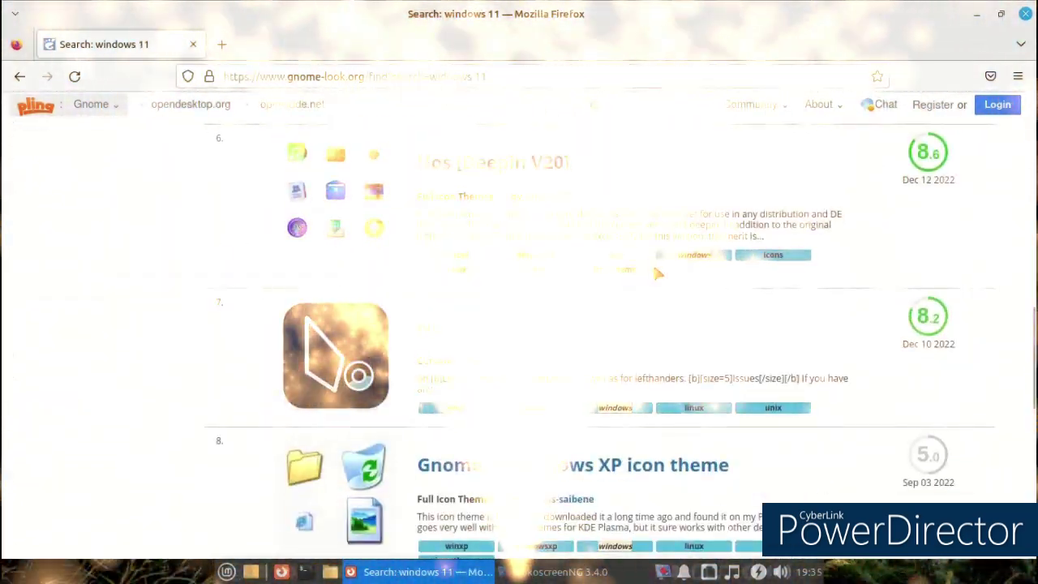
scroll(657, 274, "down", 5)
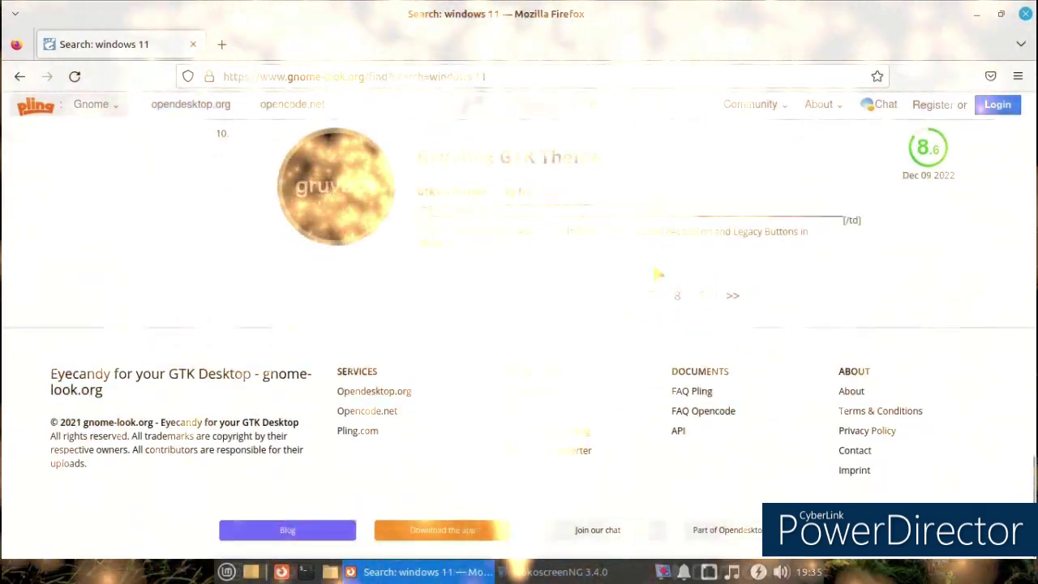
scroll(638, 288, "up", 1)
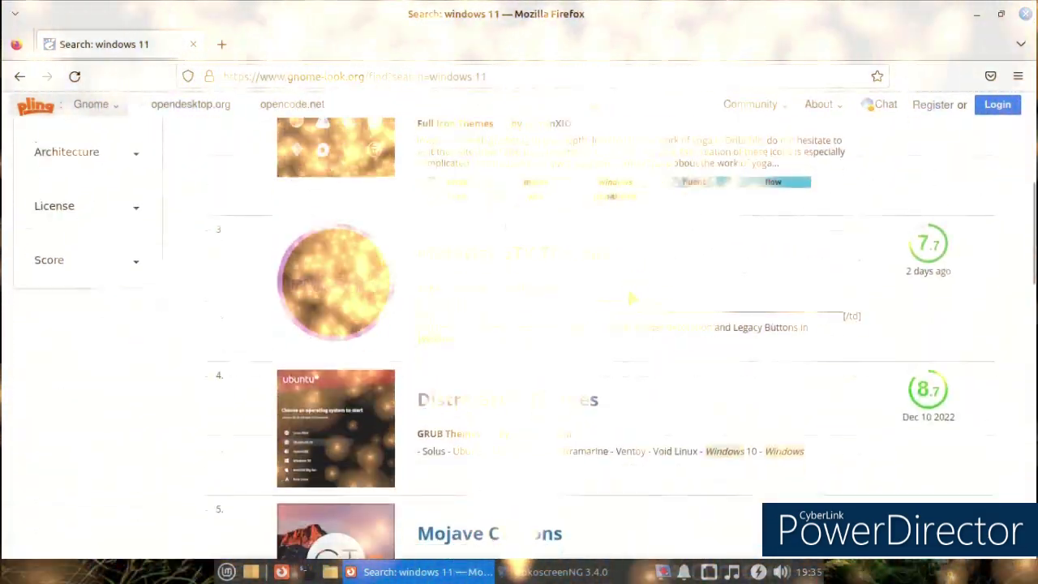
scroll(394, 485, "down", 1)
scroll(499, 470, "down", 3)
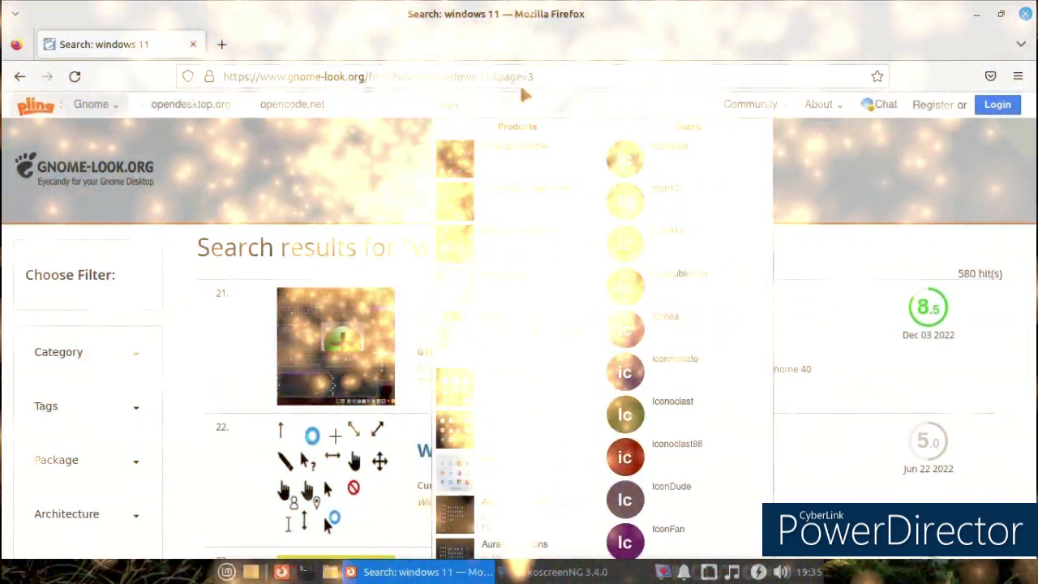
Step: Search Gnome-look.org for "icons windws", look through the results and go to page 6
type("wind")
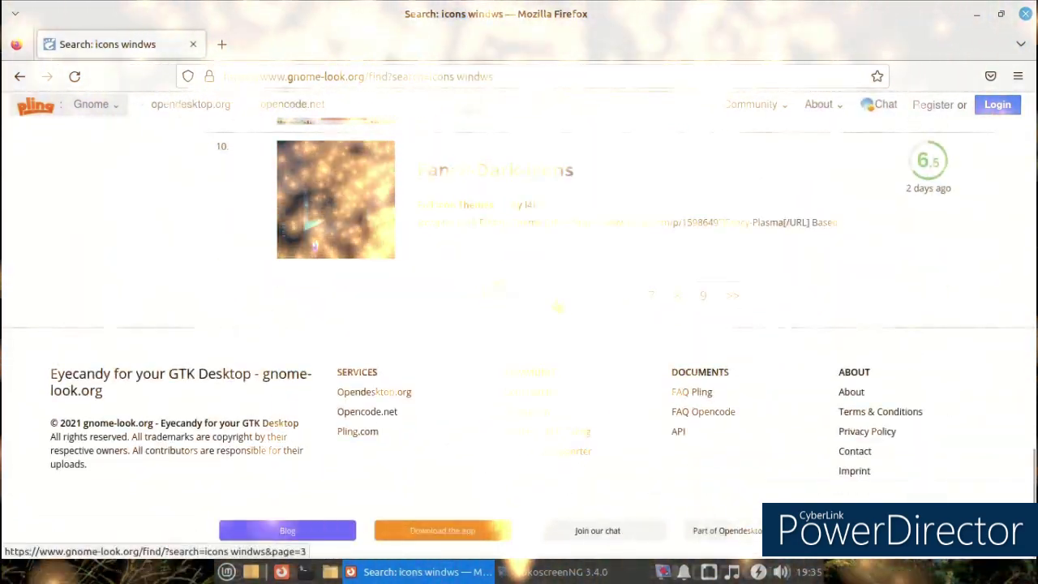
left_click(582, 386)
scroll(584, 373, "down", 10)
scroll(582, 365, "down", 7)
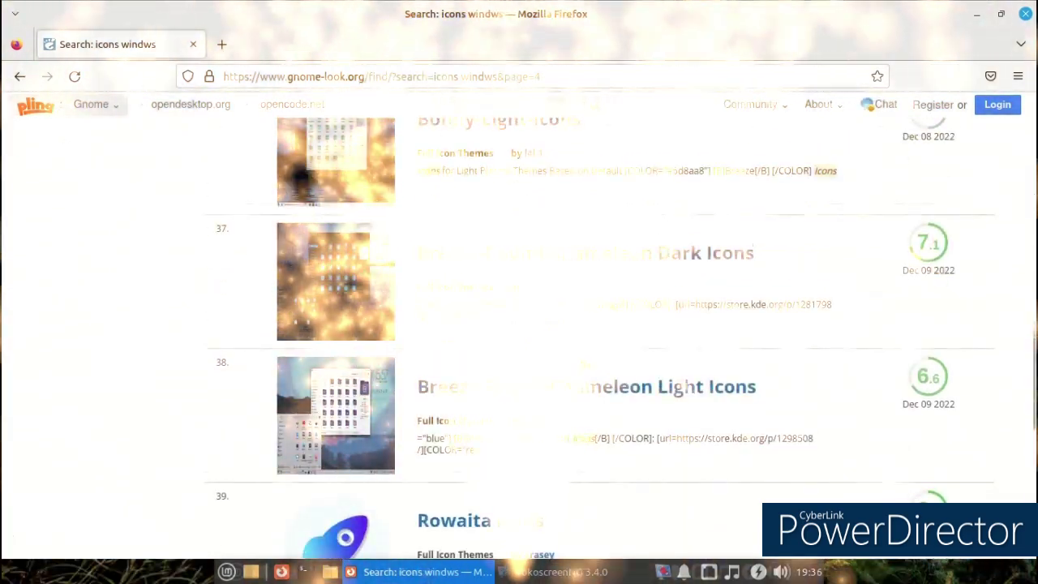
scroll(608, 373, "down", 2)
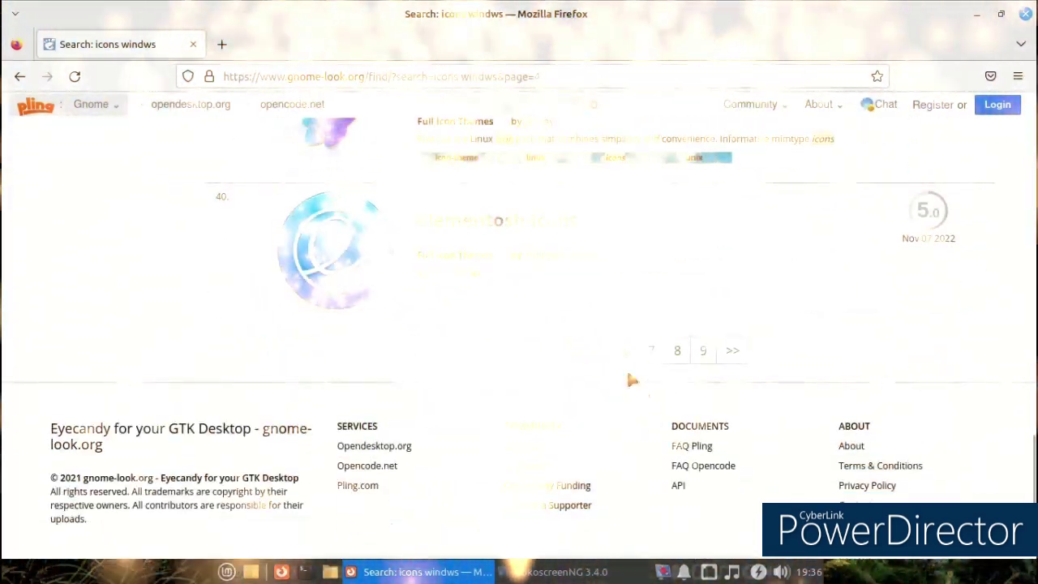
left_click(624, 355)
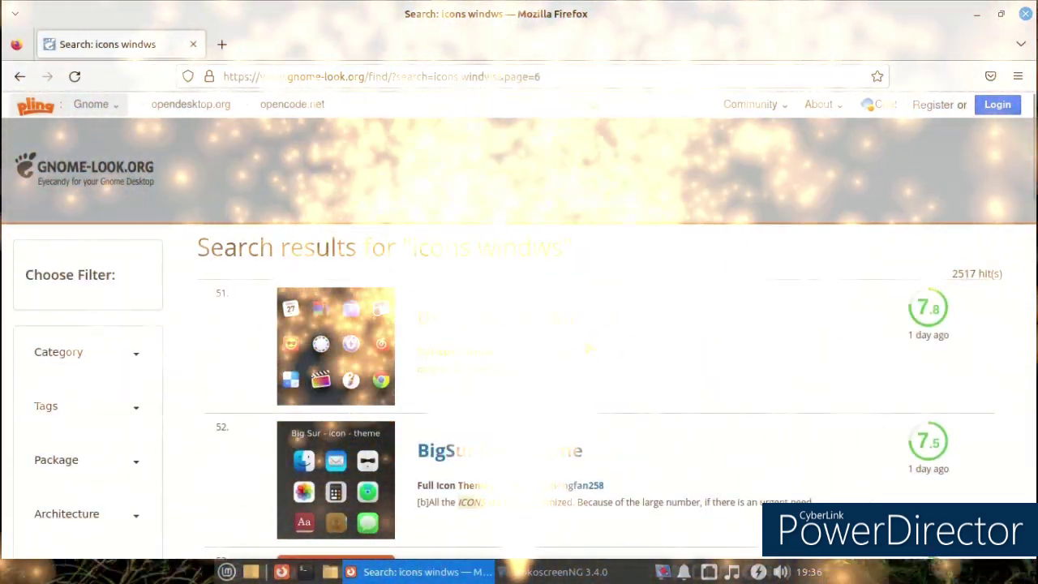
Step: Find the Win11 icon theme in the results and request the Win11-black.tar.xz download from its file list
scroll(588, 349, "down", 6)
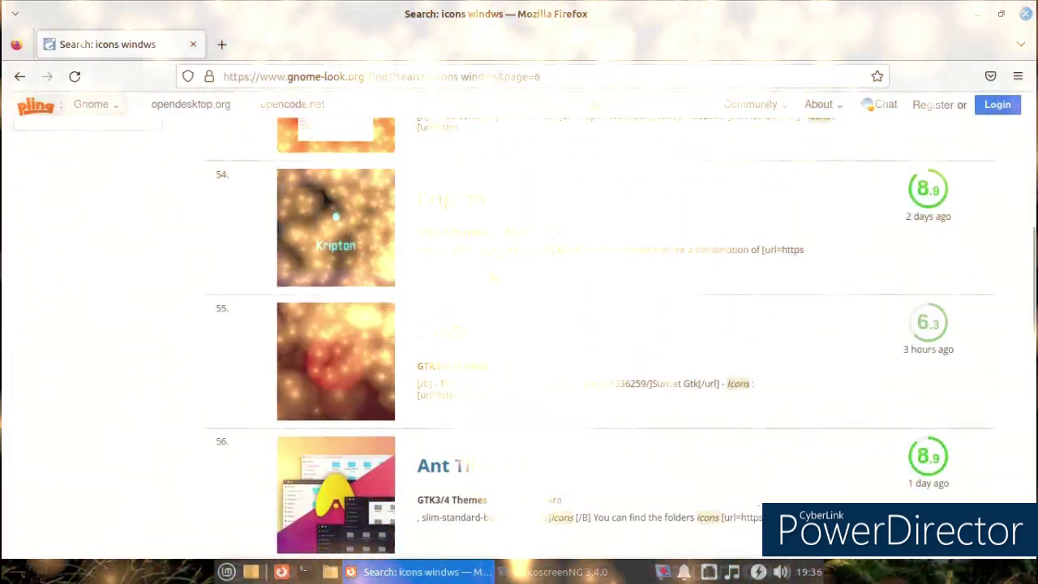
scroll(336, 491, "down", 7)
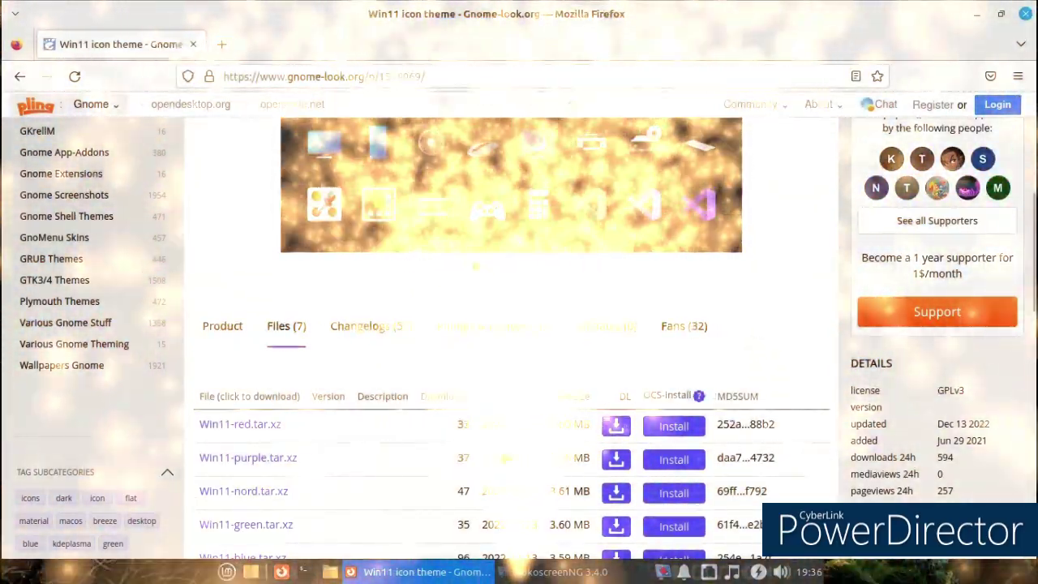
scroll(494, 458, "down", 1)
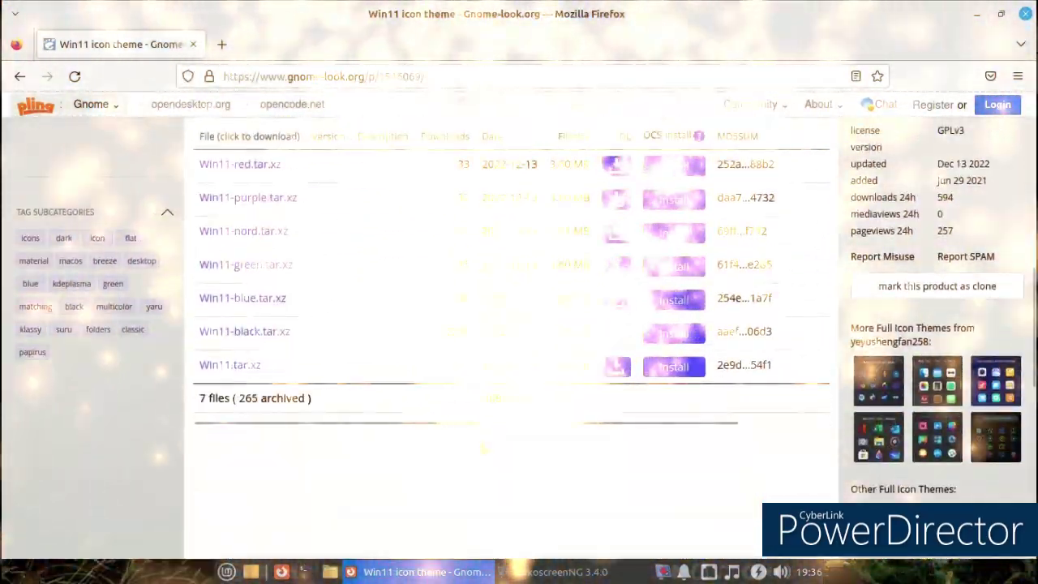
left_click(613, 332)
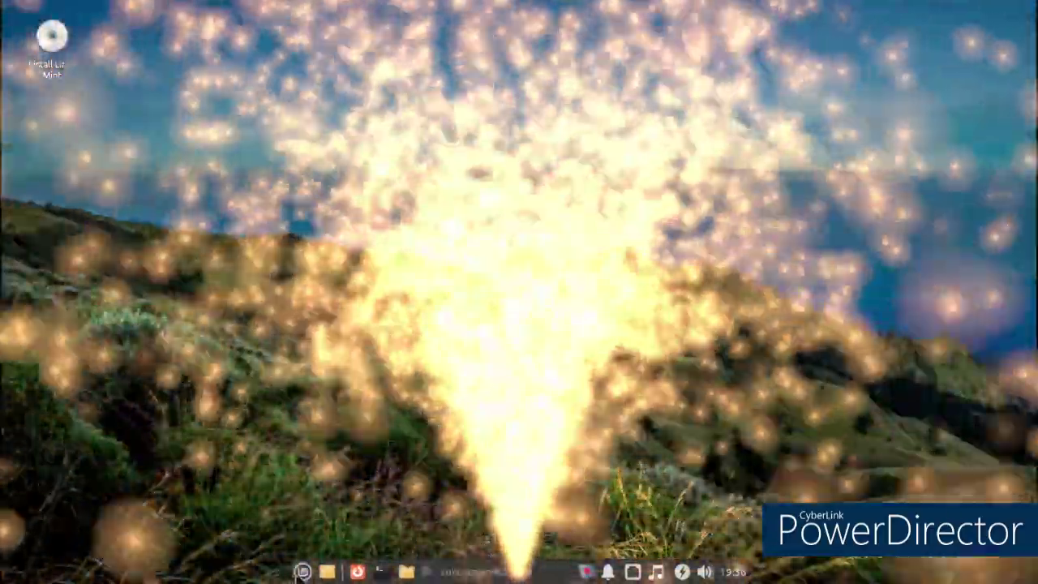
Step: Open the Appearance settings from the settings overview, view the style list and close the window
left_click(302, 572)
left_click(301, 572)
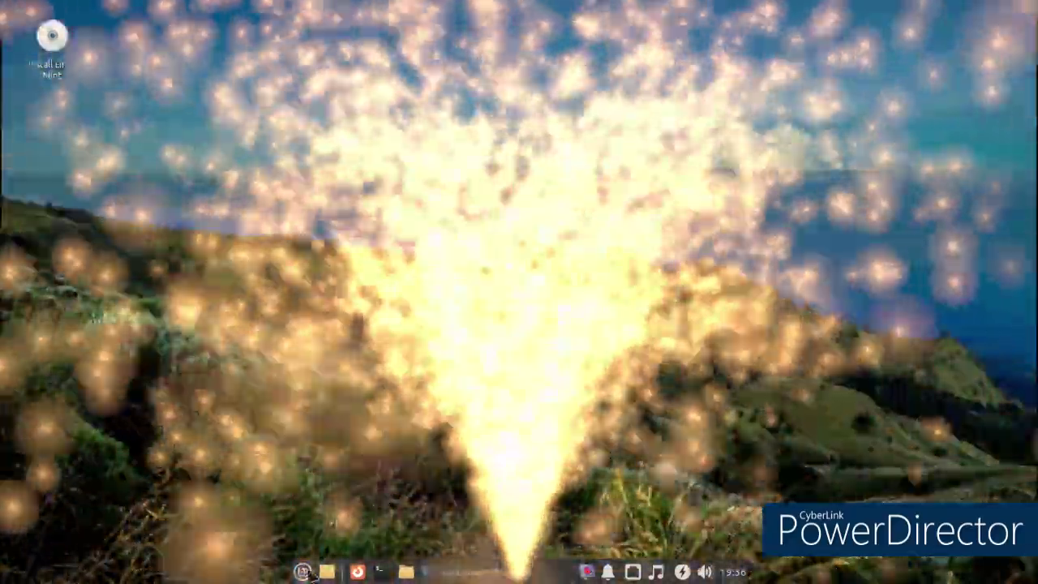
left_click(302, 572)
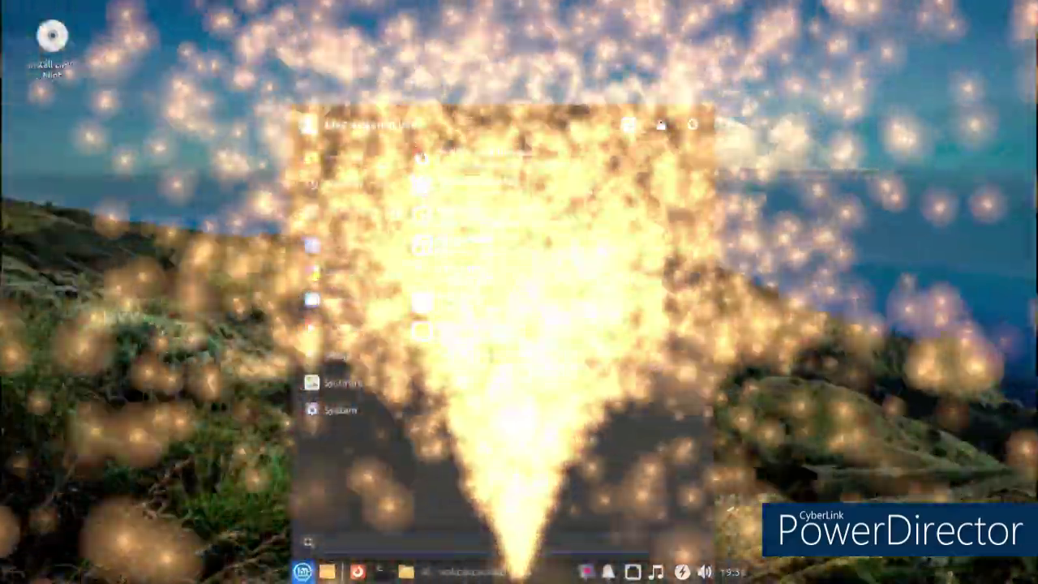
left_click(628, 124)
left_click_drag(343, 24, 712, 71)
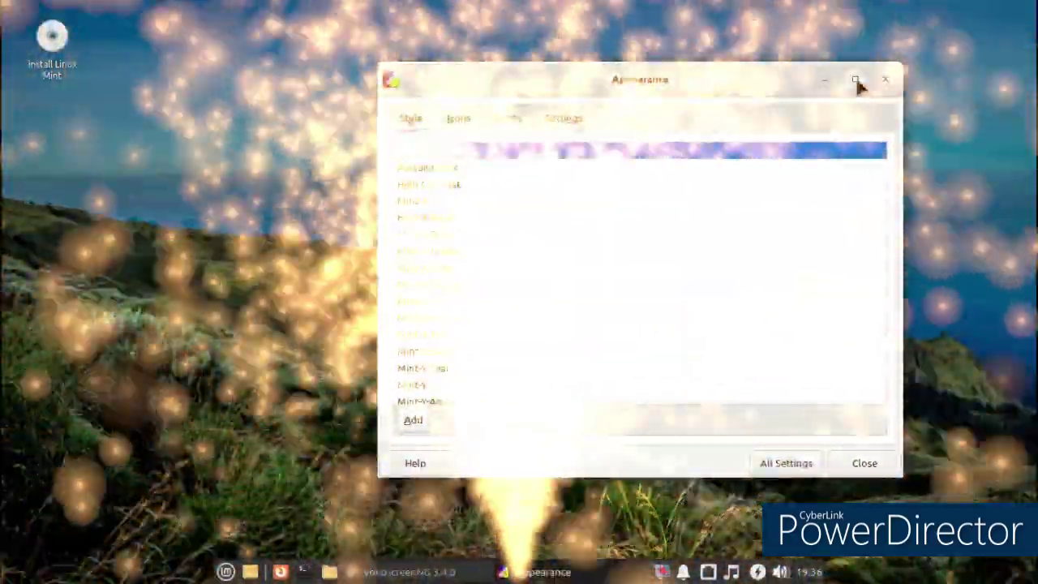
left_click(888, 78)
Step: Open the desktop settings, view the Menus page and return to the Background page
right_click(579, 78)
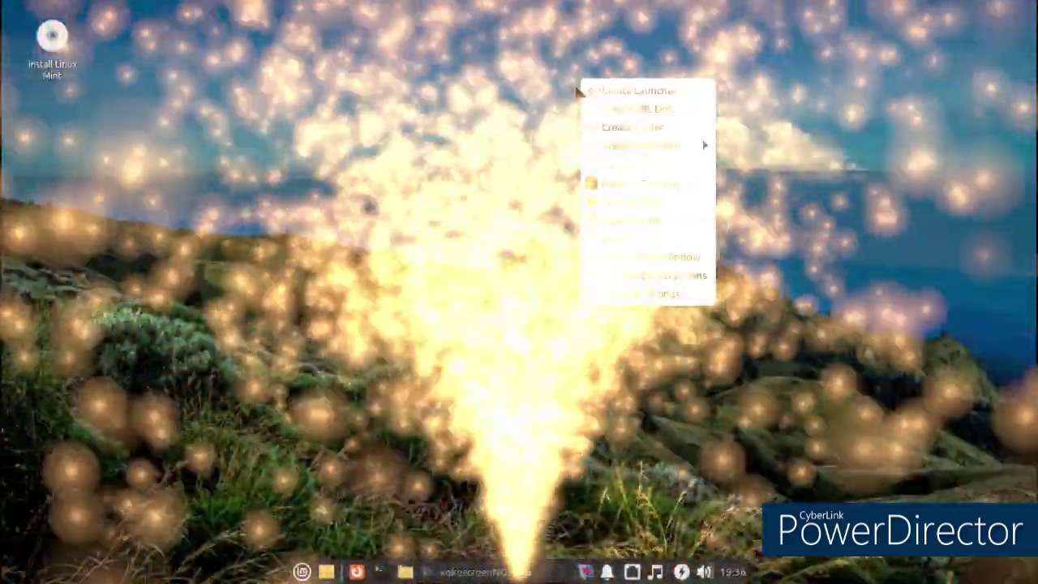
left_click(649, 283)
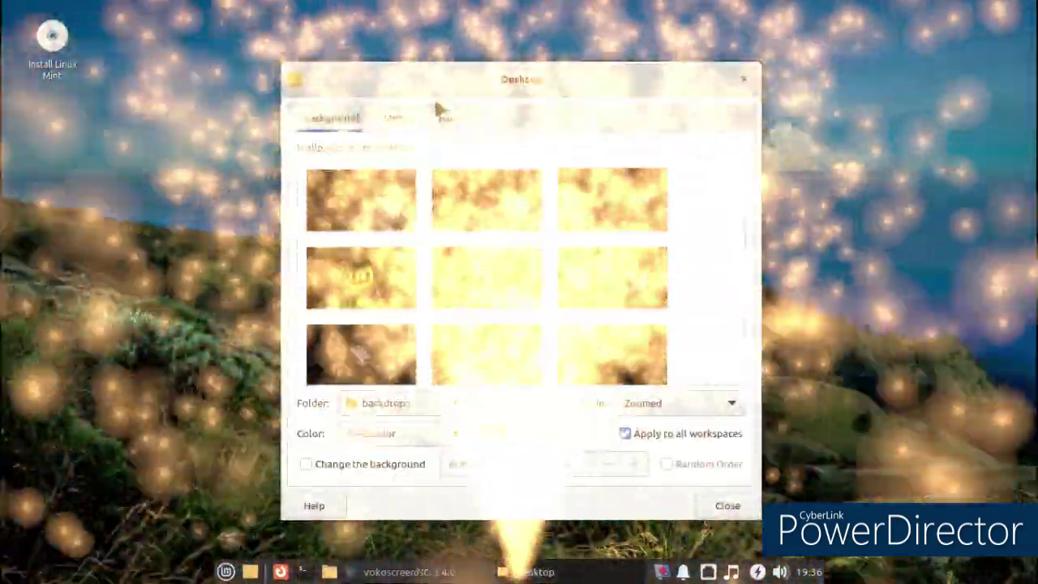
left_click(410, 118)
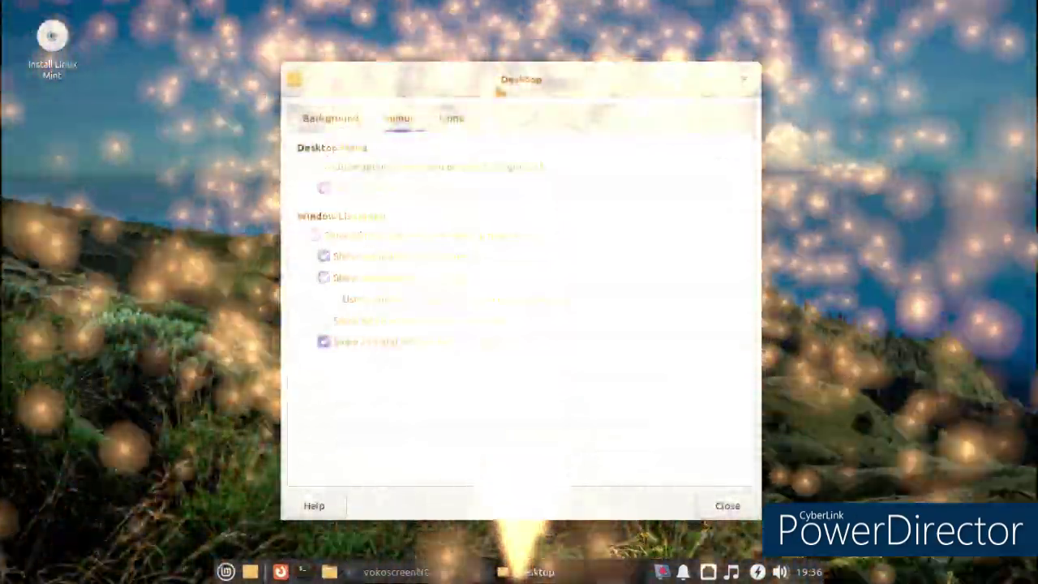
left_click_drag(413, 117, 546, 103)
left_click(469, 112)
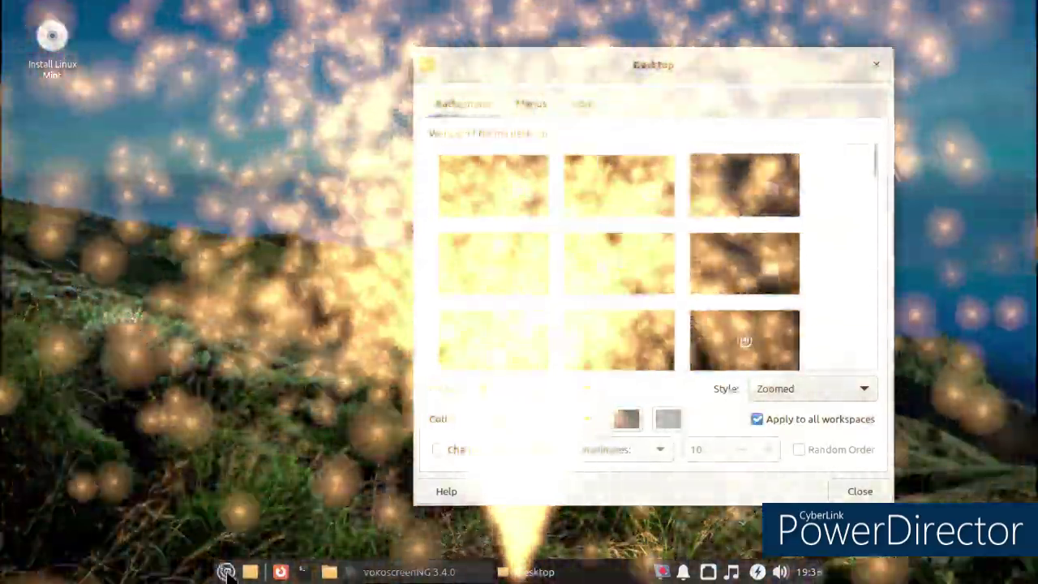
left_click(227, 571)
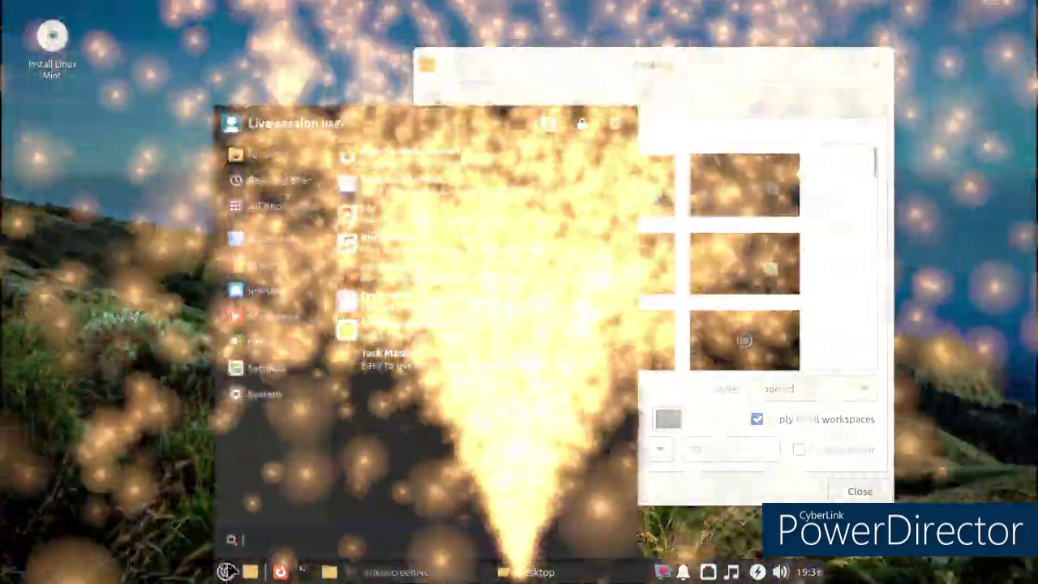
key("Escape")
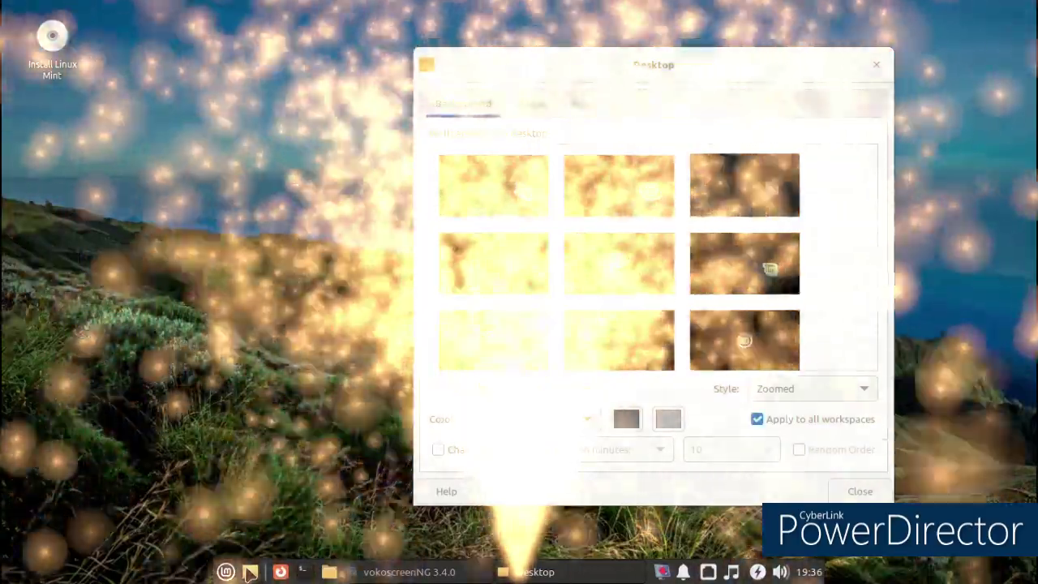
Step: Clear the open windows from the desktop and open the Downloads folder in an enlarged file manager window
left_click(251, 571)
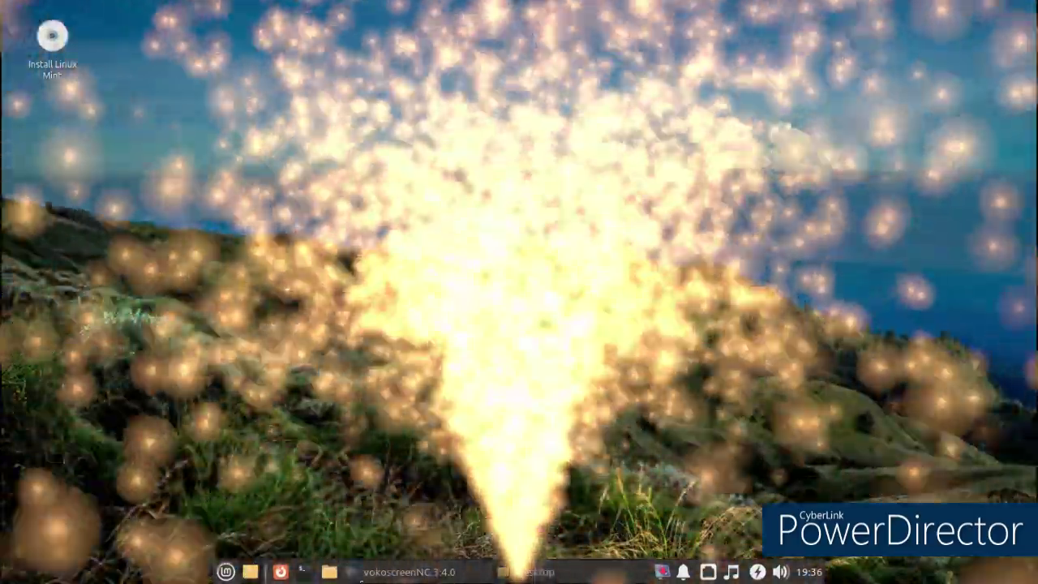
left_click(329, 572)
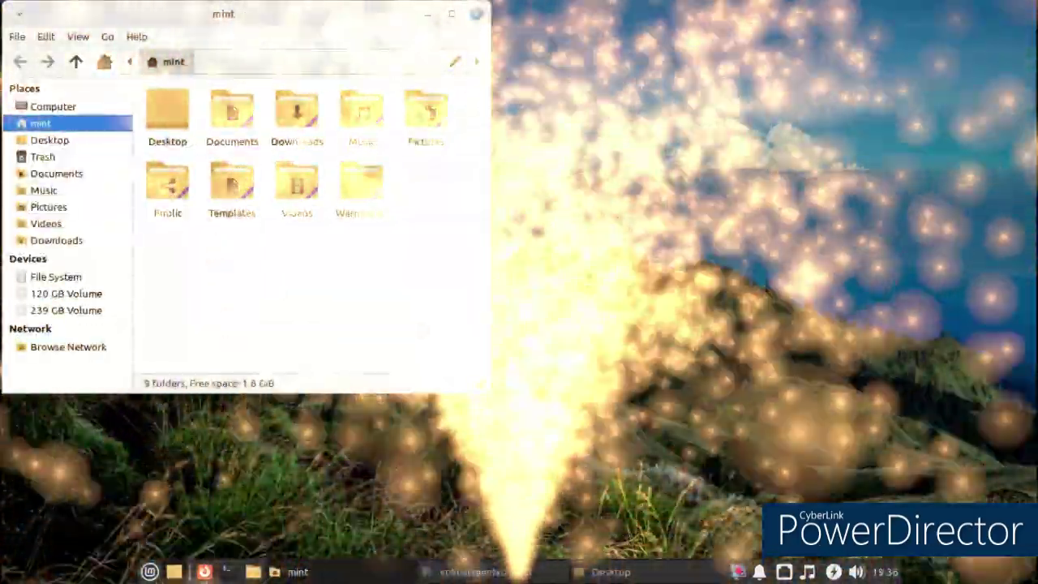
left_click_drag(490, 392, 320, 474)
left_click_drag(310, 426, 698, 462)
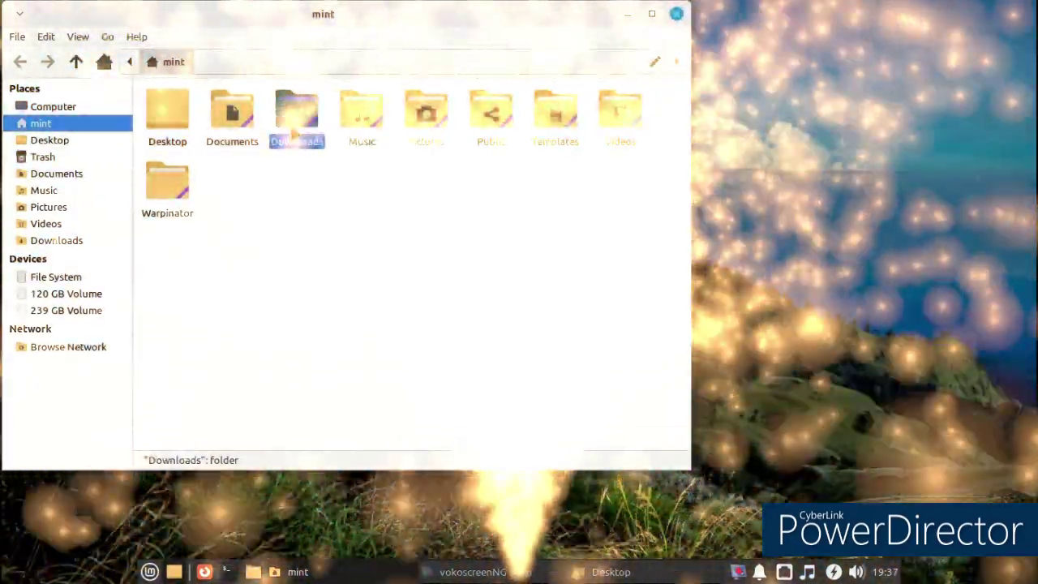
double_click(294, 136)
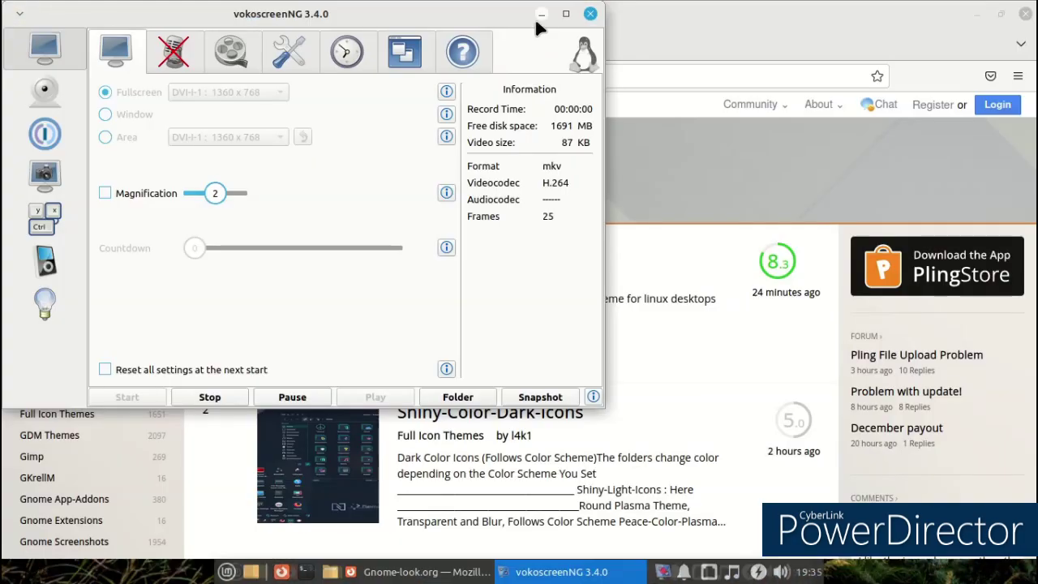
Step: Minimise the vokoscreenNG window, look over Gnome-look.org's latest items and search the site for "windows 11"
left_click(539, 15)
scroll(404, 294, "down", 4)
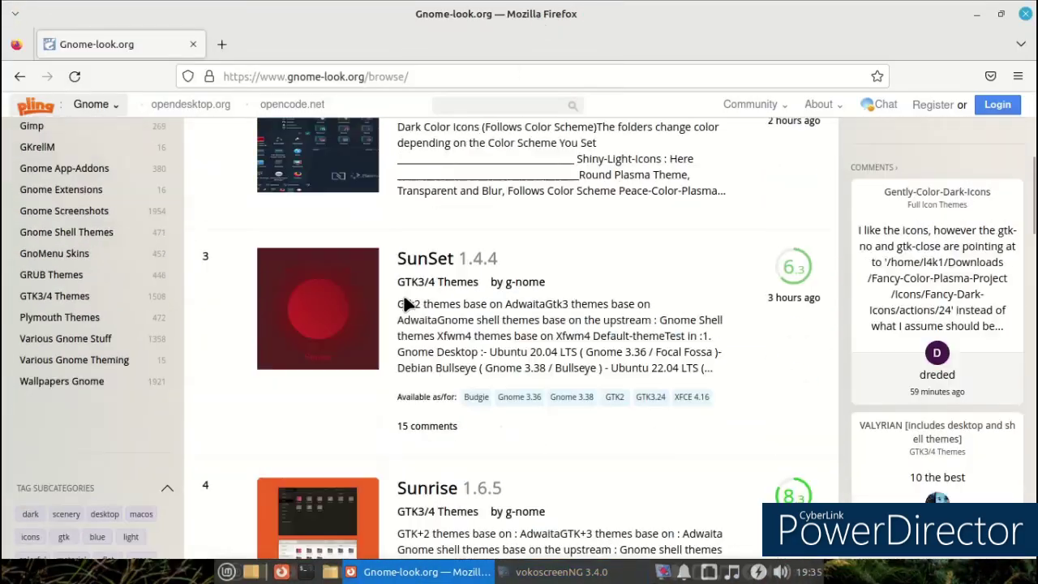
scroll(404, 303, "up", 4)
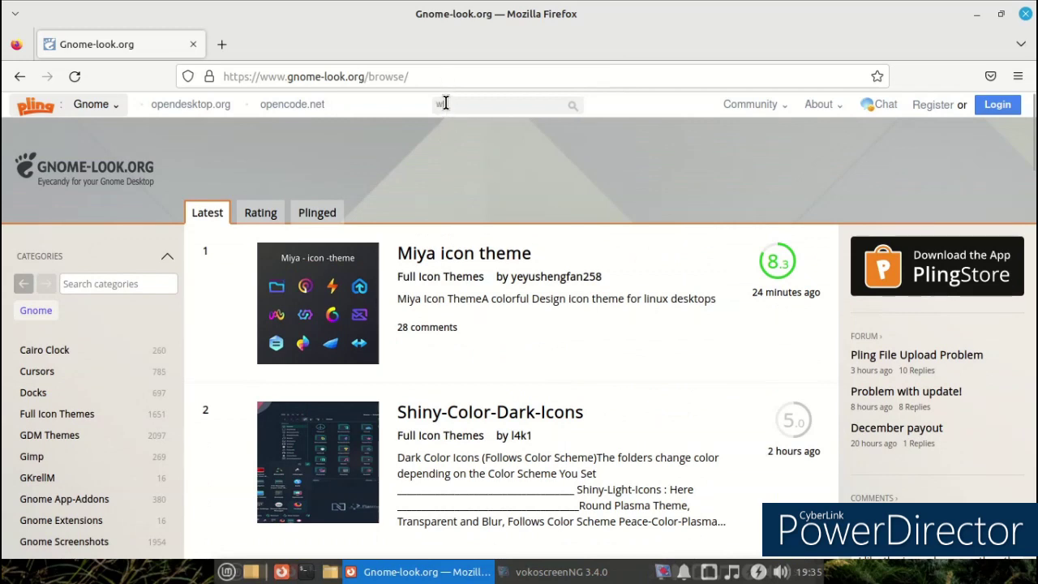
type("indows 11")
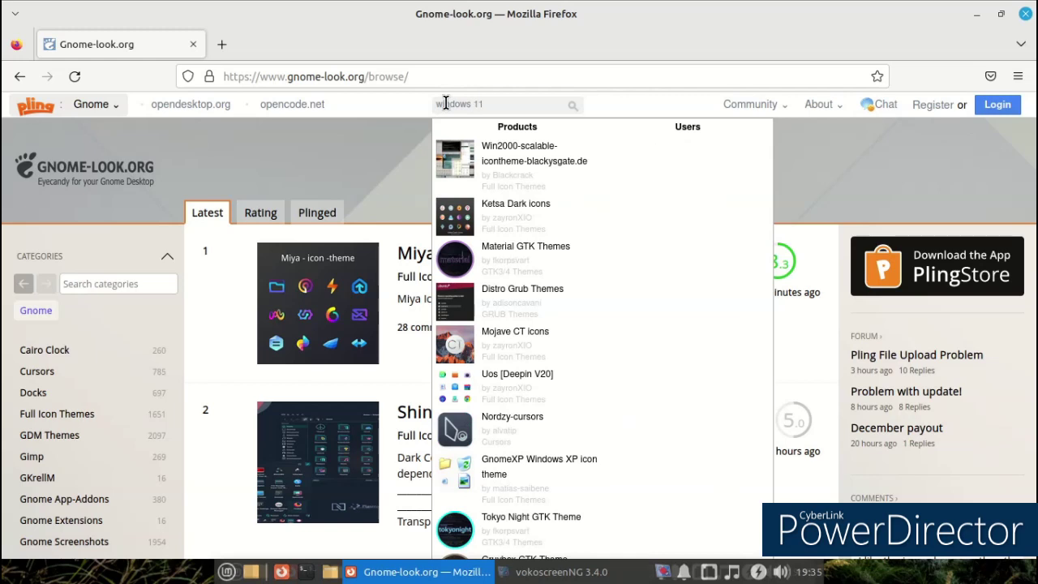
key("Return")
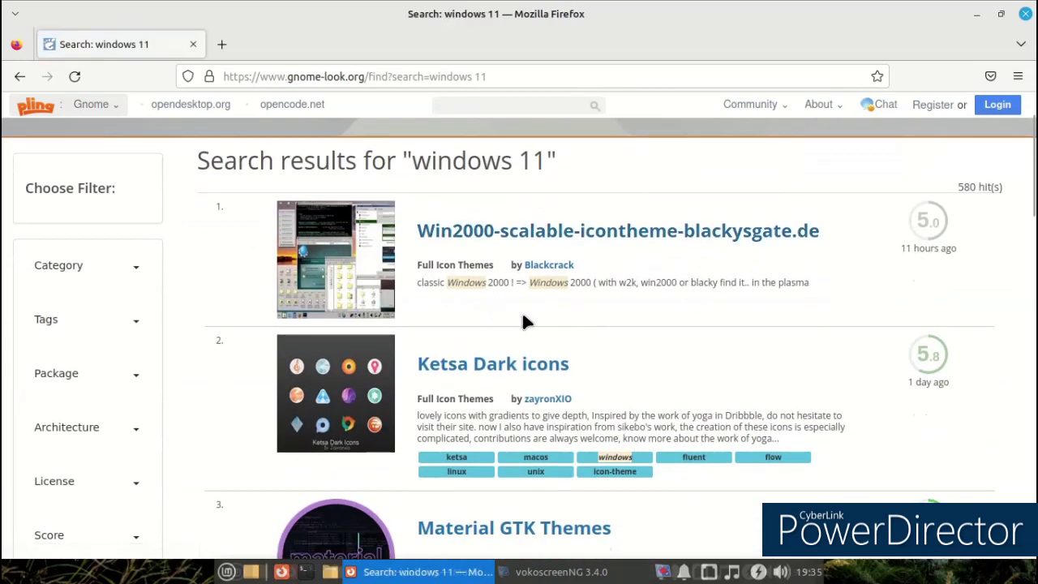
Step: Examine the "windows 11" results for suitable themes and go to page 3
scroll(588, 296, "down", 5)
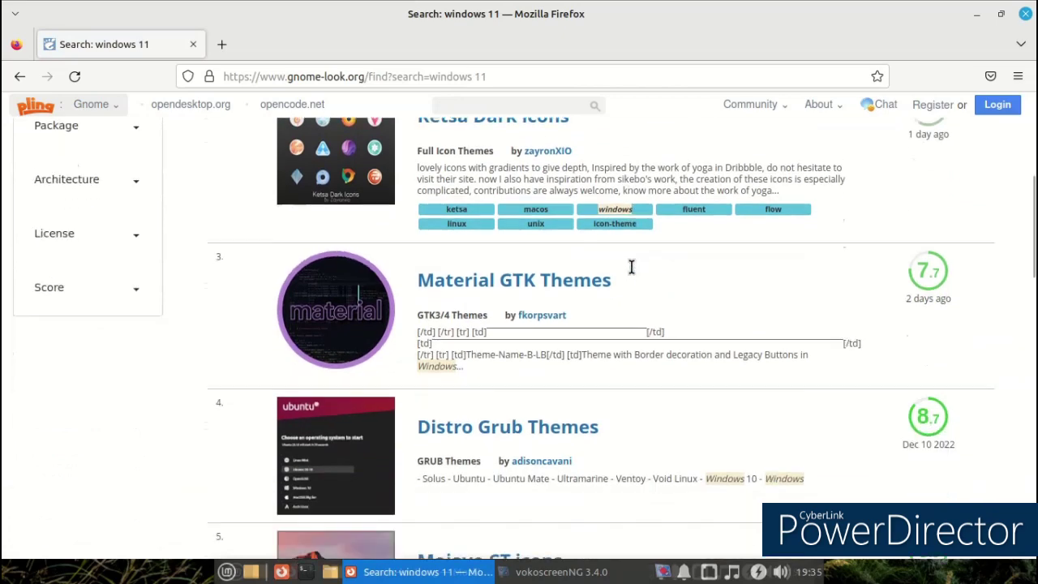
scroll(645, 265, "down", 5)
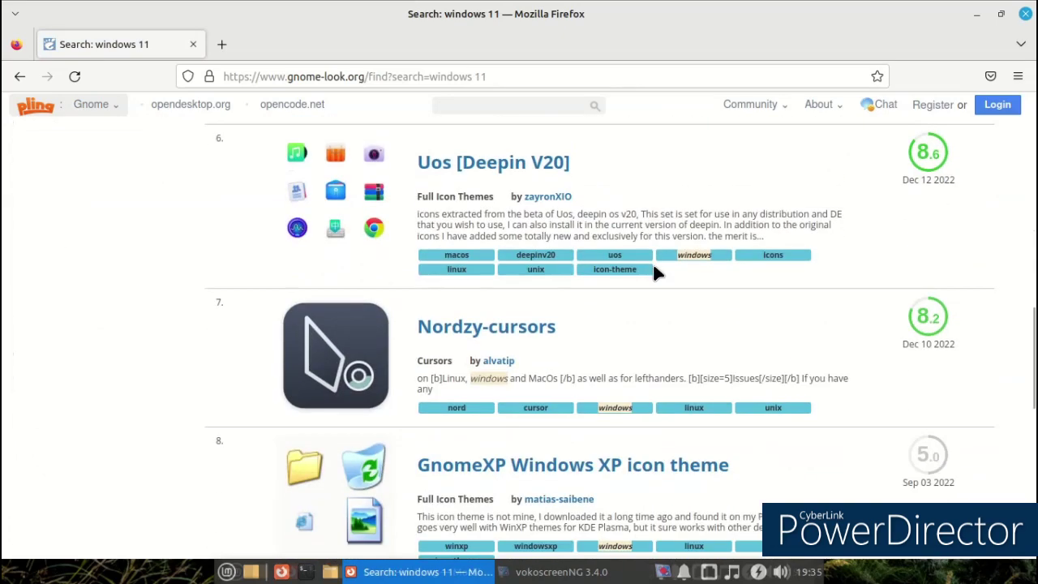
scroll(654, 271, "down", 6)
scroll(652, 271, "up", 5)
scroll(647, 280, "up", 10)
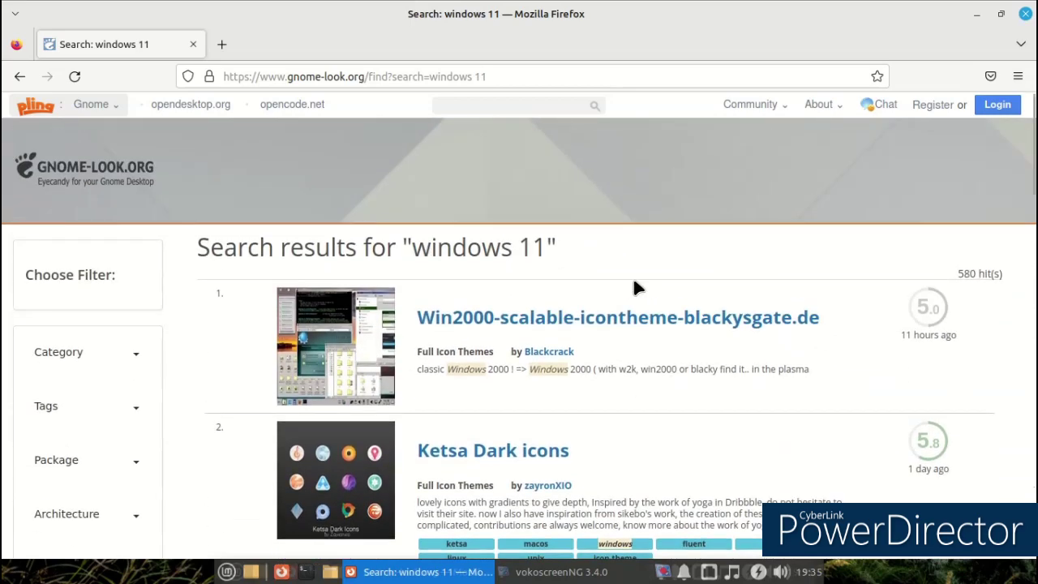
scroll(628, 285, "down", 8)
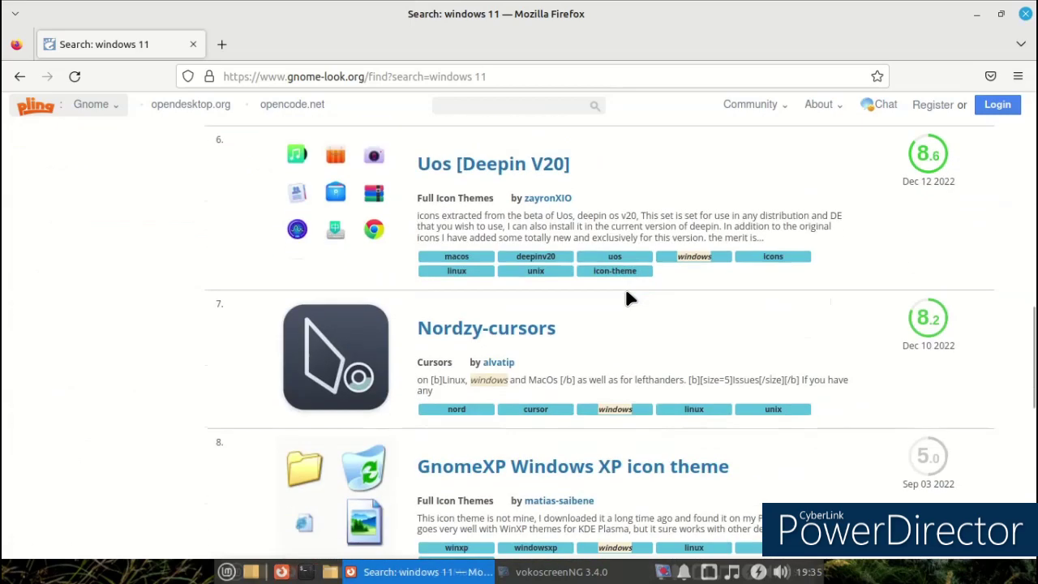
scroll(405, 478, "down", 5)
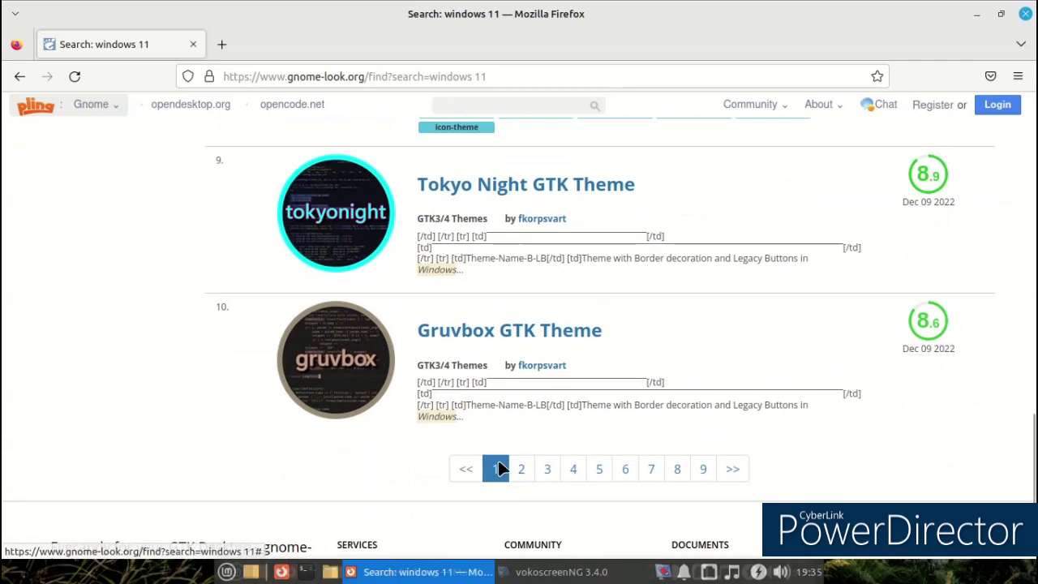
left_click(549, 472)
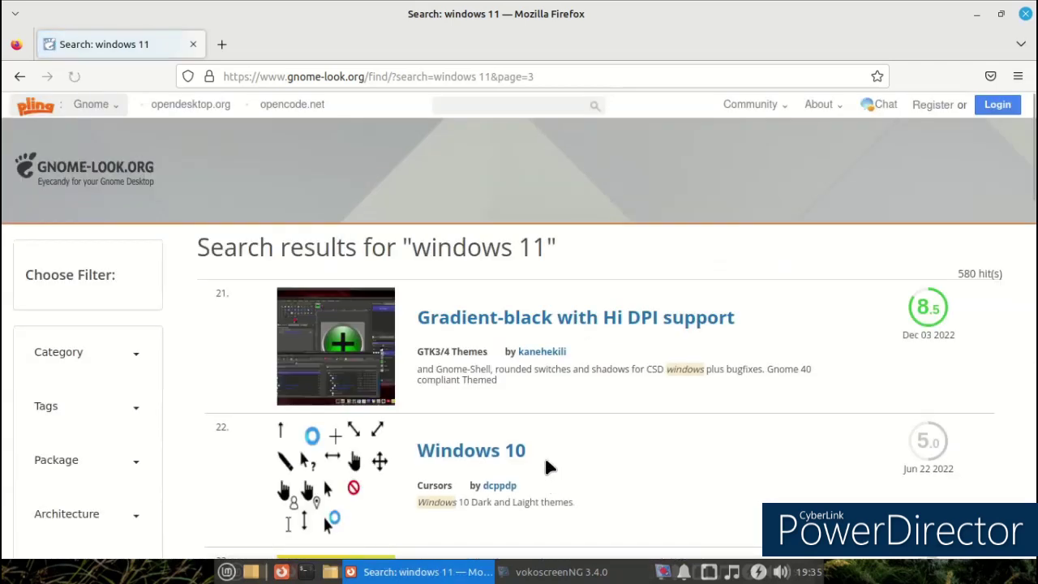
Step: Examine page 3 of the "windows 11" search results for suitable themes and return to the start of the list
scroll(544, 456, "down", 6)
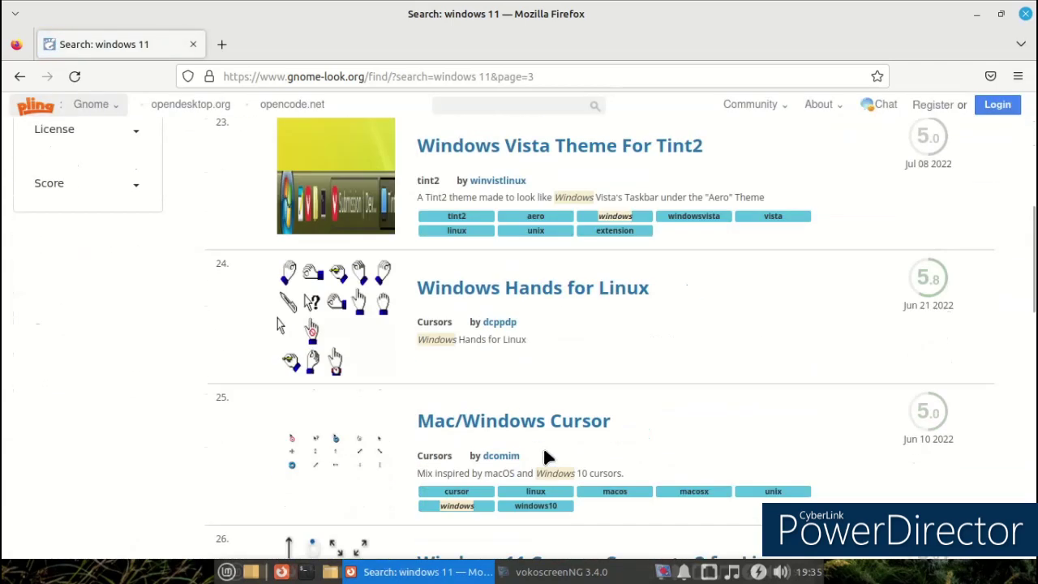
scroll(540, 450, "up", 6)
scroll(535, 446, "down", 7)
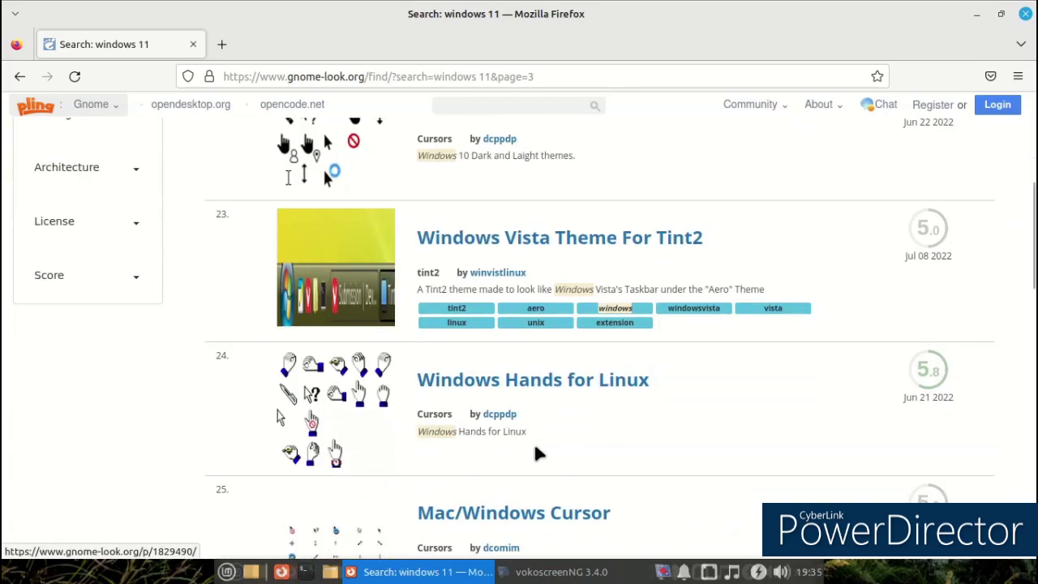
scroll(533, 445, "down", 3)
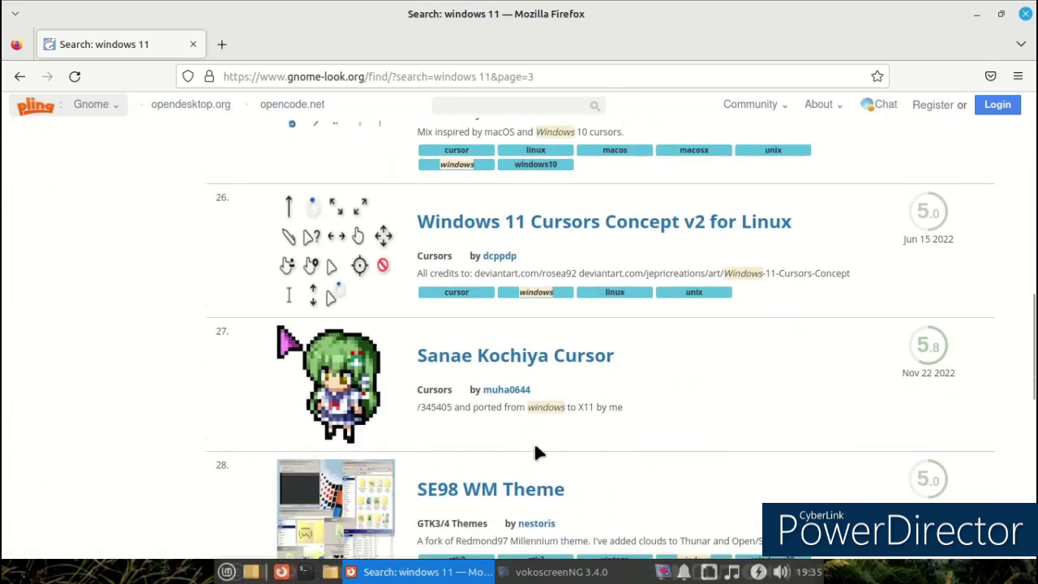
scroll(535, 448, "down", 4)
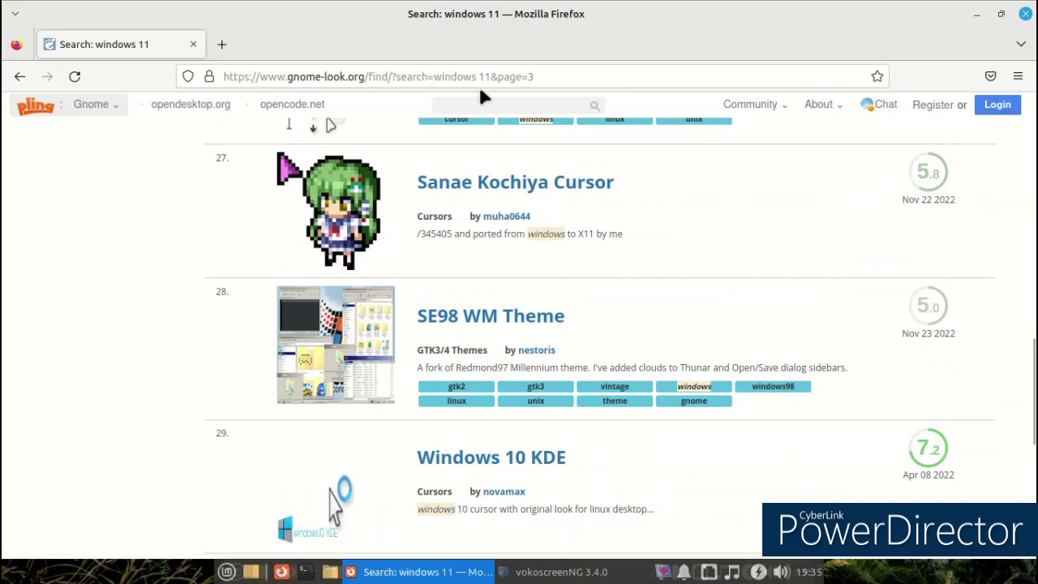
scroll(480, 96, "up", 3)
left_click_drag(1026, 296, 1032, 129)
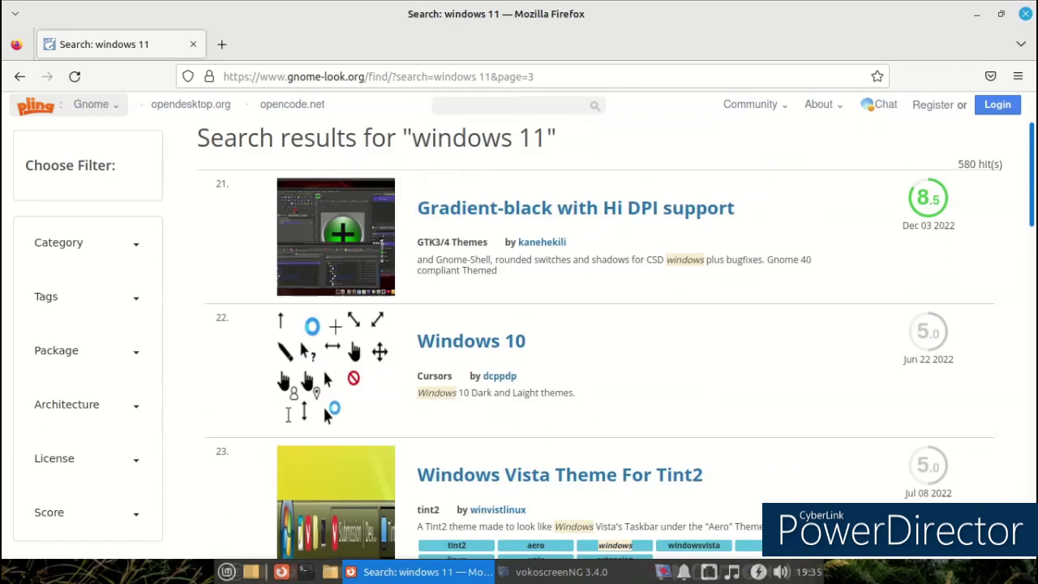
Step: Search Gnome-look.org for "icons windws"
scroll(699, 166, "up", 3)
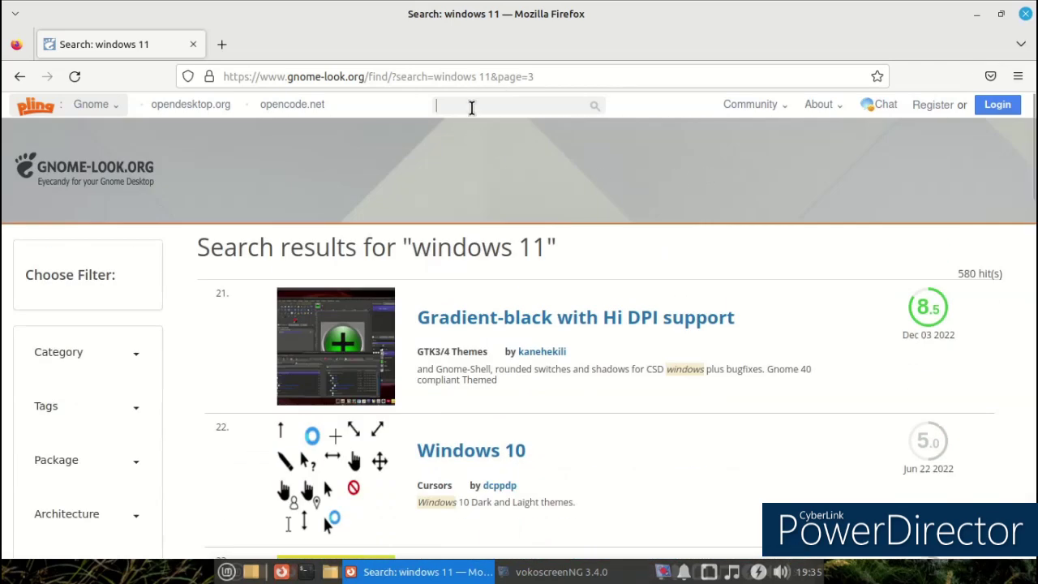
type("icons")
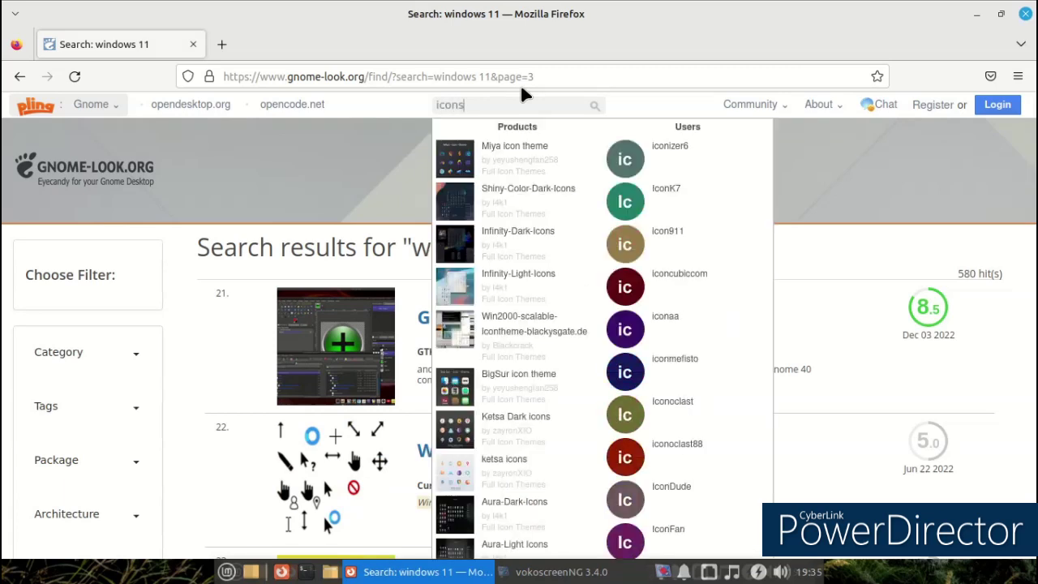
type(" windws")
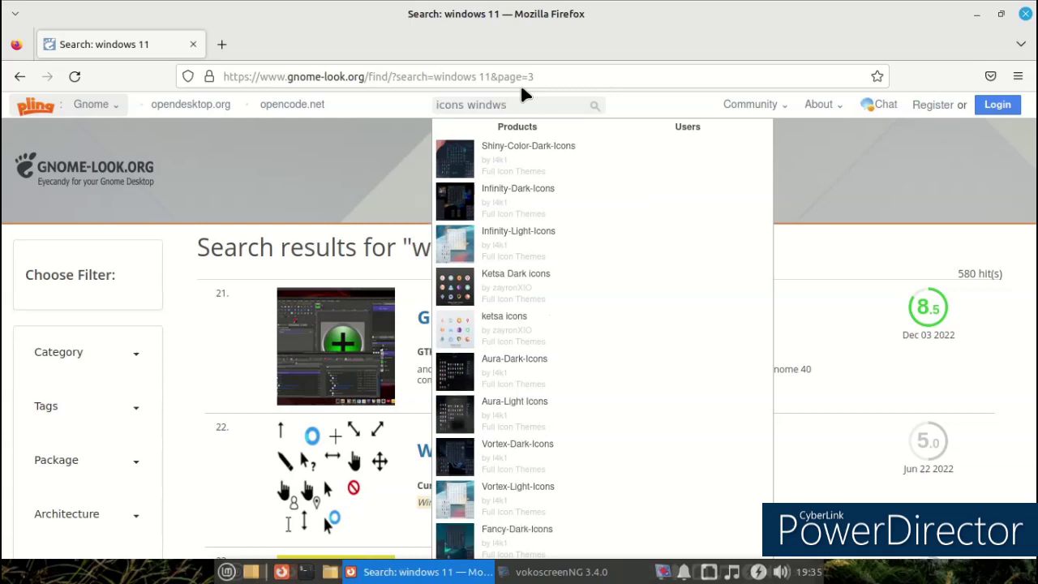
key("Return")
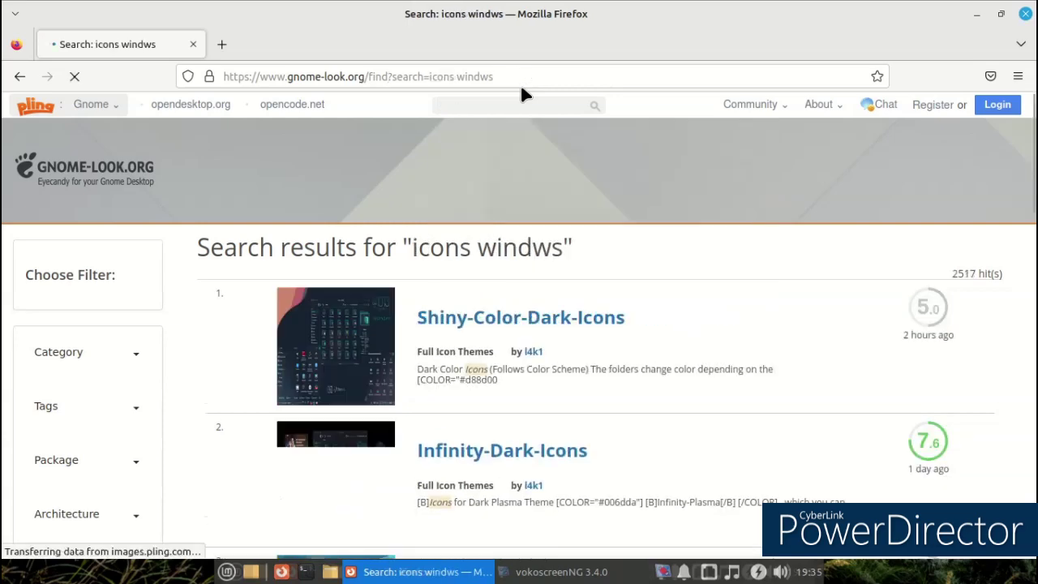
Step: Look through pages 1 and 4 of the icon search results and go to page 6
scroll(542, 290, "down", 2)
scroll(541, 291, "down", 10)
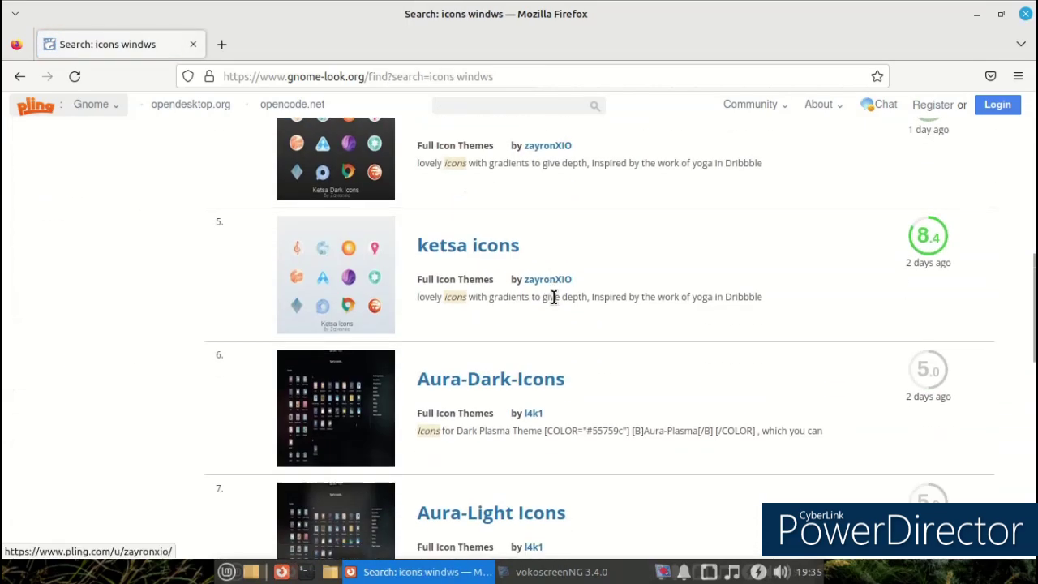
scroll(557, 303, "down", 3)
scroll(556, 301, "up", 1)
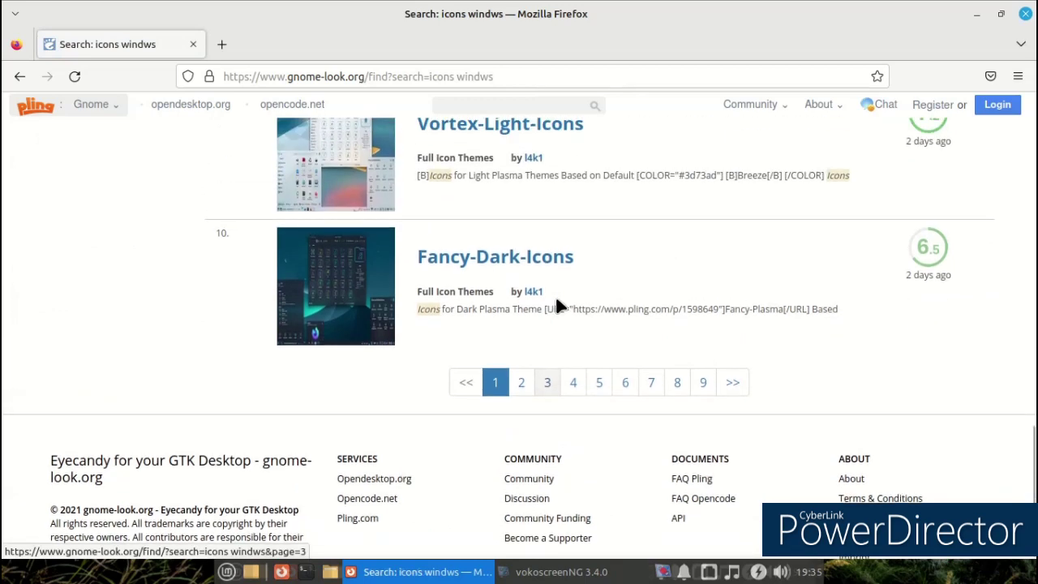
left_click(575, 382)
scroll(580, 373, "down", 8)
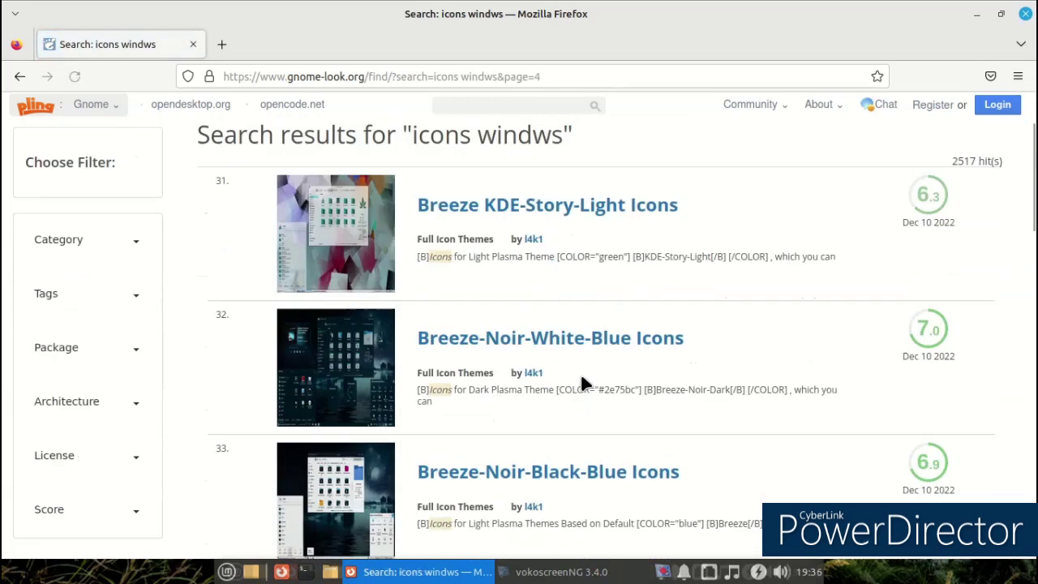
scroll(582, 367, "down", 8)
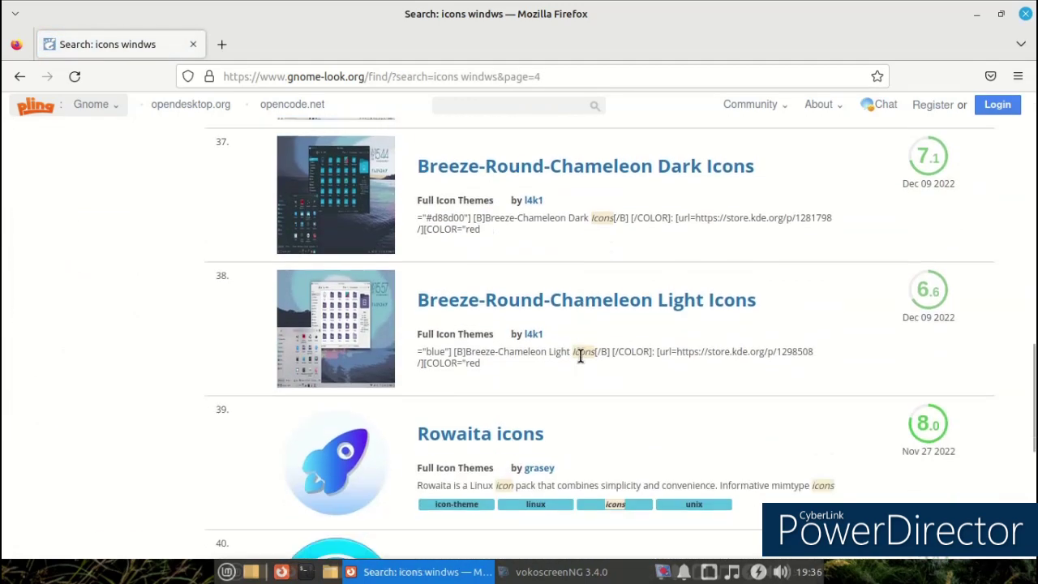
scroll(584, 365, "down", 1)
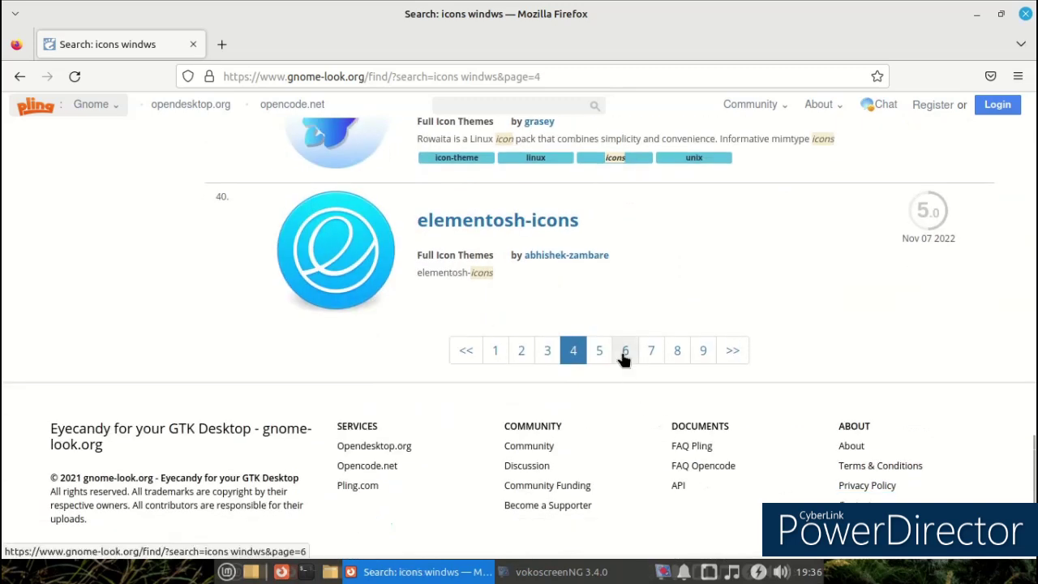
left_click(624, 350)
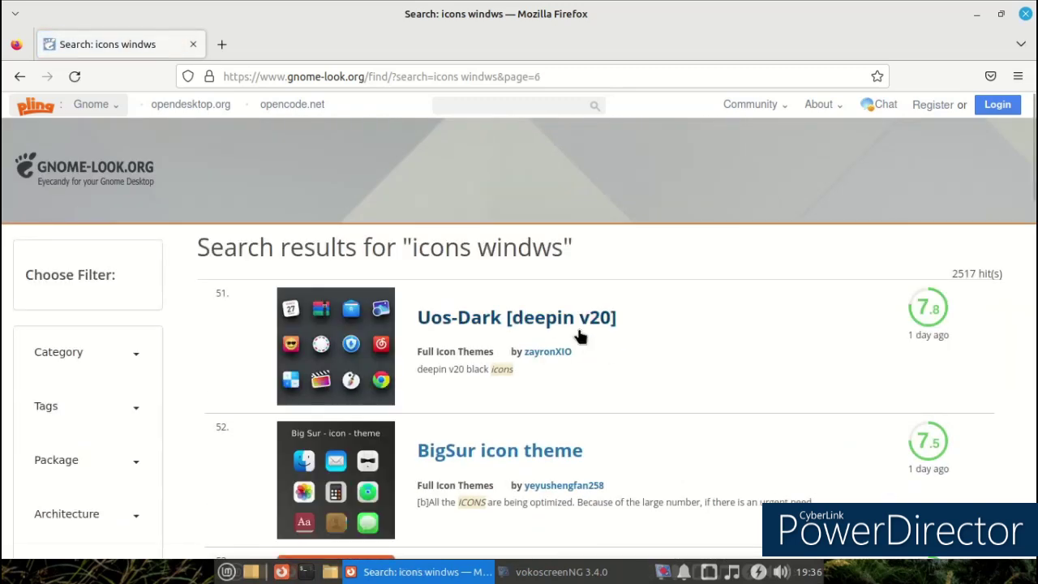
Step: Look through page 6 of the results and open the "Win11 icon theme" product page
scroll(579, 325, "down", 6)
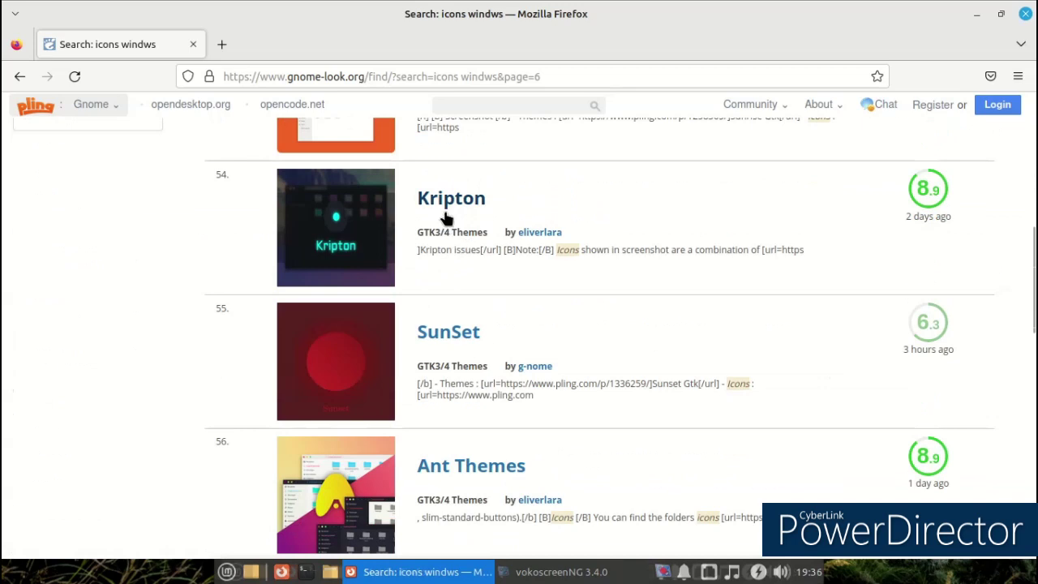
scroll(507, 232, "down", 7)
scroll(520, 249, "down", 1)
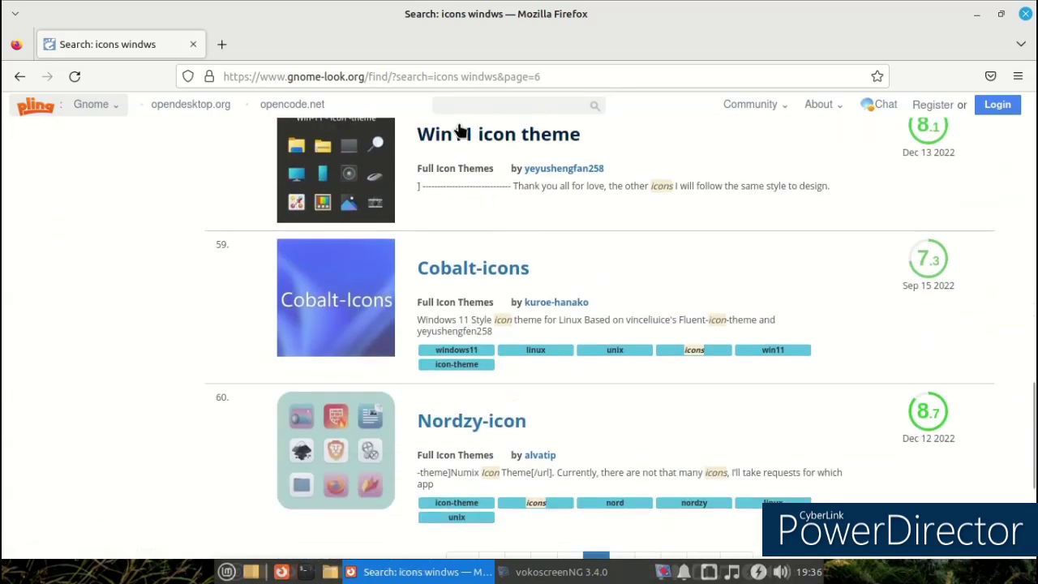
left_click(475, 137)
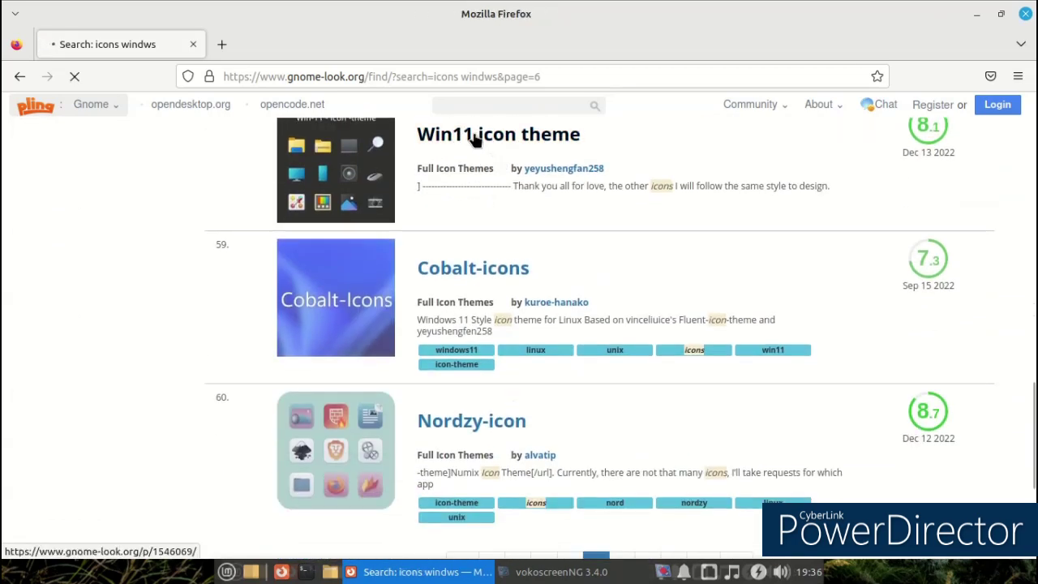
Step: Show the Win11 icon theme's downloadable files and look over the full list
scroll(471, 261, "down", 3)
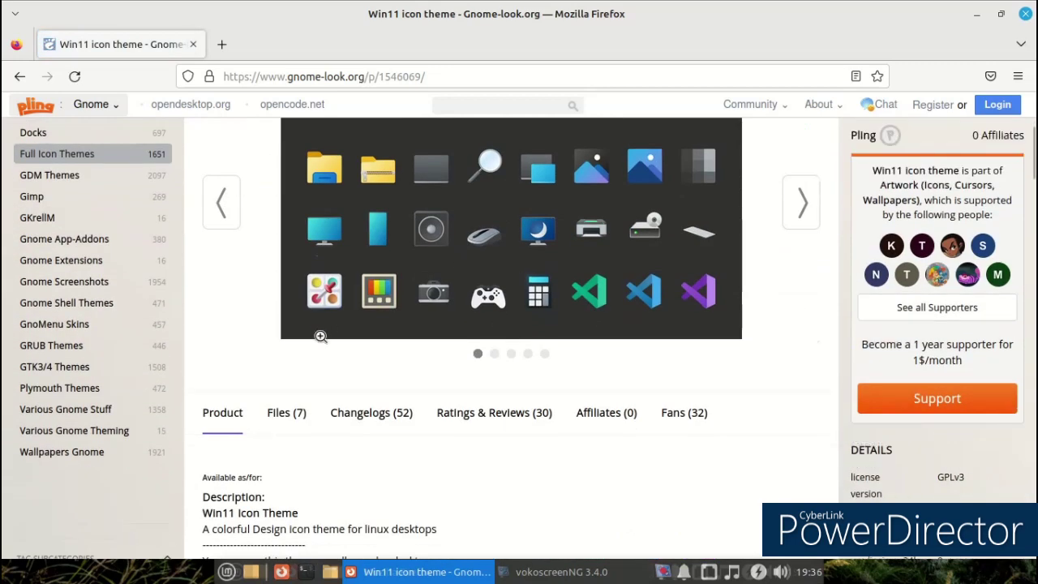
left_click(280, 415)
scroll(428, 410, "down", 1)
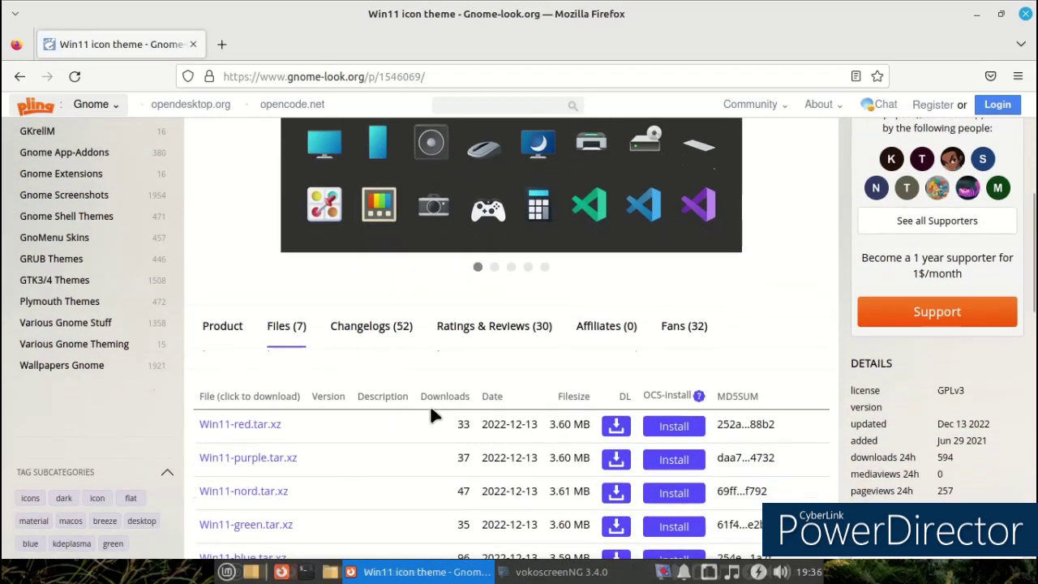
scroll(496, 457, "down", 1)
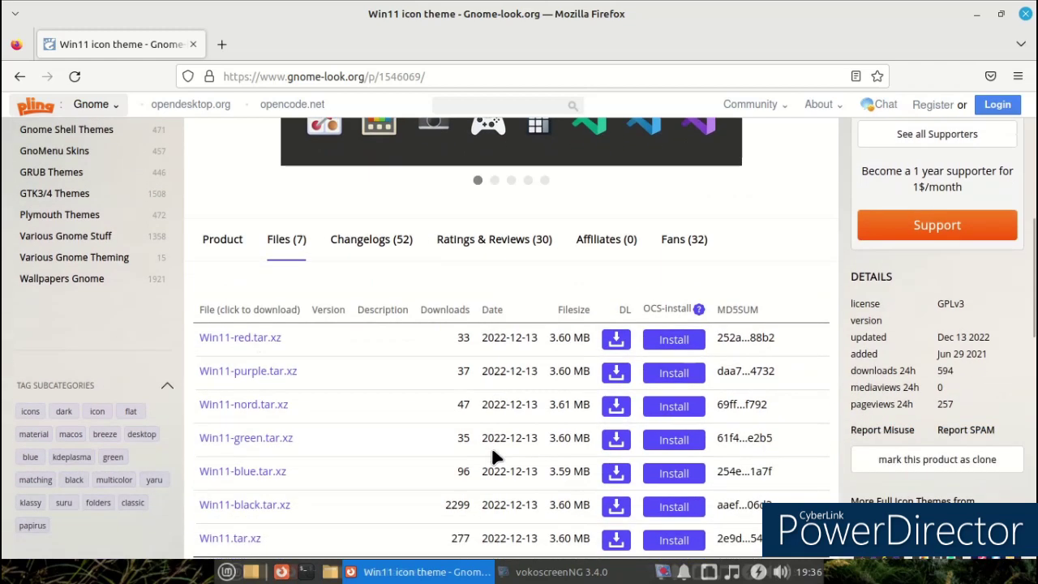
scroll(483, 440, "down", 2)
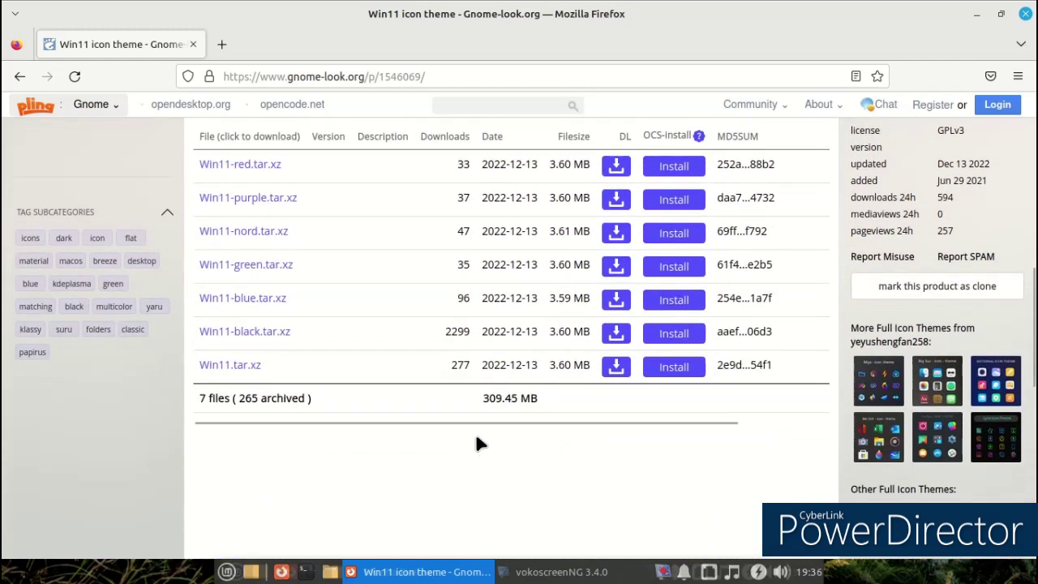
Step: Download Win11-black.tar.xz and close the browser
left_click(611, 332)
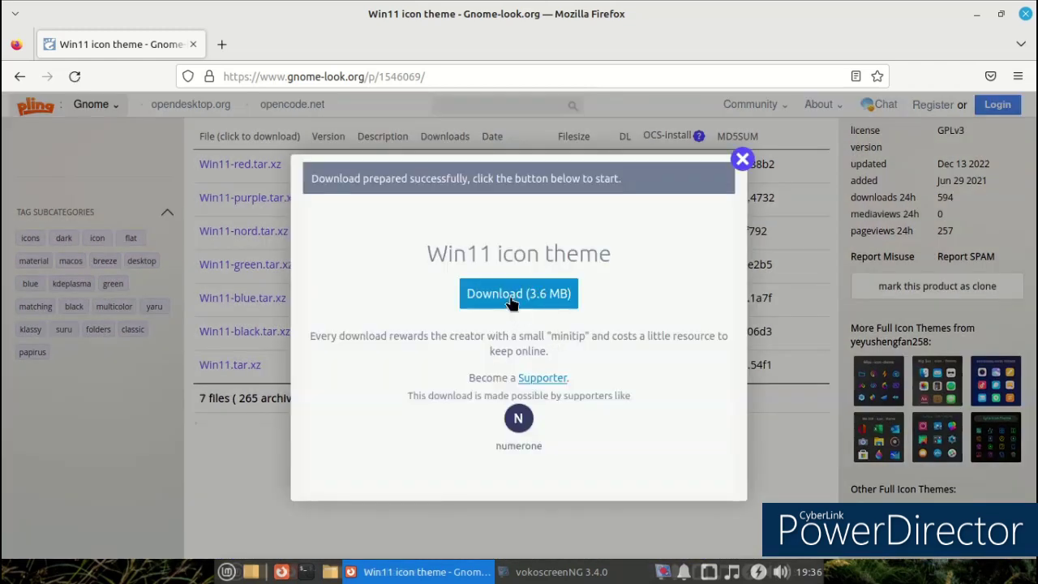
left_click(513, 299)
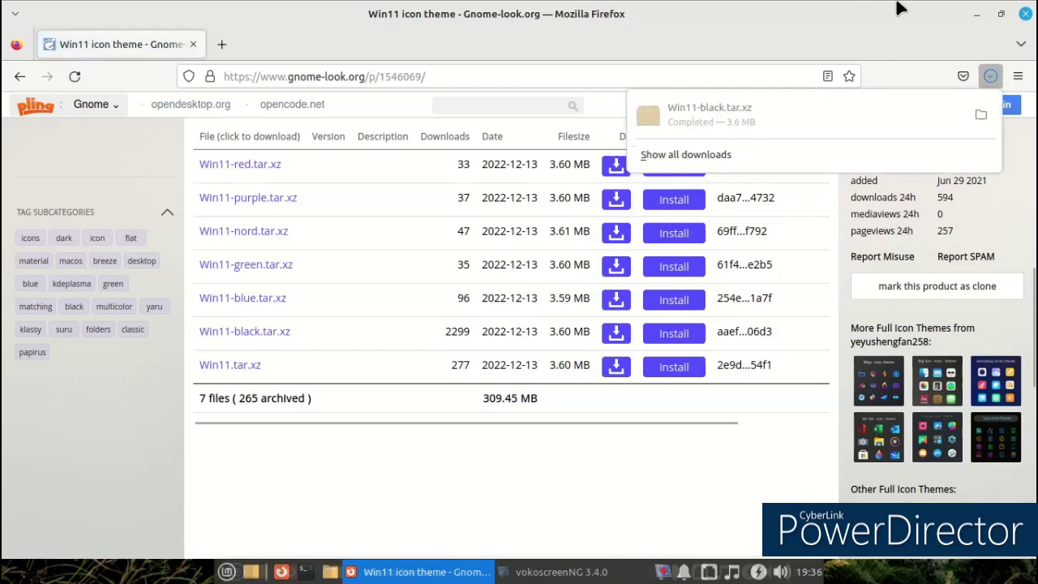
left_click(1019, 20)
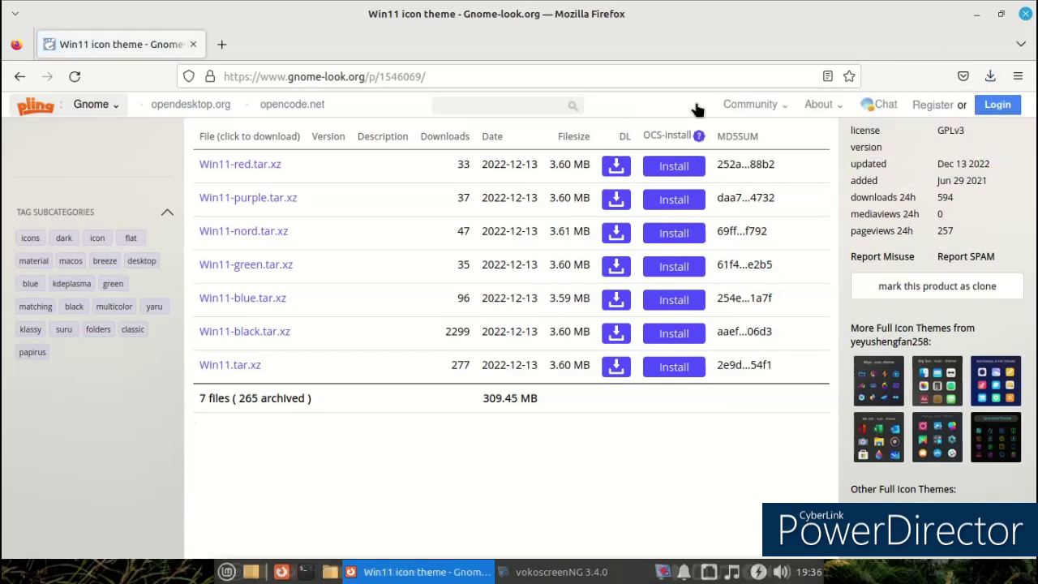
left_click(1026, 16)
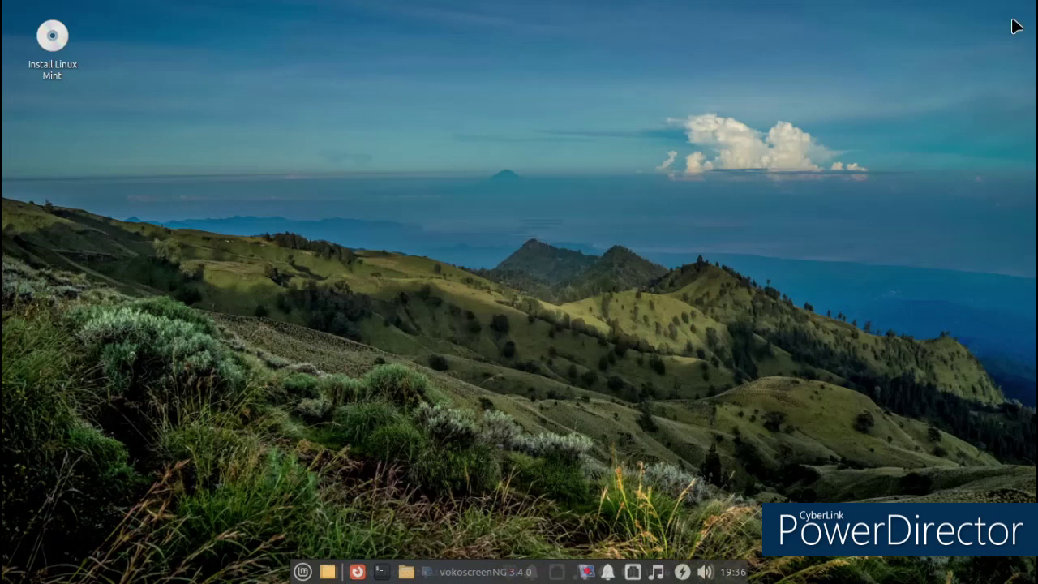
Step: Open the system Settings window, move it toward the middle of the desktop, view the Appearance styles and close it
left_click(300, 571)
left_click(212, 393)
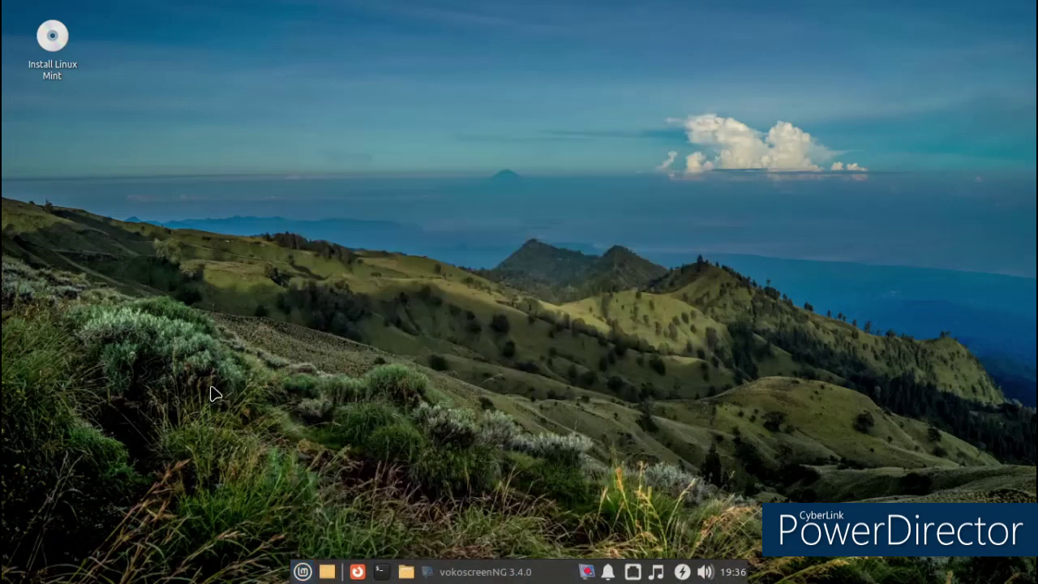
left_click(302, 572)
left_click(629, 125)
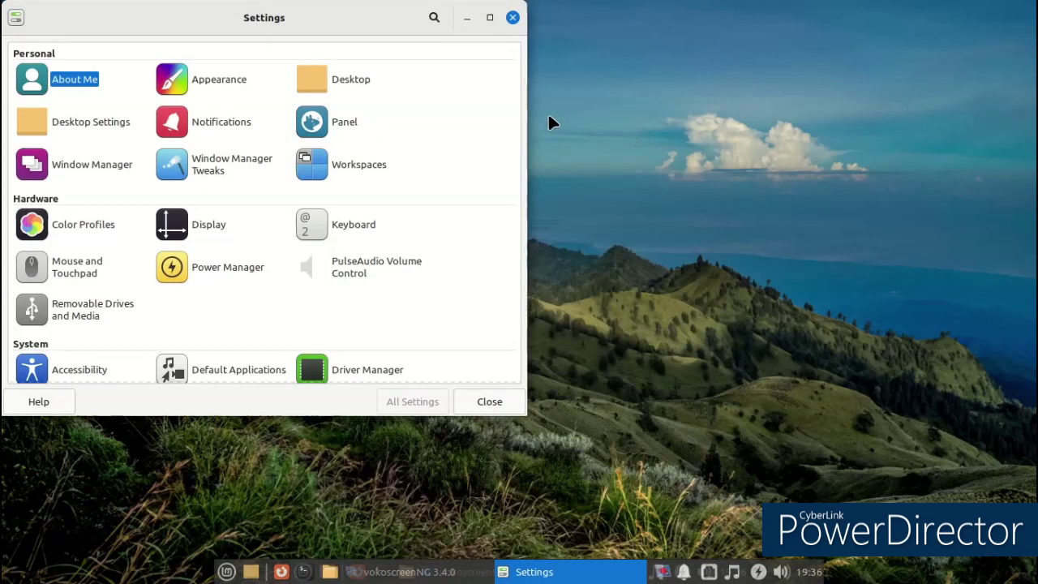
left_click_drag(341, 13, 713, 70)
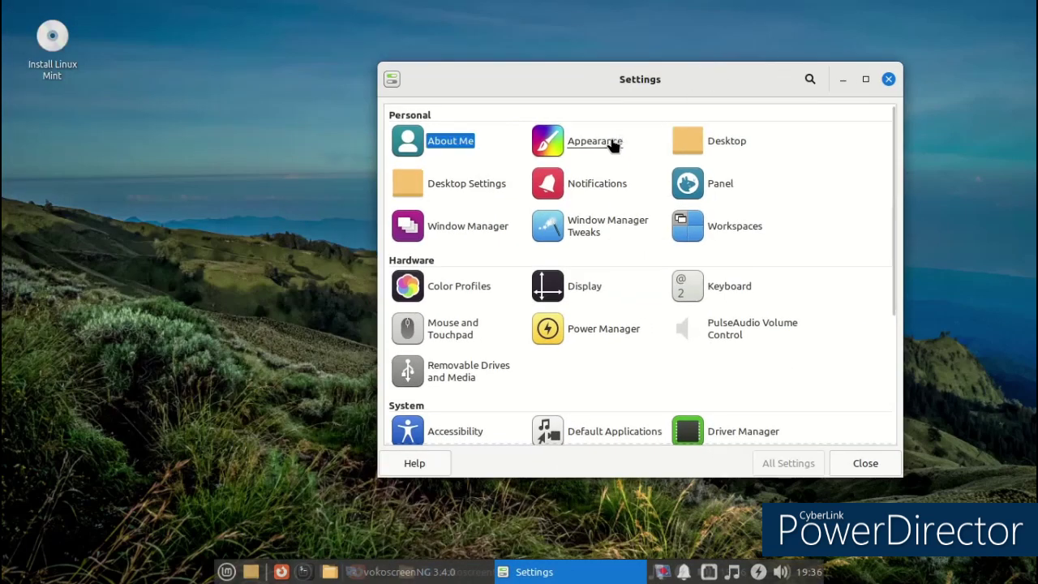
left_click(614, 143)
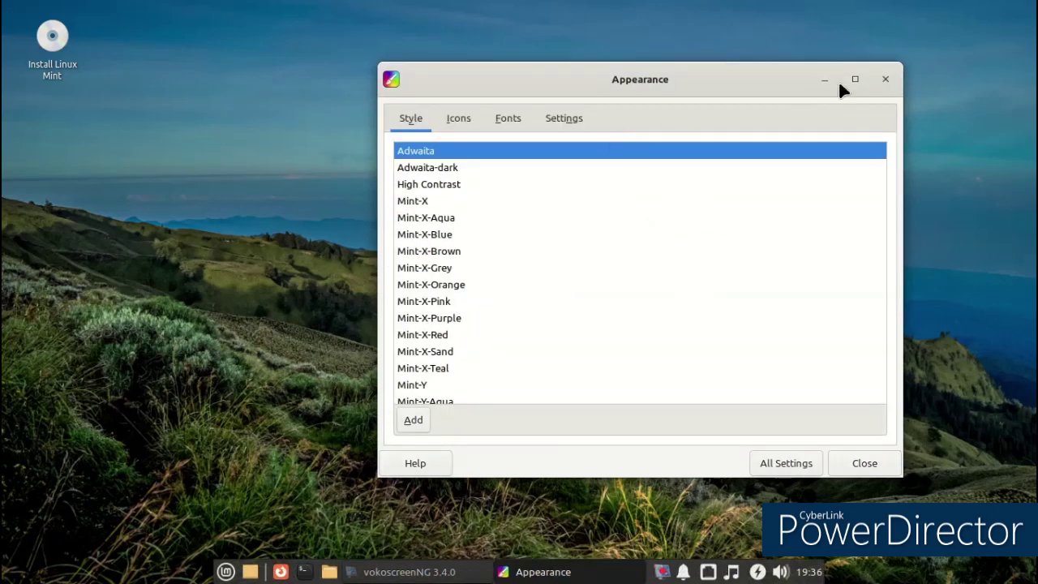
left_click(885, 80)
Step: Open the desktop settings, view the Menus page, reposition the window and return to the Background page
right_click(579, 80)
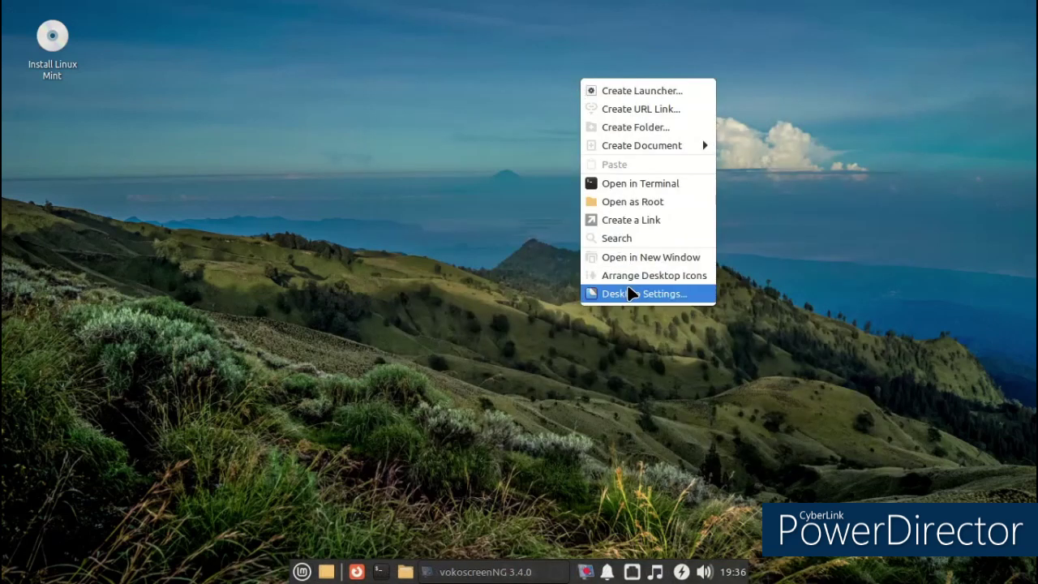
left_click(624, 294)
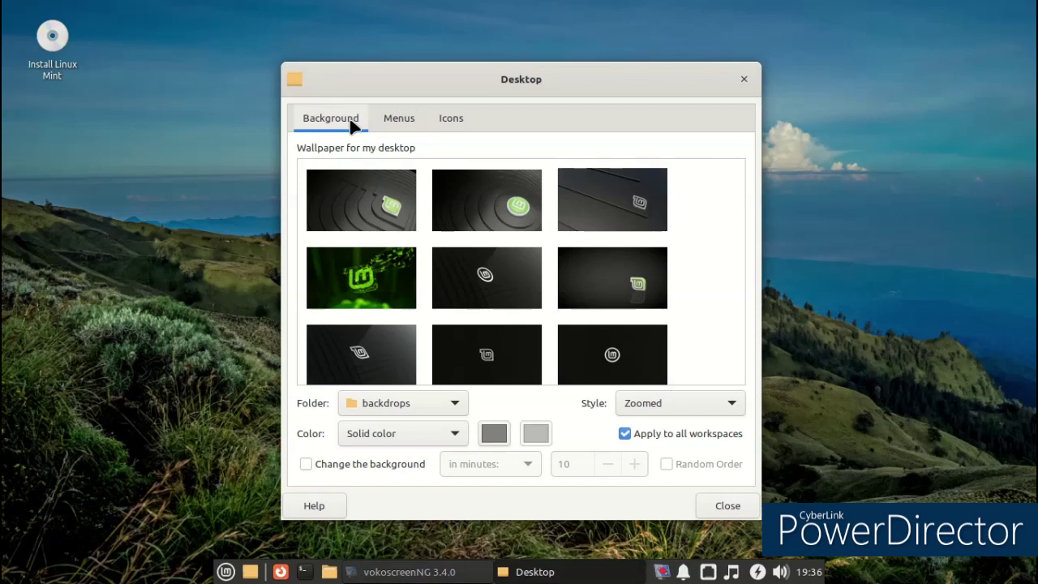
left_click(405, 116)
left_click_drag(498, 91, 630, 76)
left_click(465, 105)
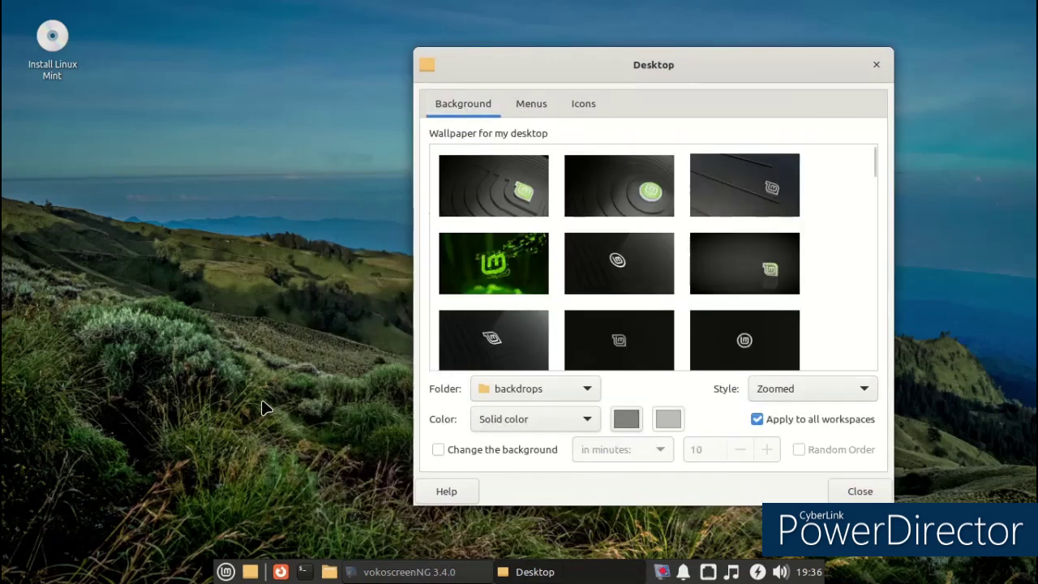
Step: Open the applications menu, view the Accessories category and dismiss the menu
left_click(225, 571)
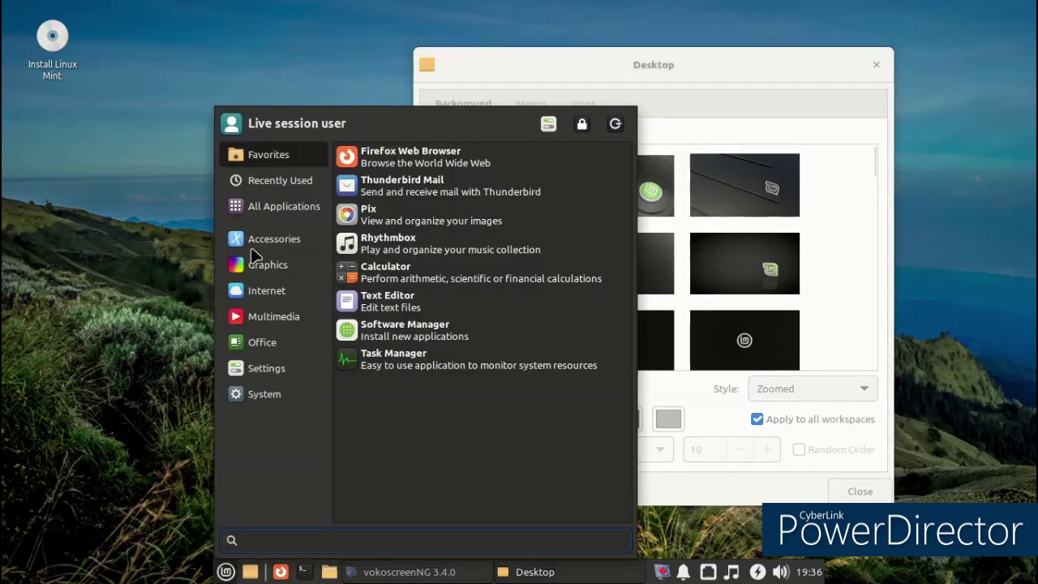
left_click(274, 238)
left_click(214, 500)
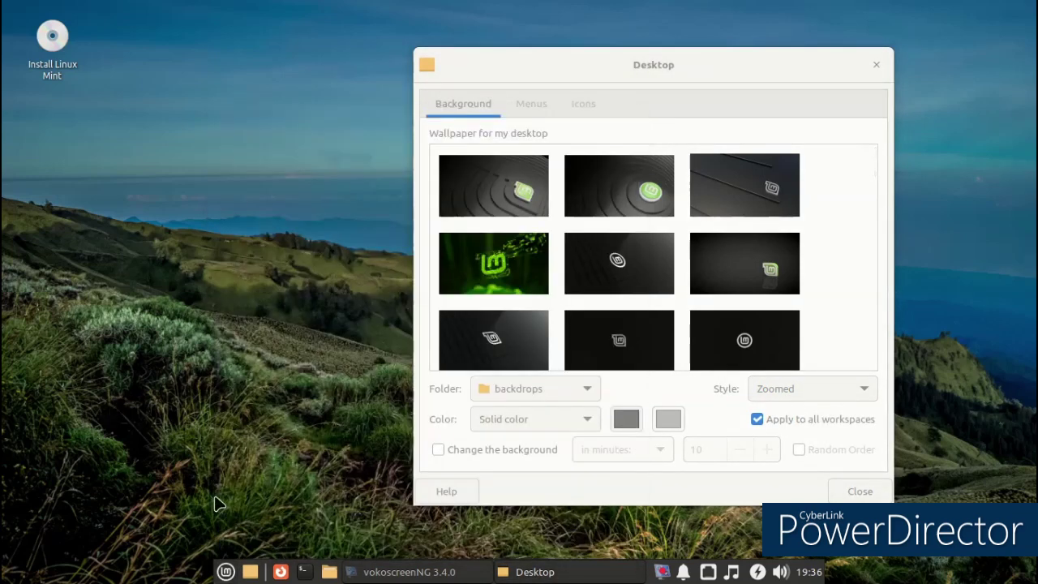
Step: Minimize the open windows to show the desktop and open the Downloads folder in an enlarged file manager window
left_click(250, 572)
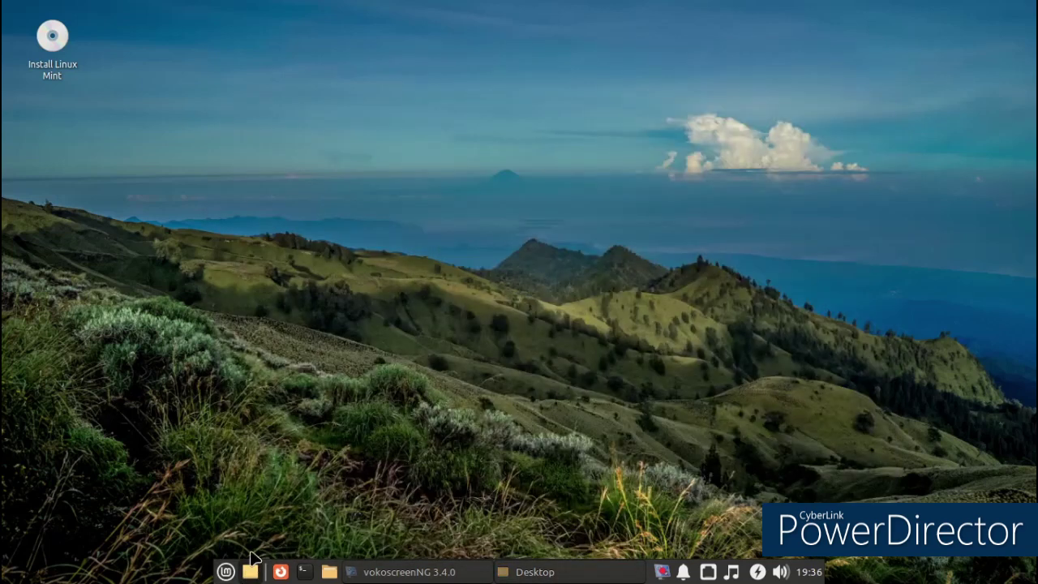
left_click(329, 572)
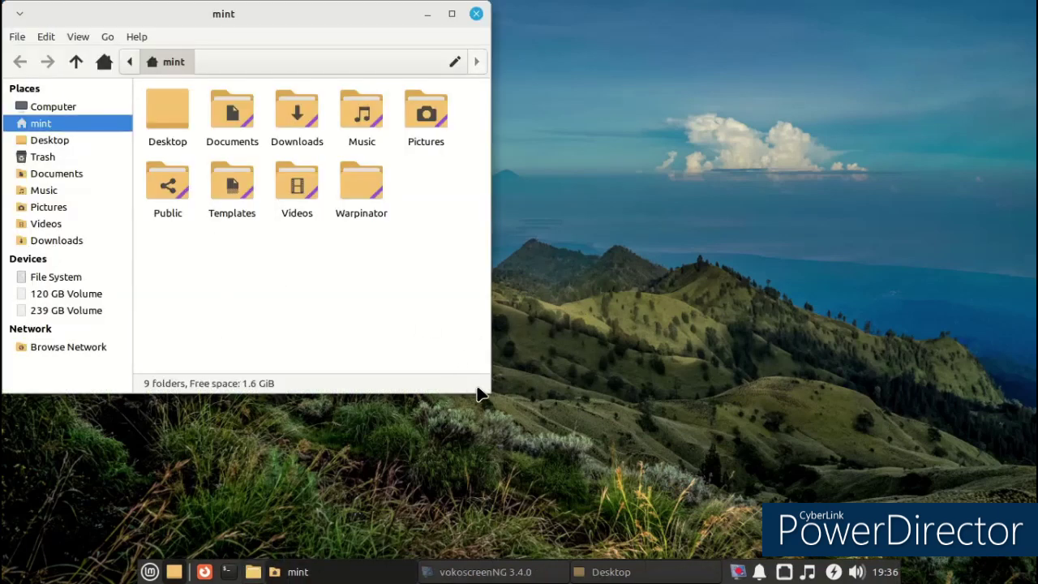
left_click_drag(483, 395, 686, 466)
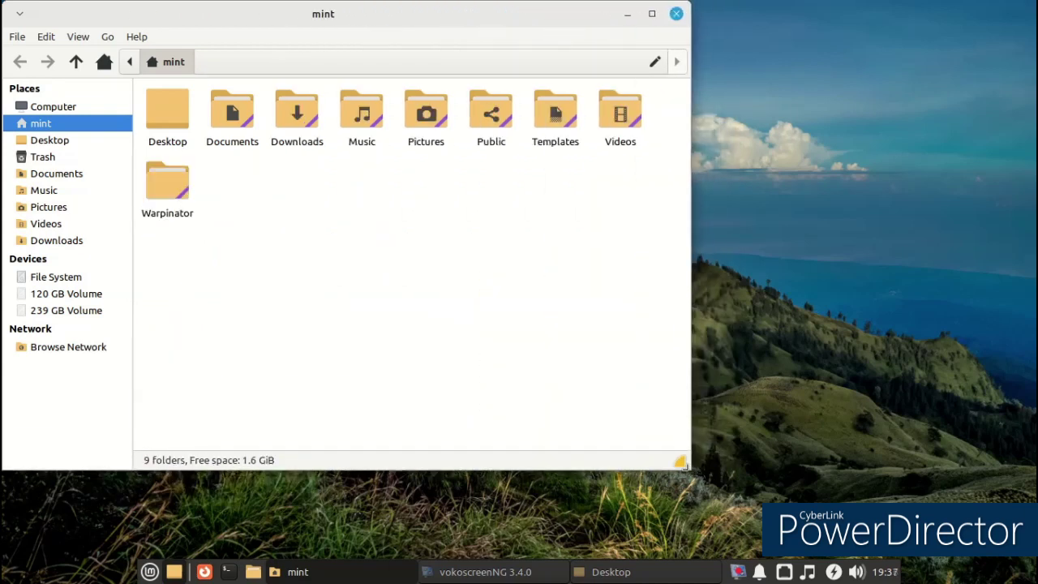
left_click(294, 133)
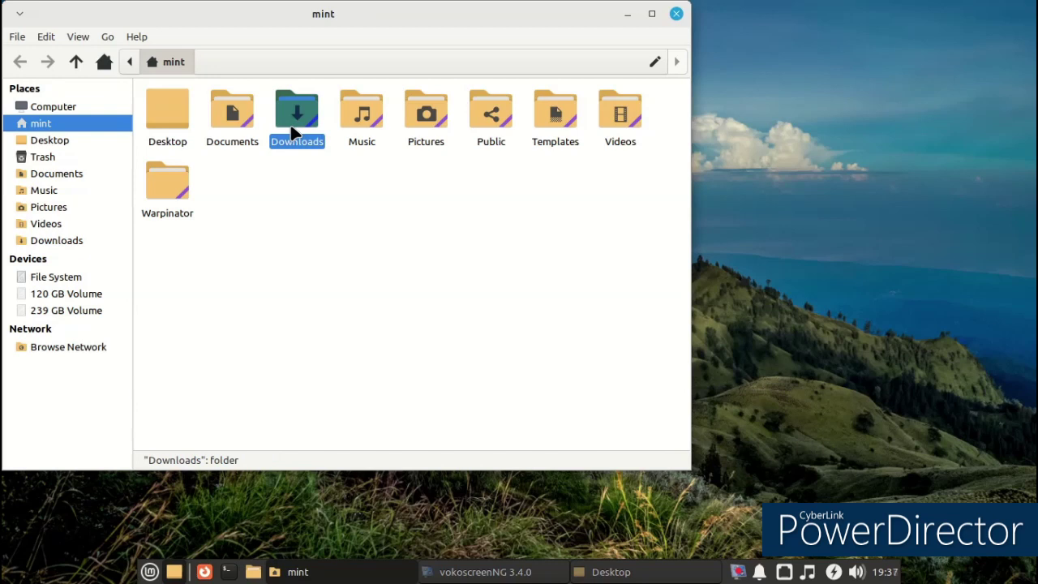
double_click(294, 133)
Step: Extract Win11-black.tar.xz inside the Downloads folder and copy the extracted Win11-black folder
right_click(199, 121)
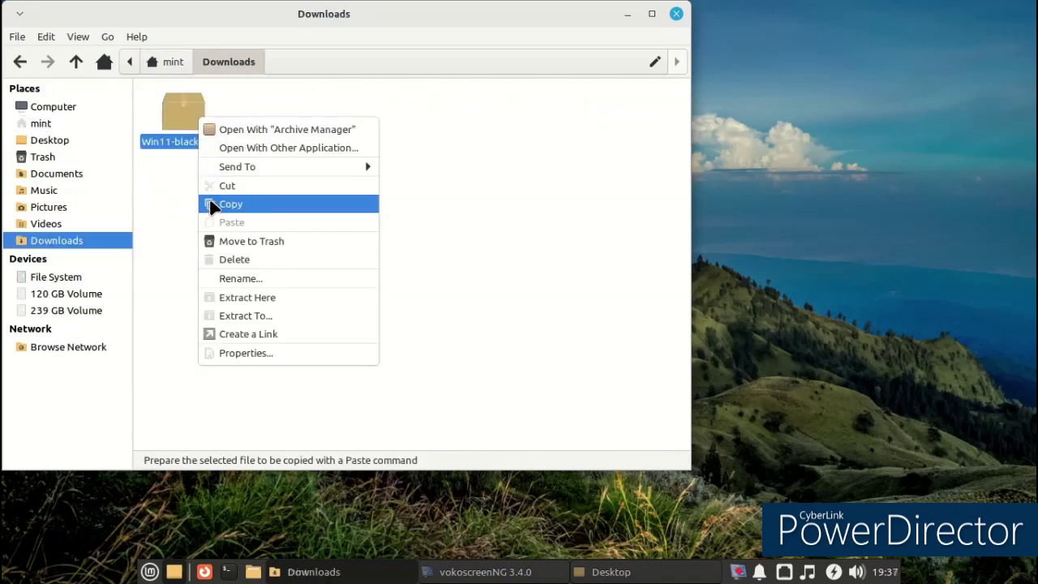
left_click(235, 298)
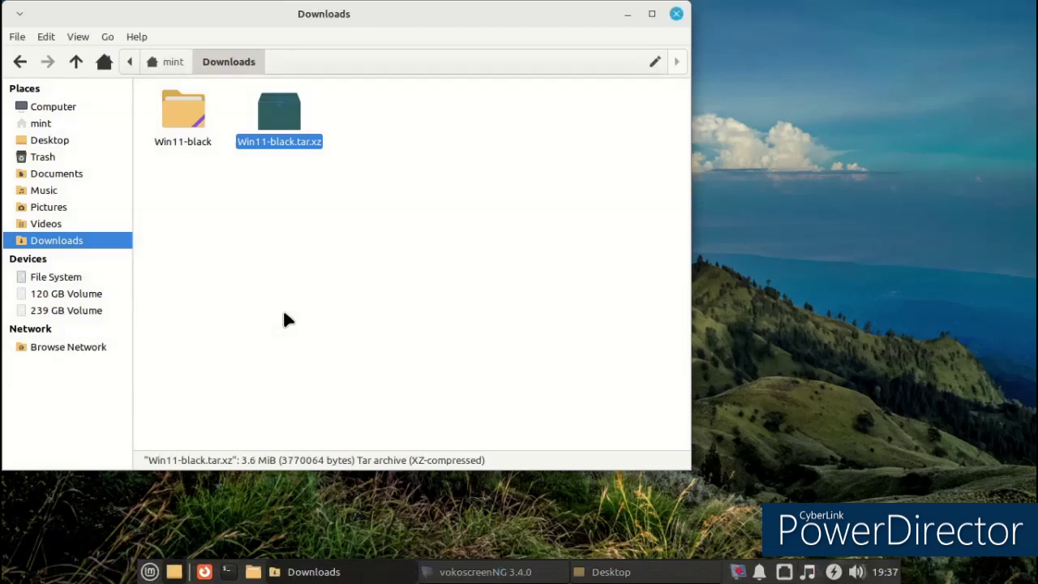
left_click(283, 313)
right_click(200, 146)
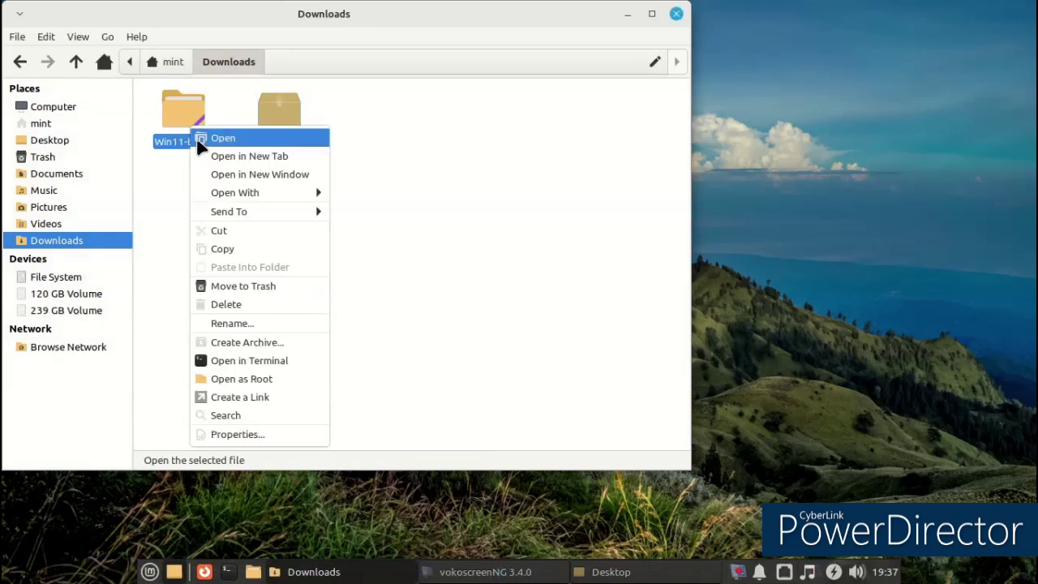
left_click(212, 251)
left_click(435, 170)
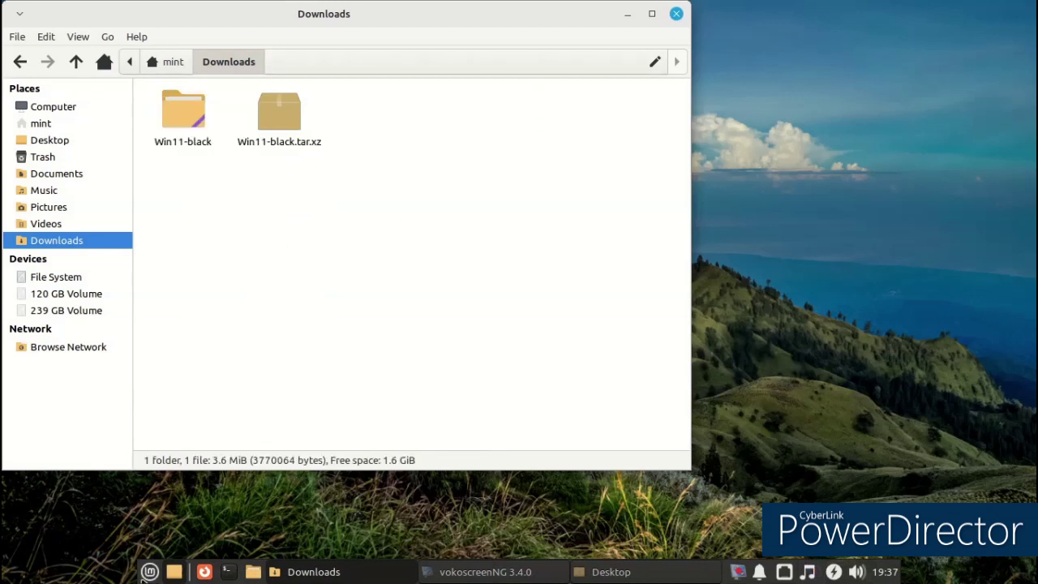
Step: Open the Appearance settings, move the window up toward the middle of the desktop and show the icon themes
left_click(149, 572)
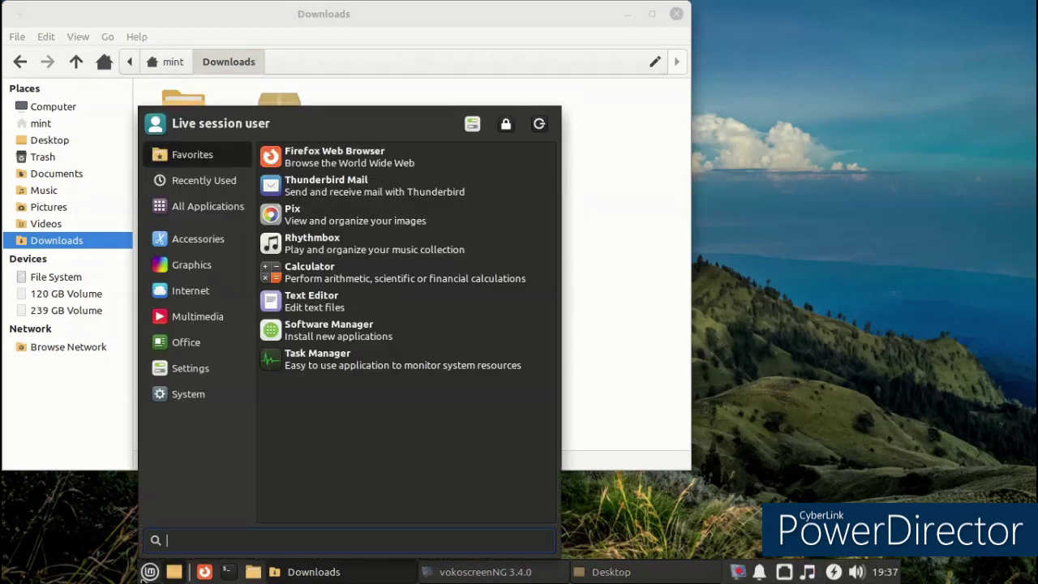
left_click(472, 123)
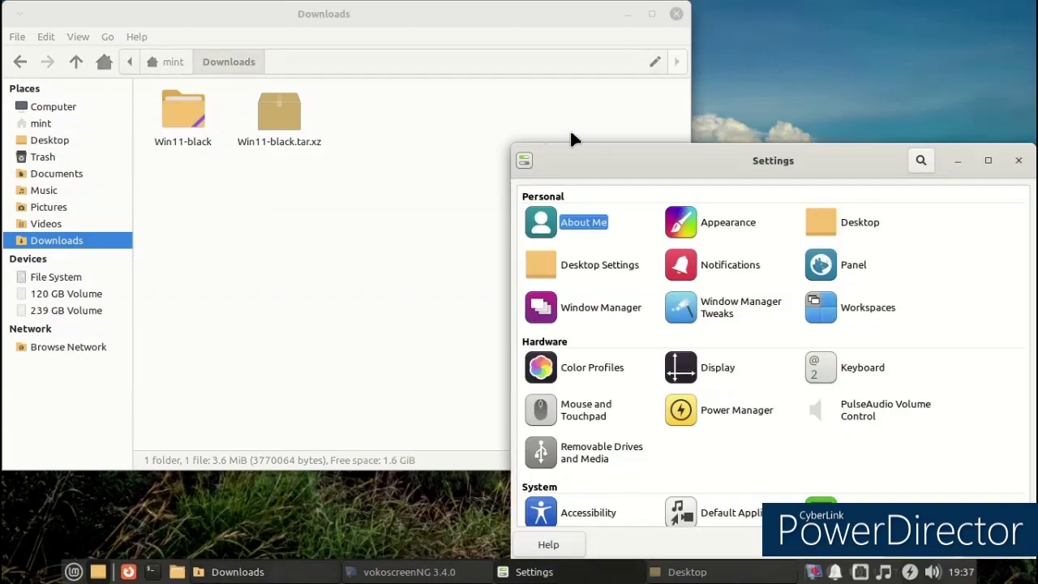
left_click(754, 231)
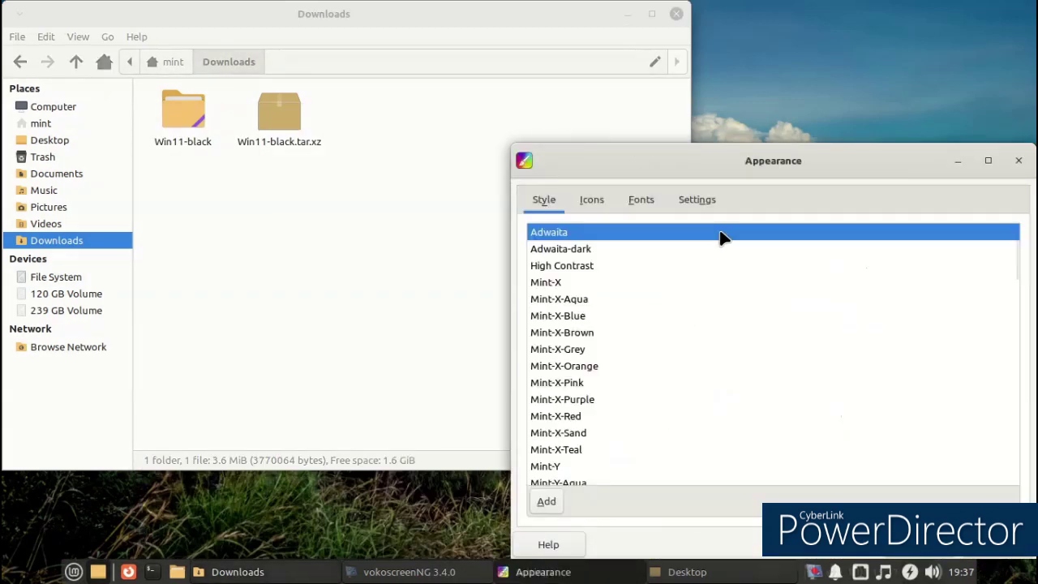
left_click_drag(659, 161, 584, 108)
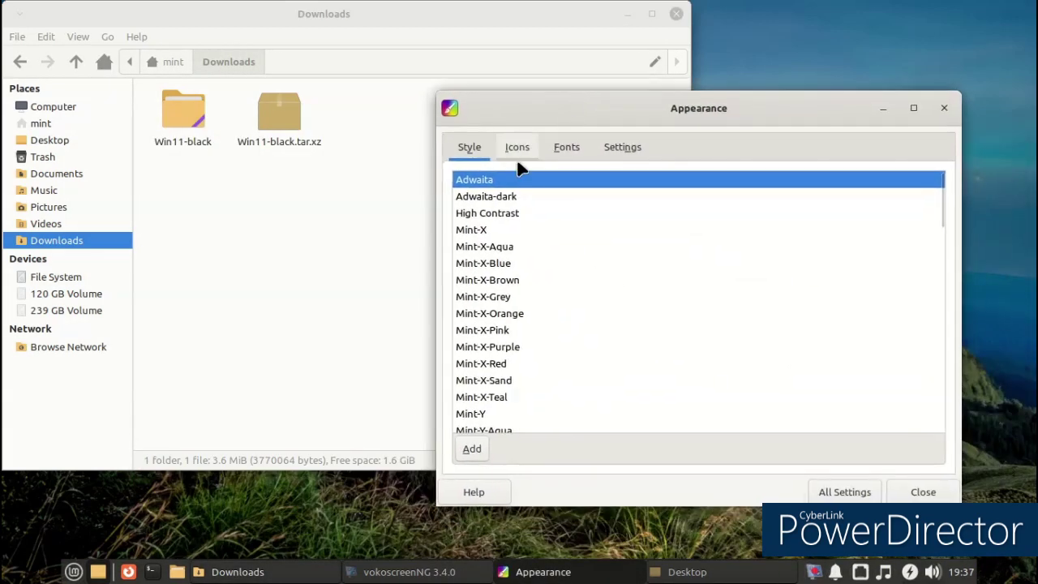
left_click(518, 155)
Step: Add the Win11-black folder and the Win11-black.tar.xz archive to the icon themes list, and close both windows
left_click_drag(183, 113, 755, 267)
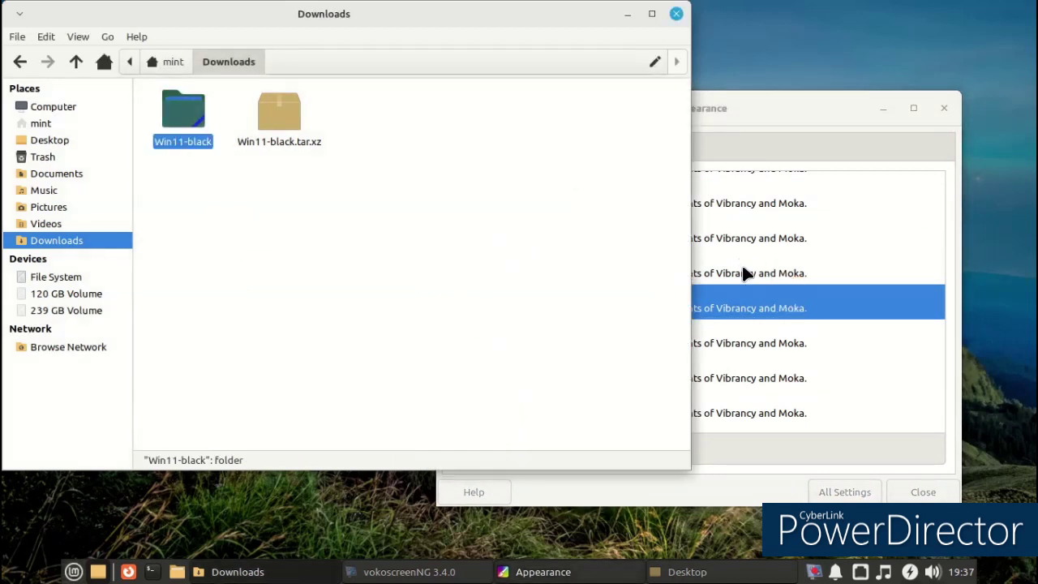
left_click_drag(279, 118, 764, 201)
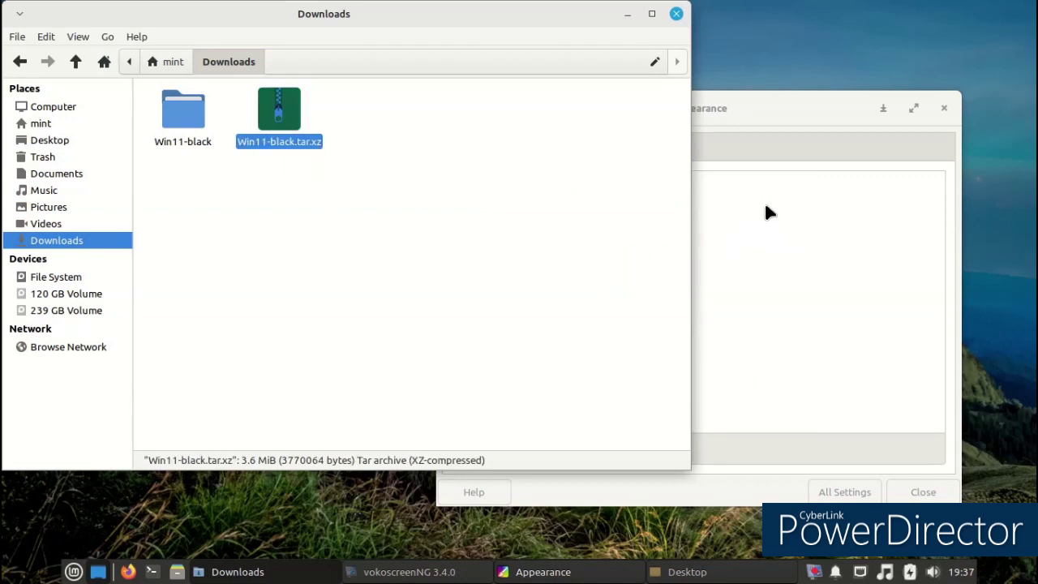
left_click(676, 13)
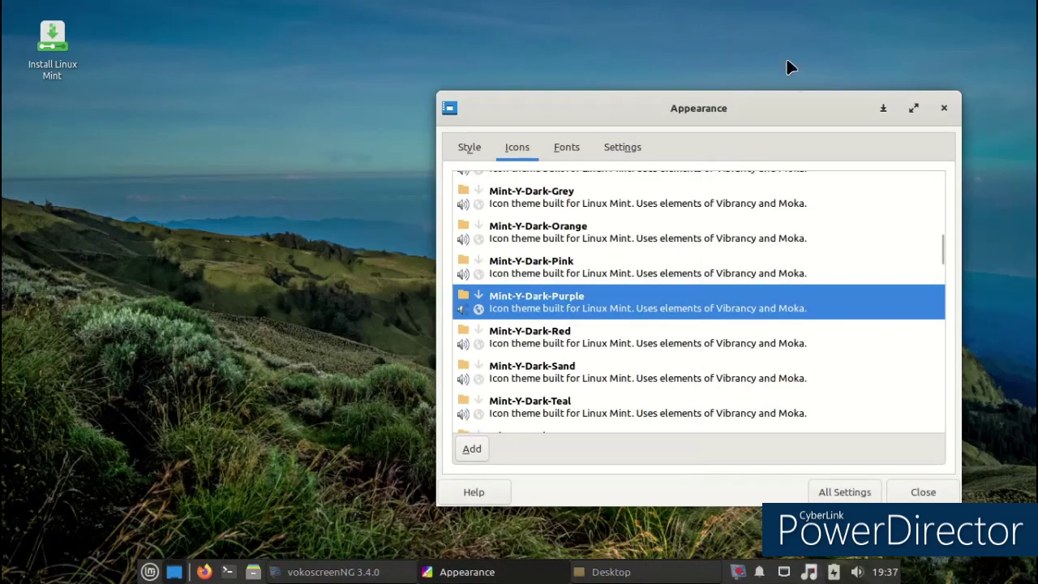
left_click(939, 105)
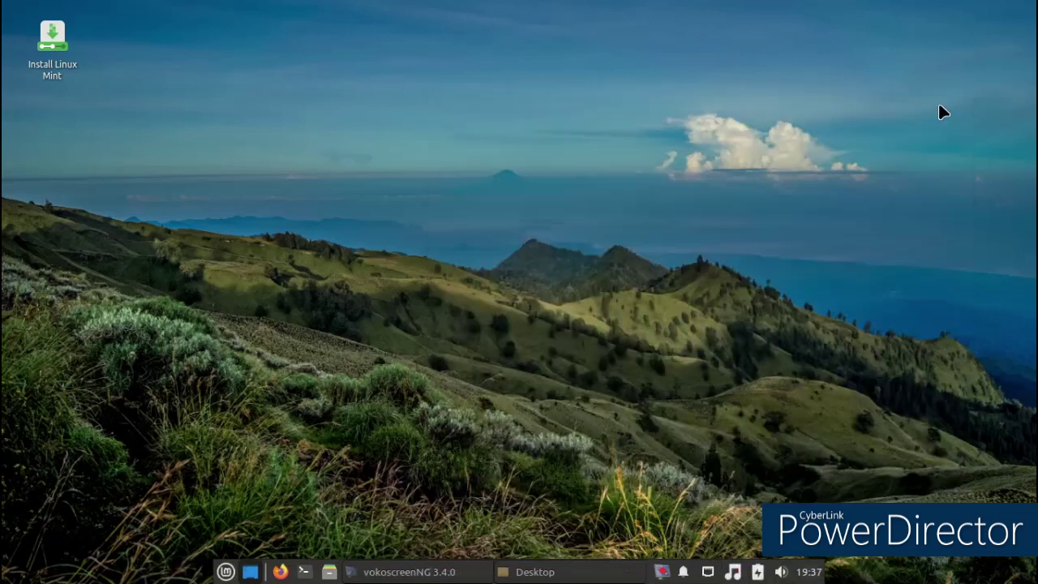
Step: View the Internet category in the applications menu, open the system Settings and move the window toward the desktop's middle
left_click(226, 571)
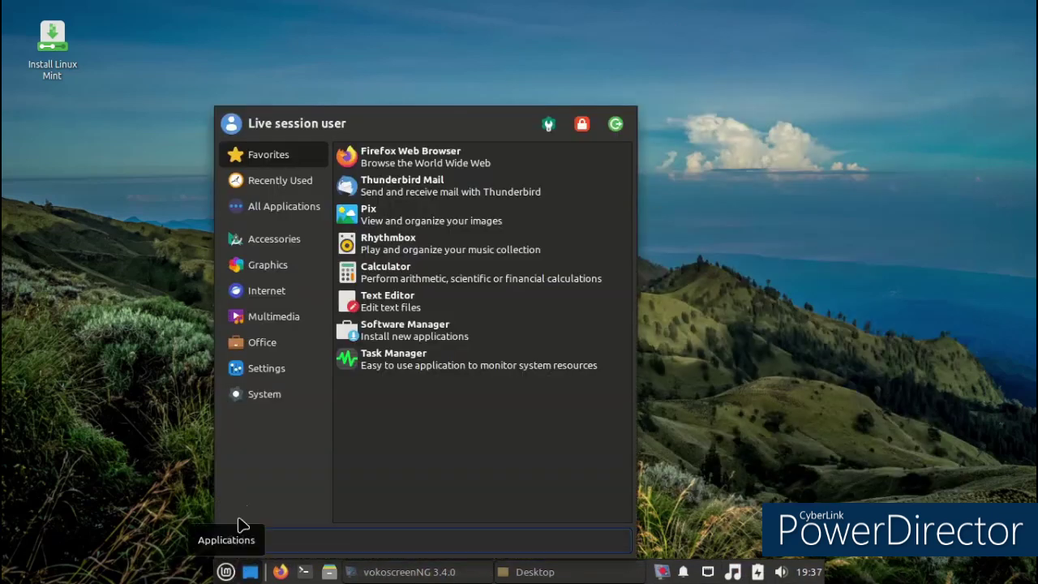
mouse_move(303, 296)
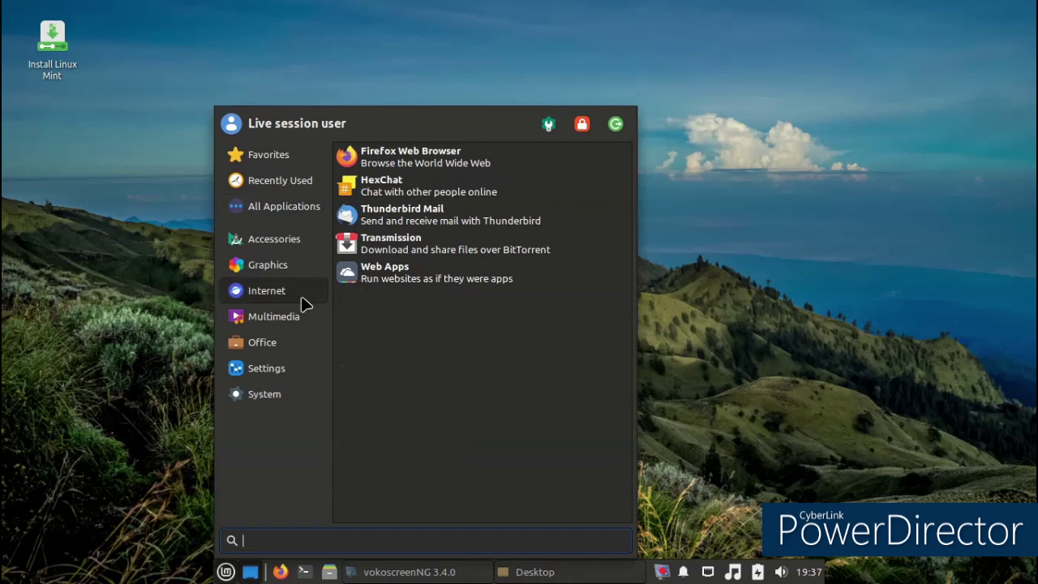
left_click(548, 124)
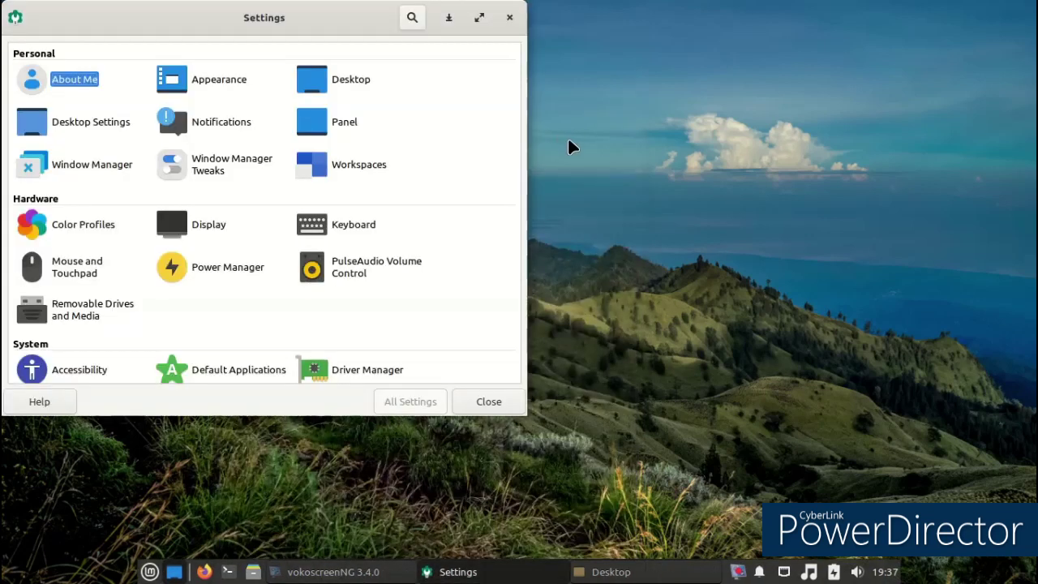
left_click_drag(293, 8, 512, 56)
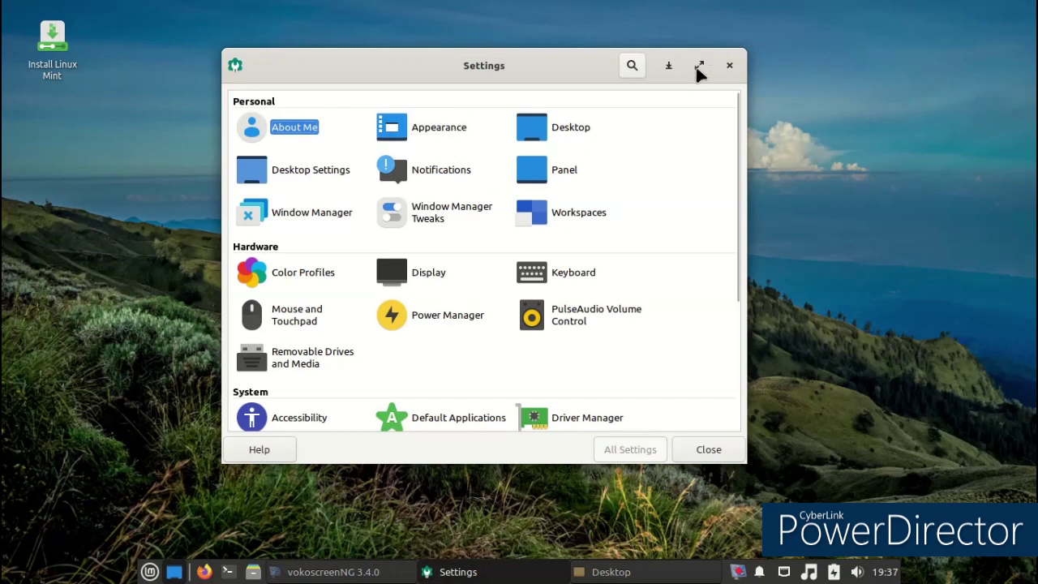
Step: Apply the Win11-black-dark icon theme in the Appearance settings
left_click(439, 127)
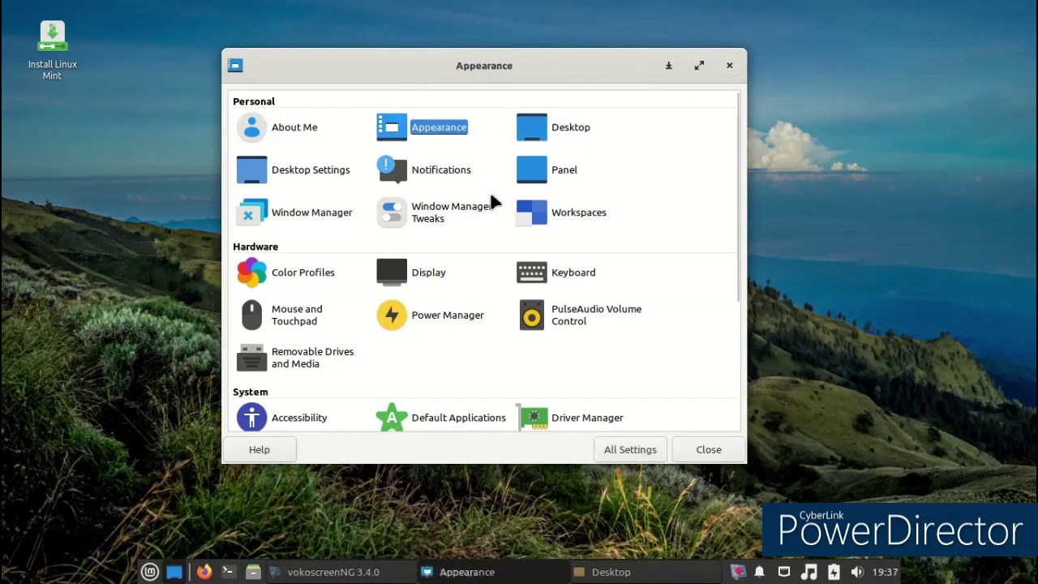
left_click(303, 110)
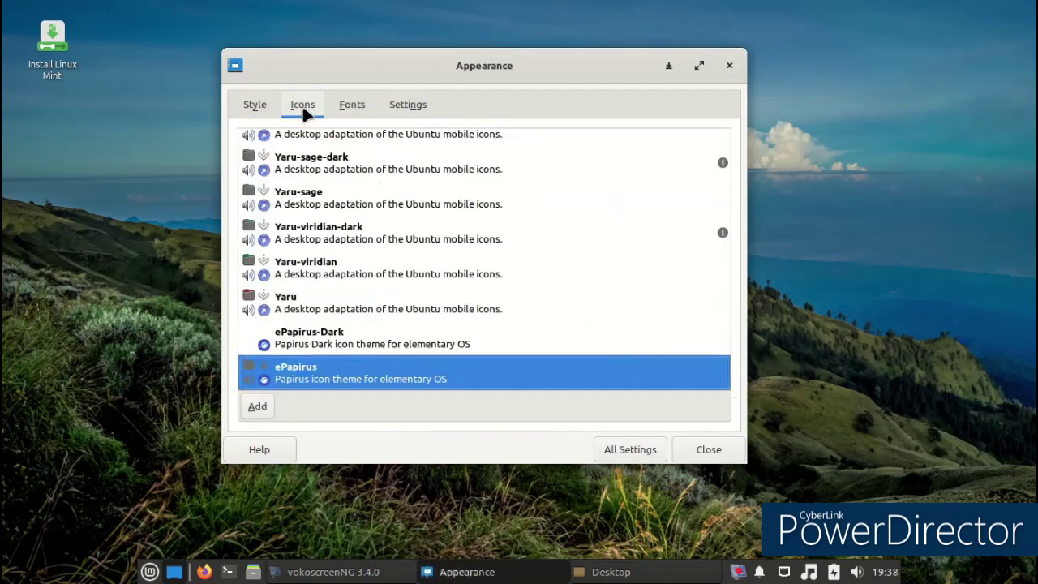
scroll(403, 375, "up", 3)
scroll(403, 375, "up", 10)
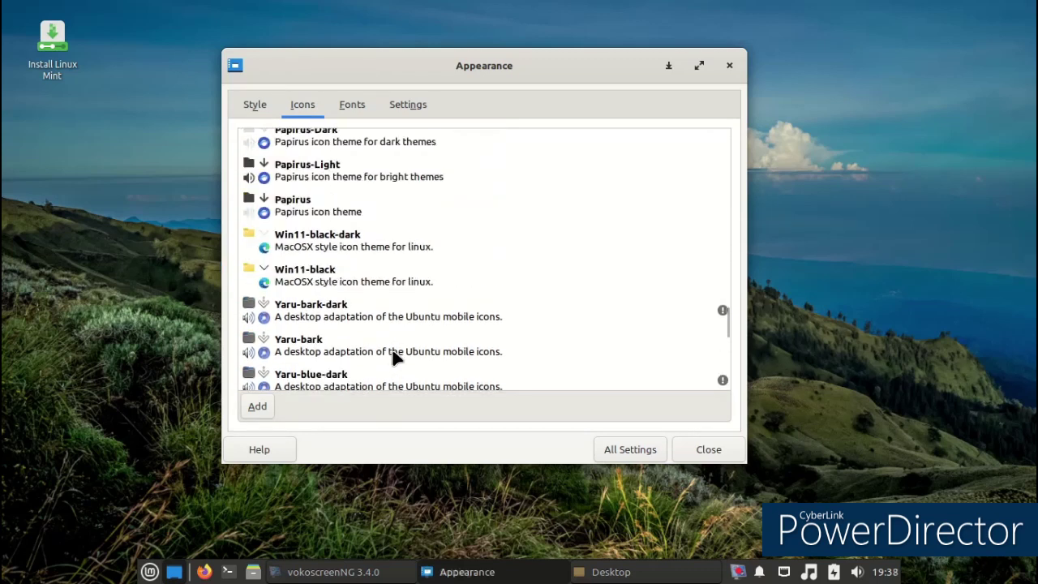
left_click(358, 253)
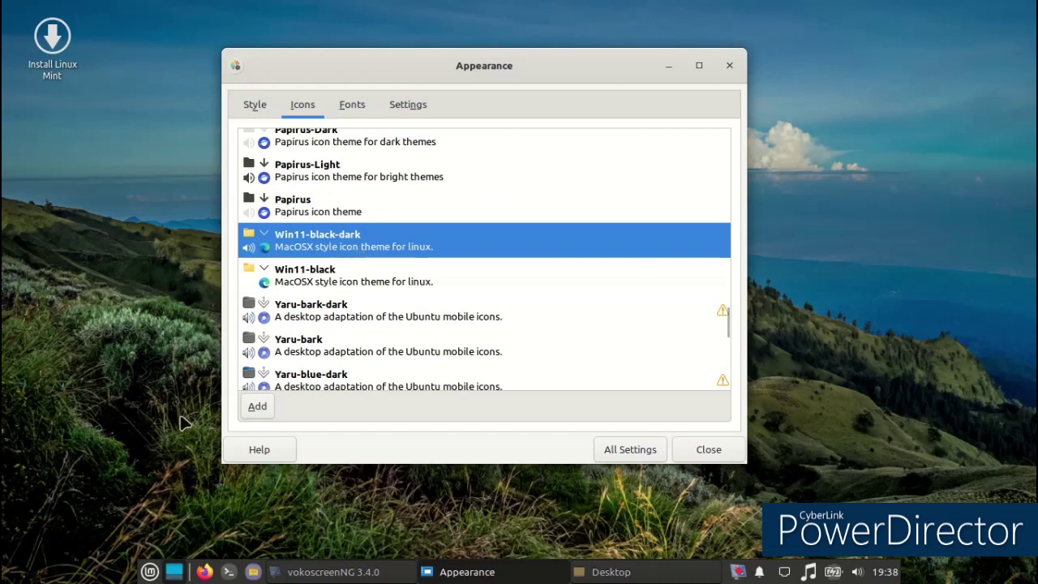
Step: Check the applications menu with the Win11-black-dark icons, dismiss it and close the Appearance settings
left_click(149, 572)
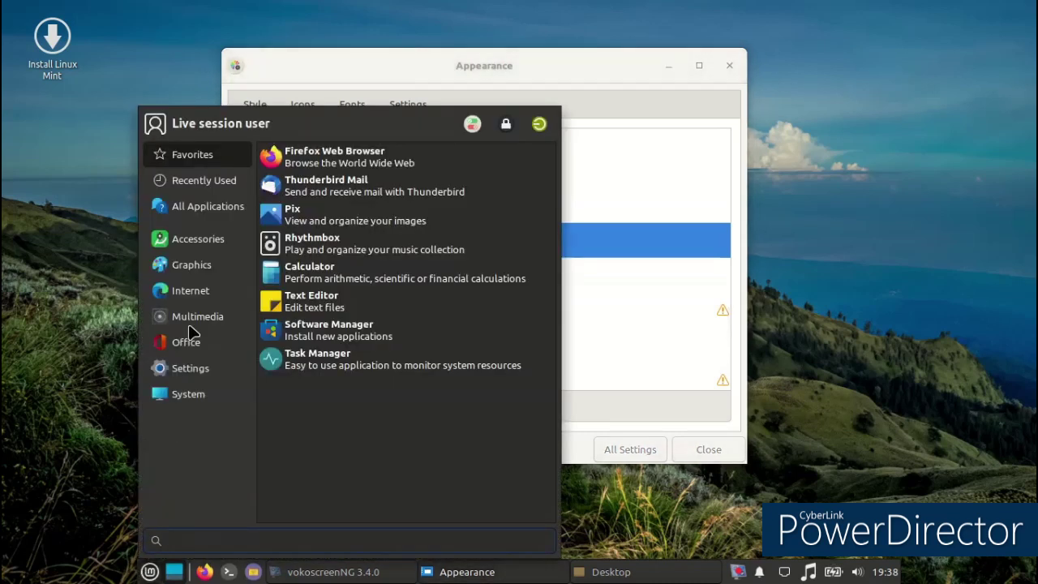
key("Escape")
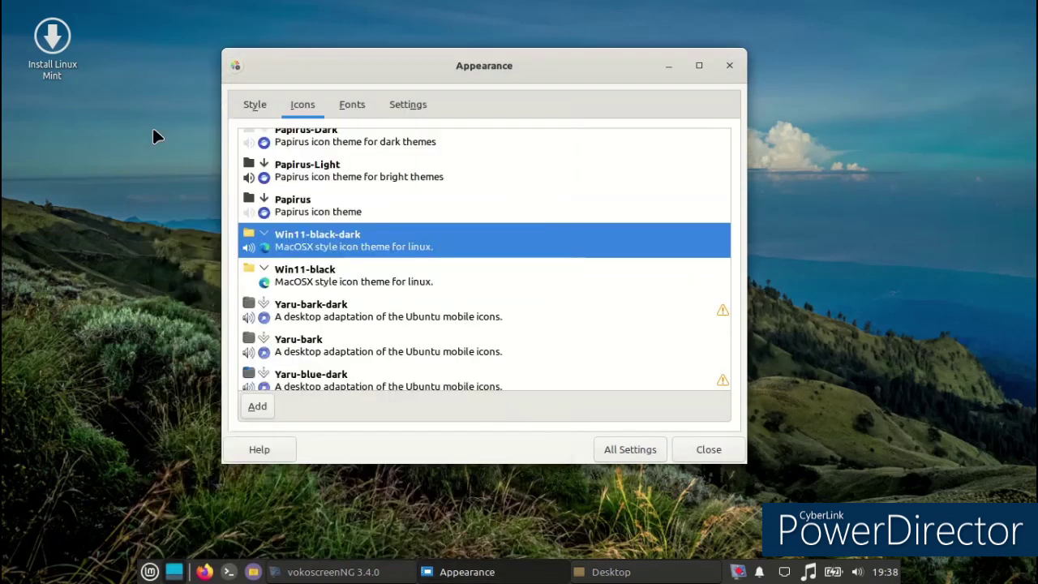
left_click(728, 191)
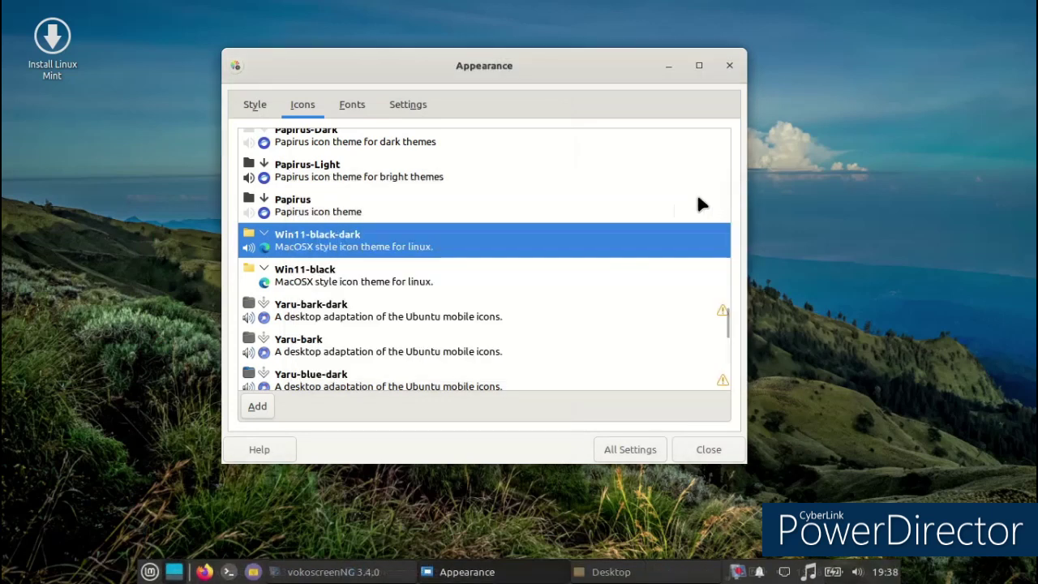
left_click(728, 65)
Step: Open the Whisker Menu properties and bring up the icon selection for the panel button
right_click(232, 574)
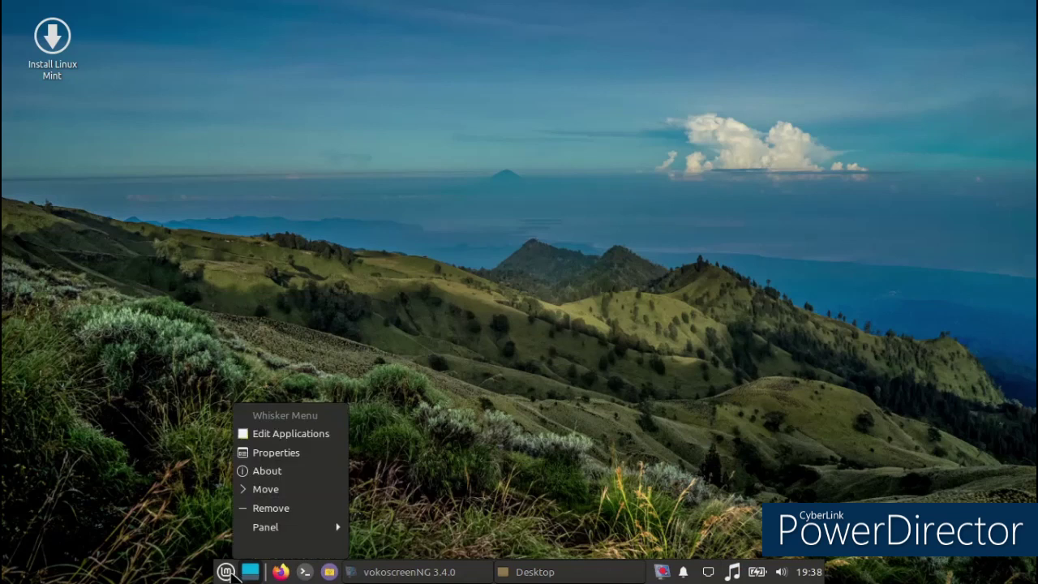
left_click(276, 459)
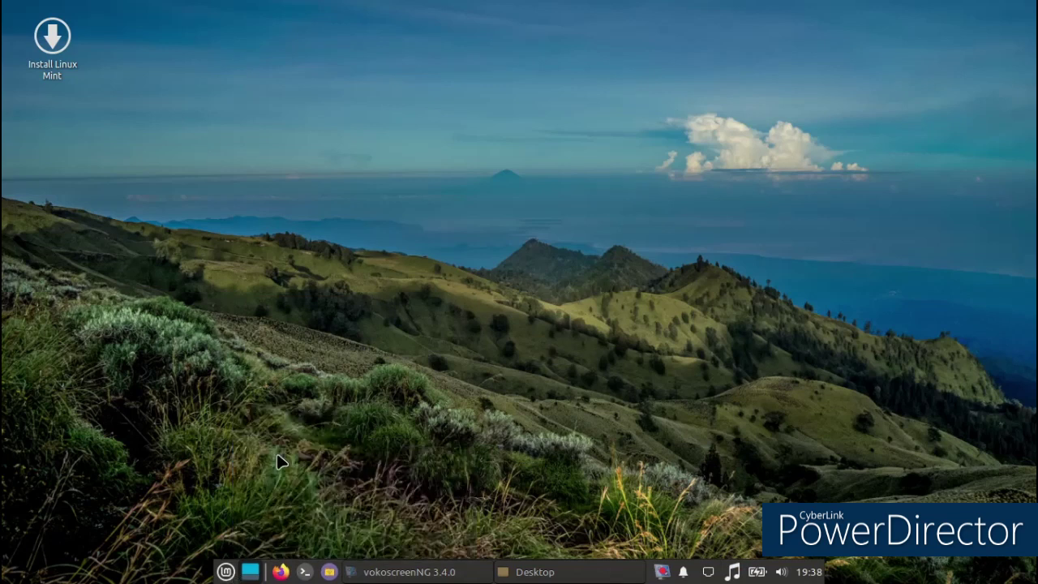
left_click(430, 116)
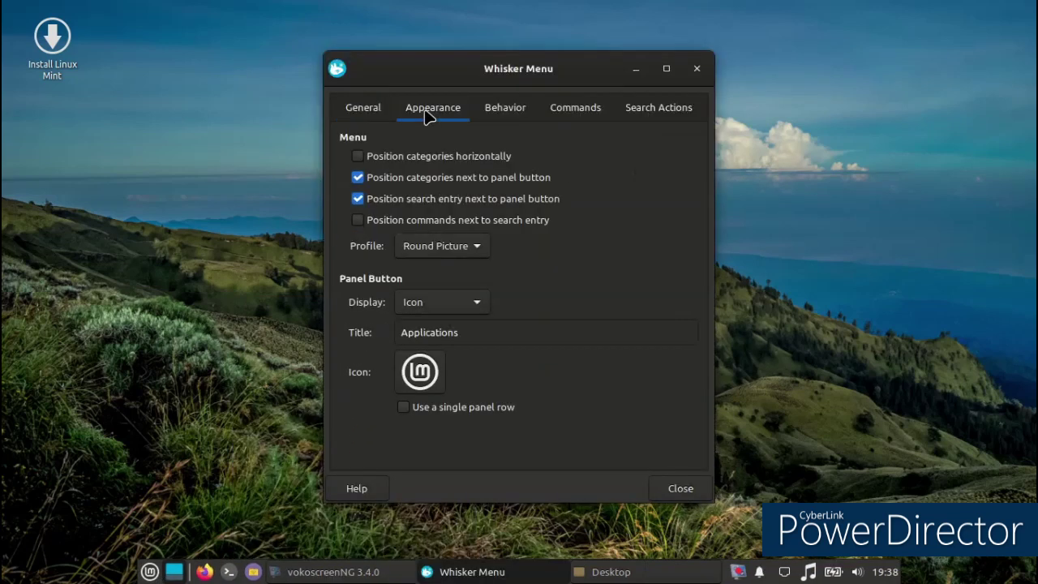
left_click(405, 385)
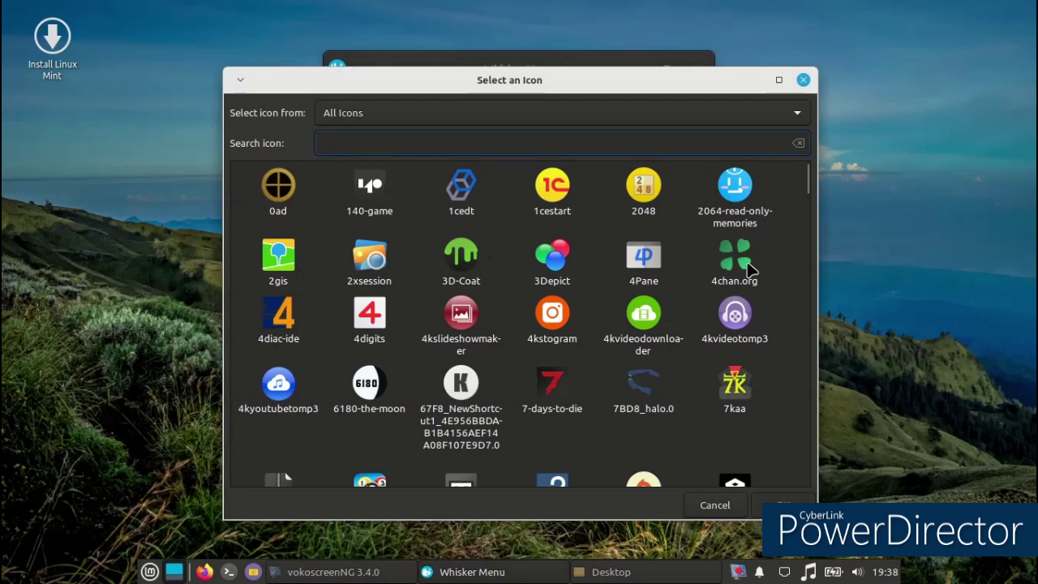
Step: Look through the available panel button icons, search them for "wiondows" and clear the search
scroll(742, 276, "down", 3)
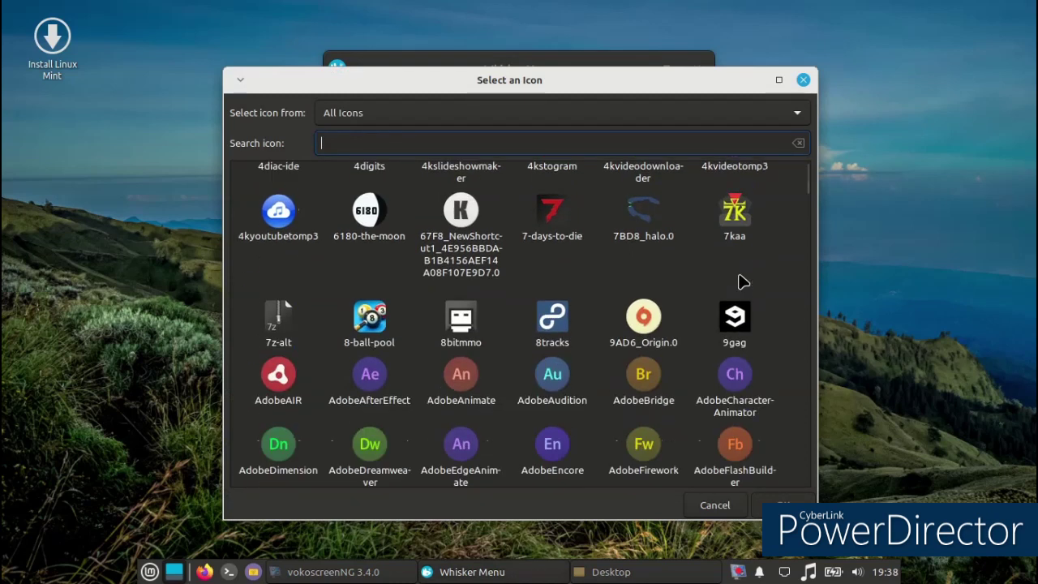
scroll(742, 282, "up", 1)
scroll(742, 280, "down", 3)
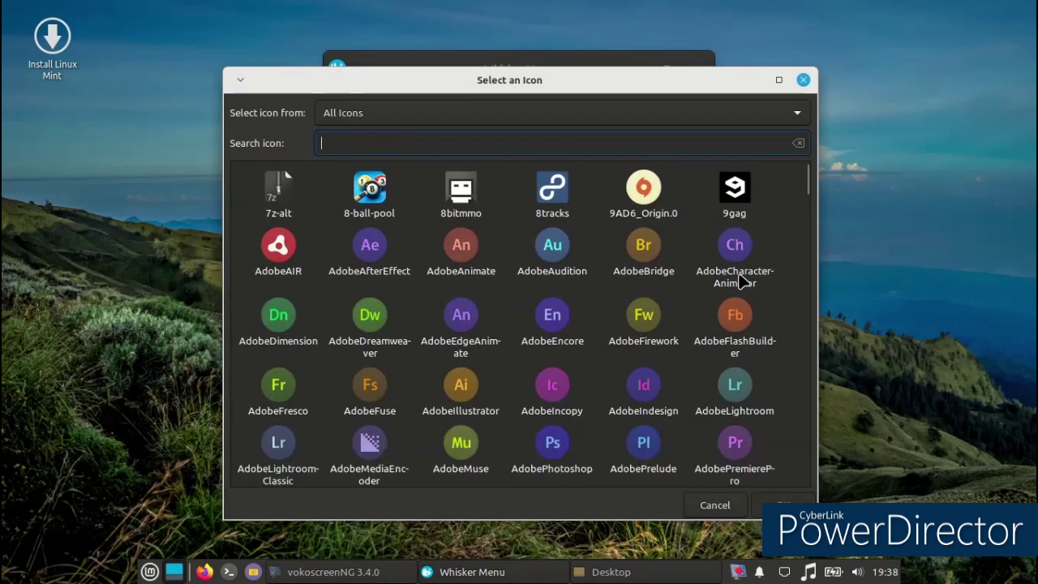
scroll(738, 280, "down", 3)
scroll(734, 283, "up", 6)
scroll(734, 291, "up", 3)
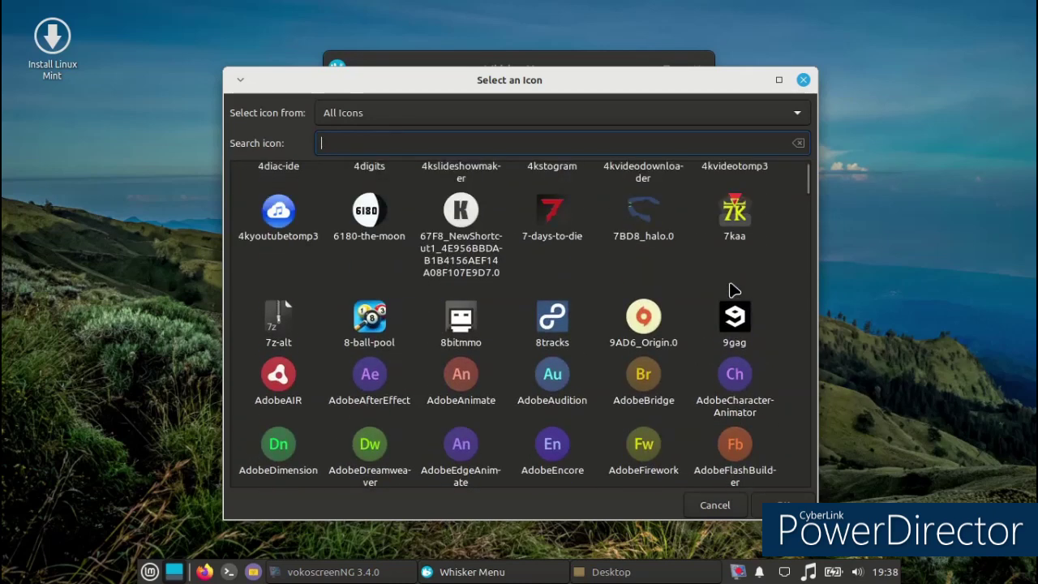
type("wiondows")
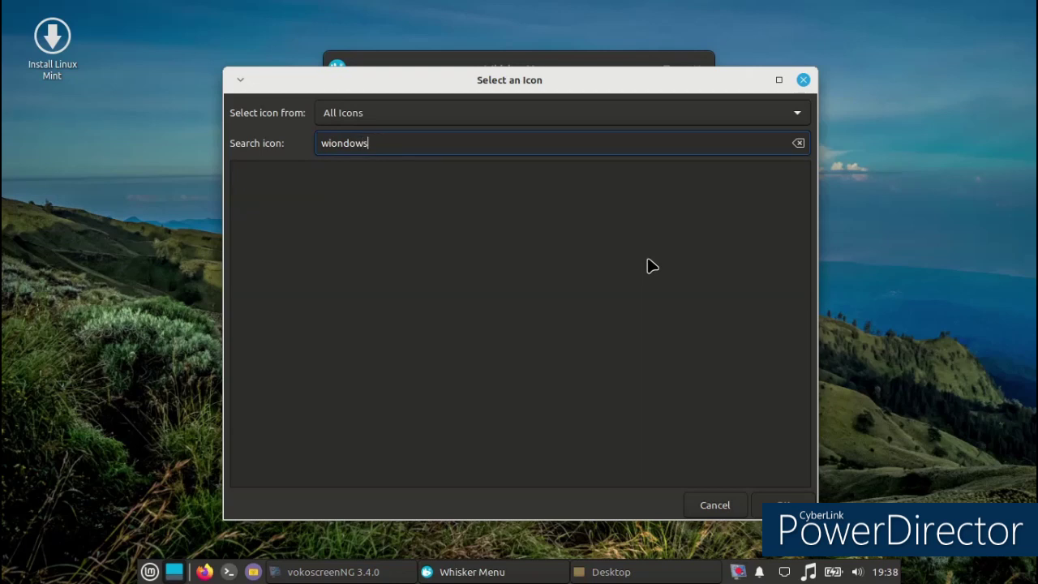
key("BackSpace")
key("BackSpace")
key("BackSpace")
key("BackSpace")
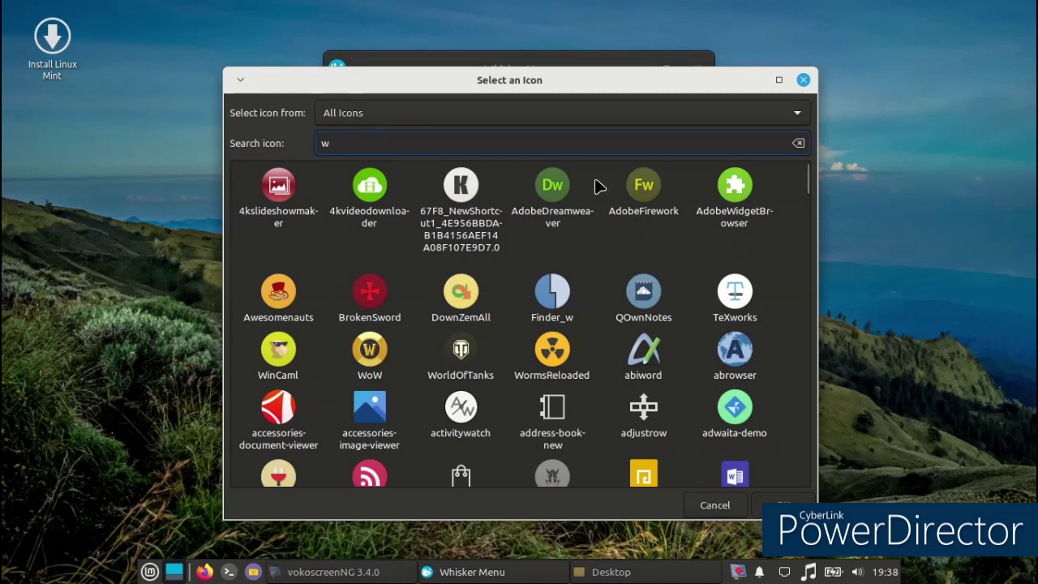
key("BackSpace")
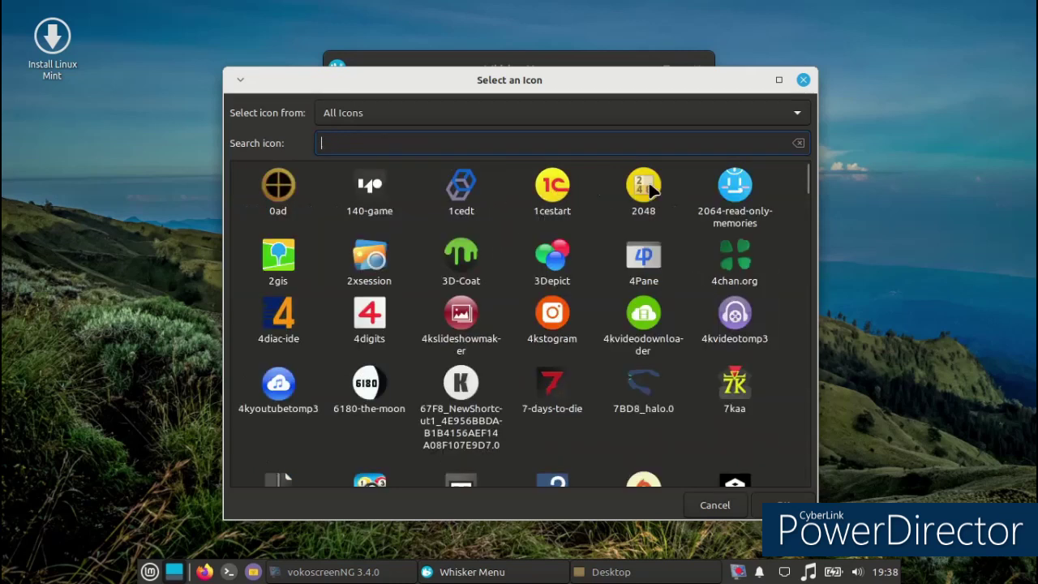
Step: Set the AdobeAudition icon as the Whisker Menu's panel button icon and close the menu properties
left_click(722, 188)
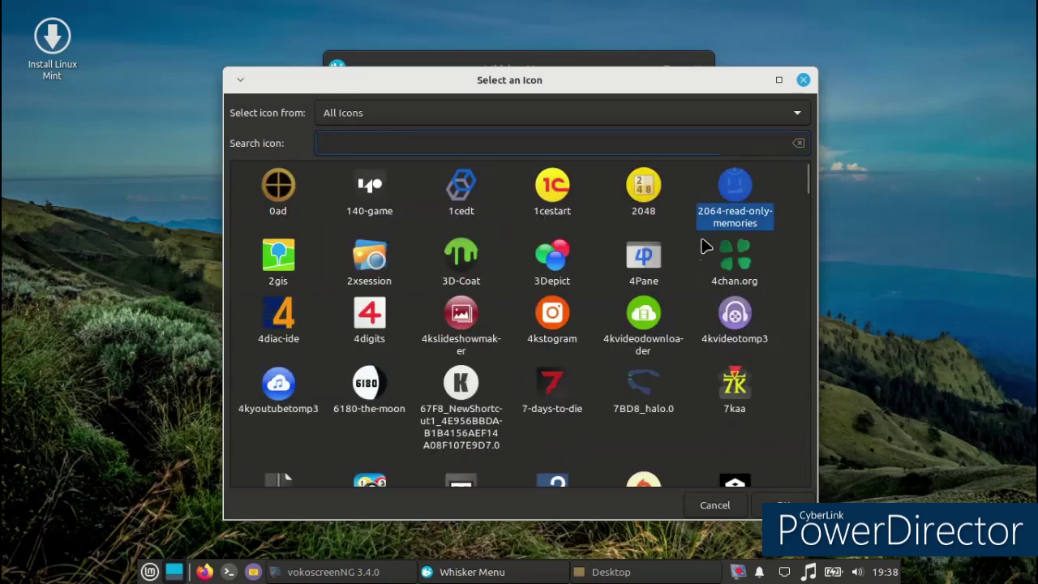
scroll(702, 442, "down", 3)
scroll(696, 420, "down", 2)
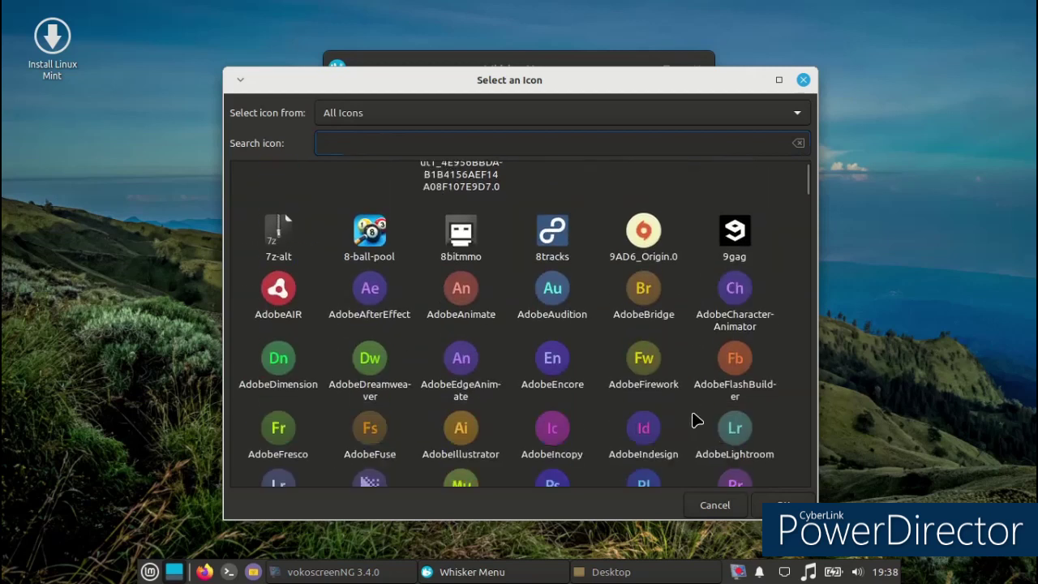
left_click(565, 307)
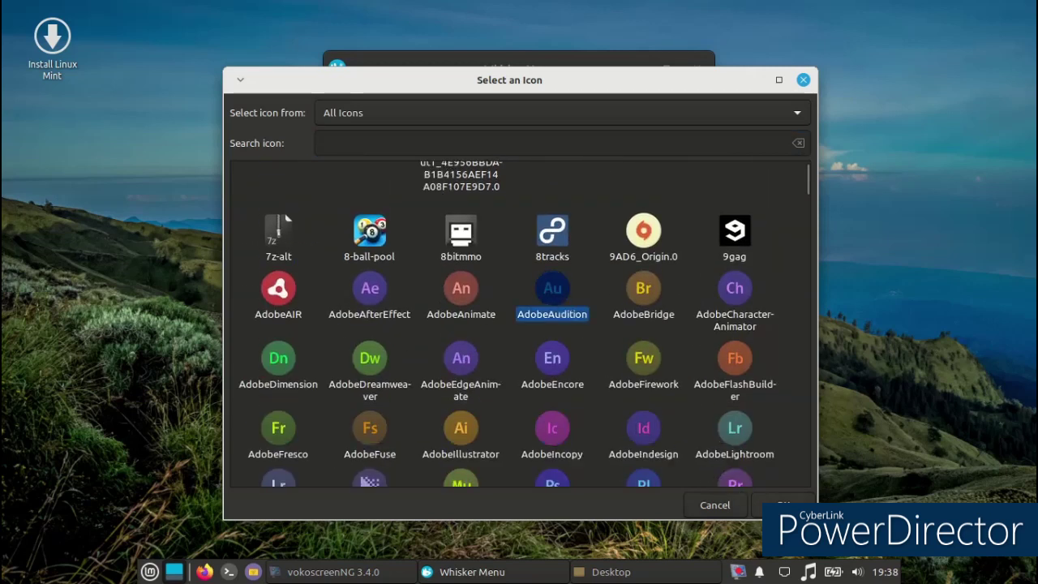
left_click(758, 507)
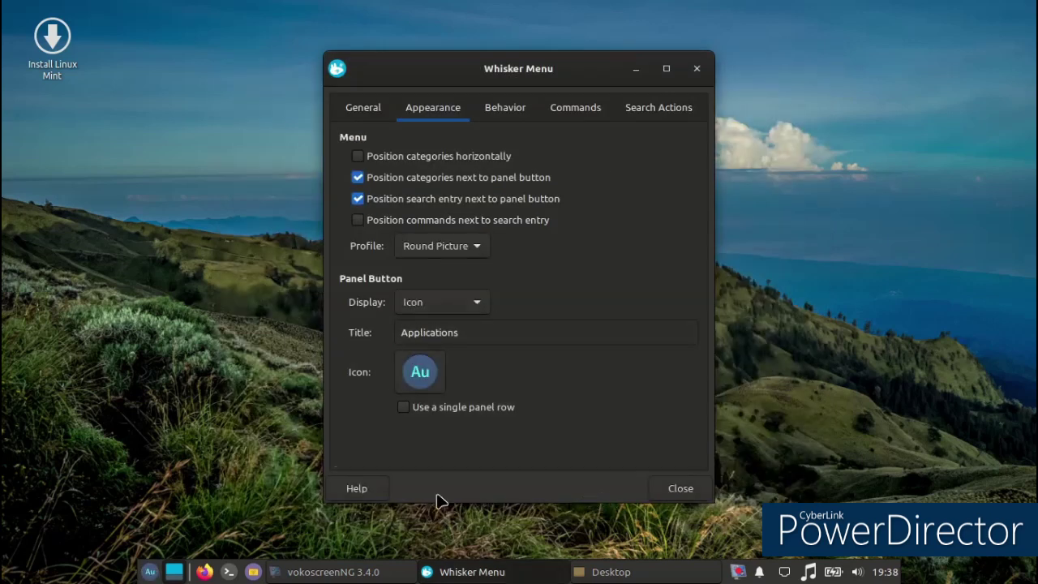
left_click(699, 69)
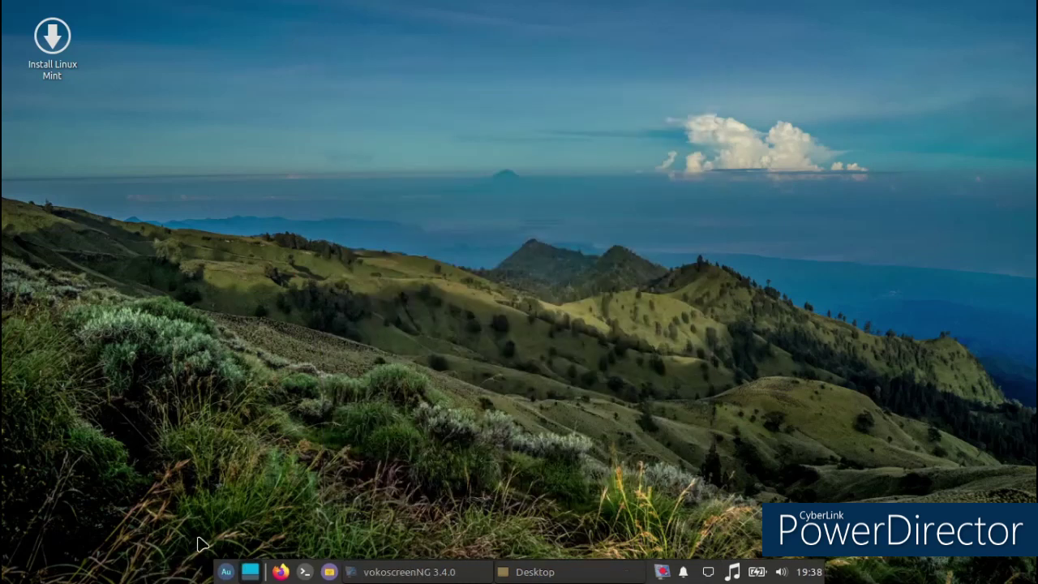
Step: Show the Internet category in the applications menu, shrink the menu in width and height, and dismiss it
key("super")
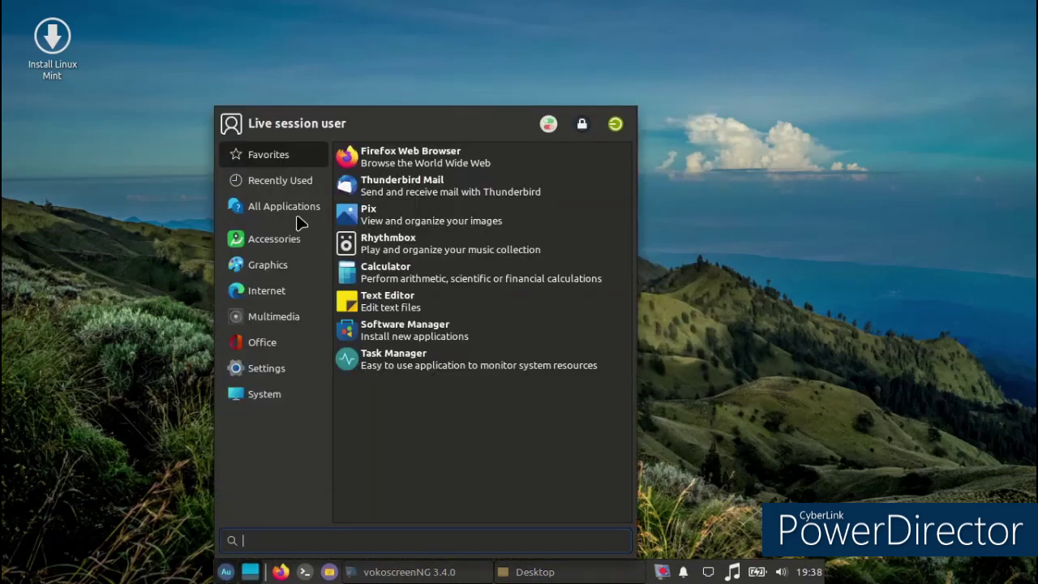
left_click(312, 293)
left_click_drag(654, 106, 576, 243)
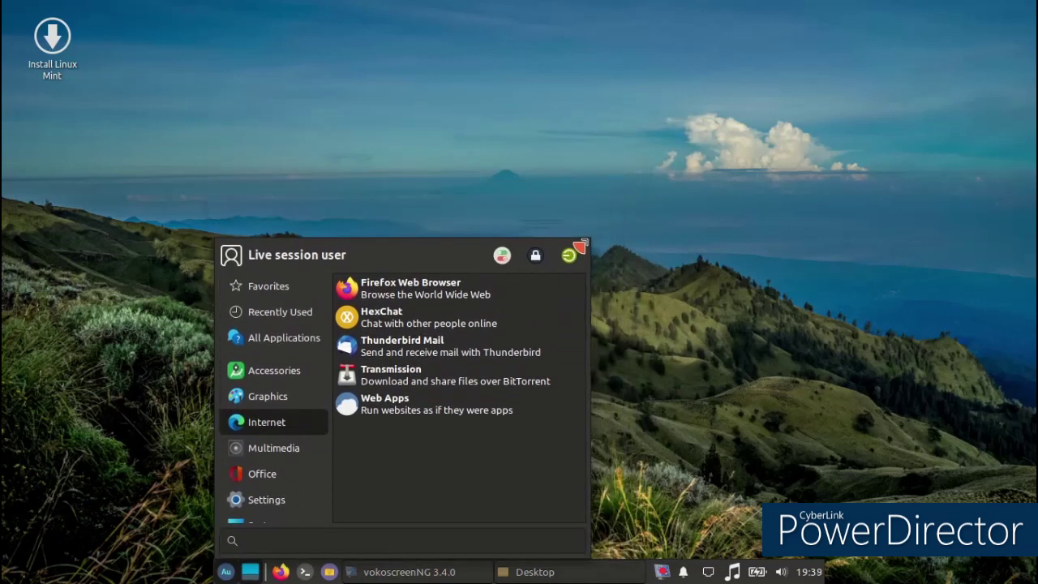
left_click(125, 389)
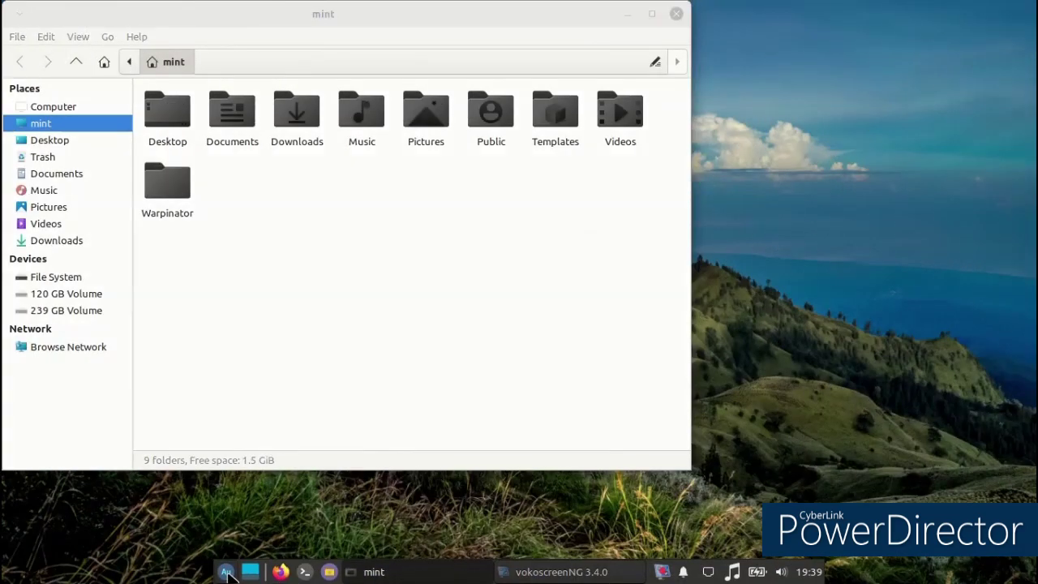
Step: View the All Applications list in the resized applications menu over the home folder window and dismiss the menu
left_click(227, 572)
left_click(280, 338)
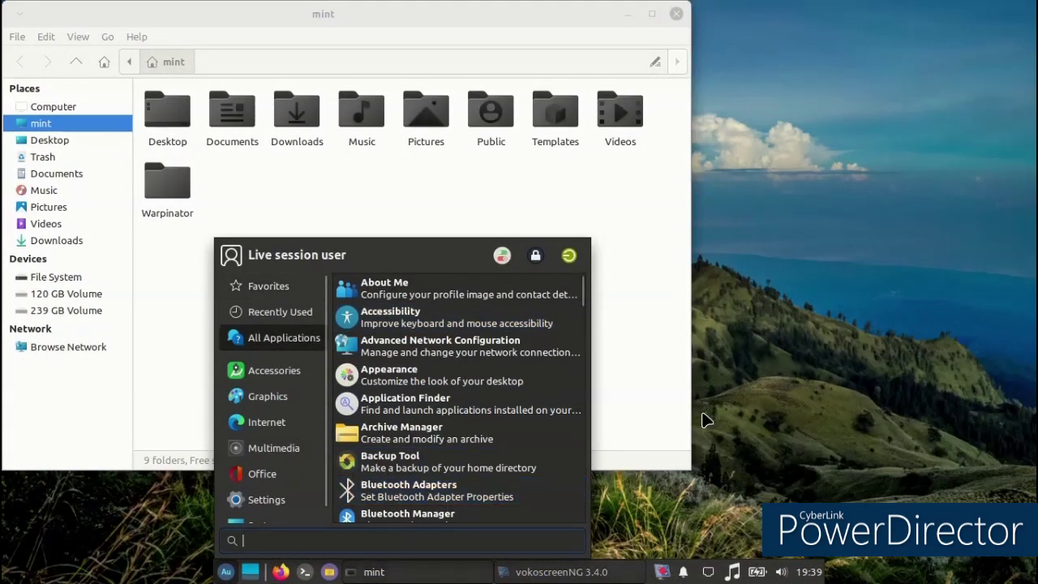
left_click(746, 318)
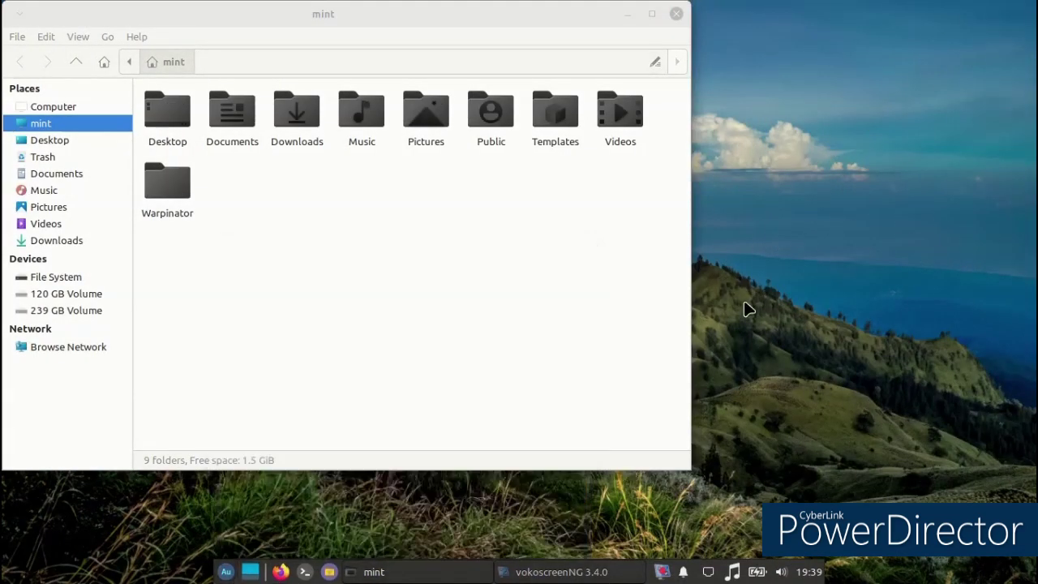
Step: Move the home folder window toward the desktop's middle, view the Desktop, Trash, Music and Pictures locations, and close the window
left_click(688, 474)
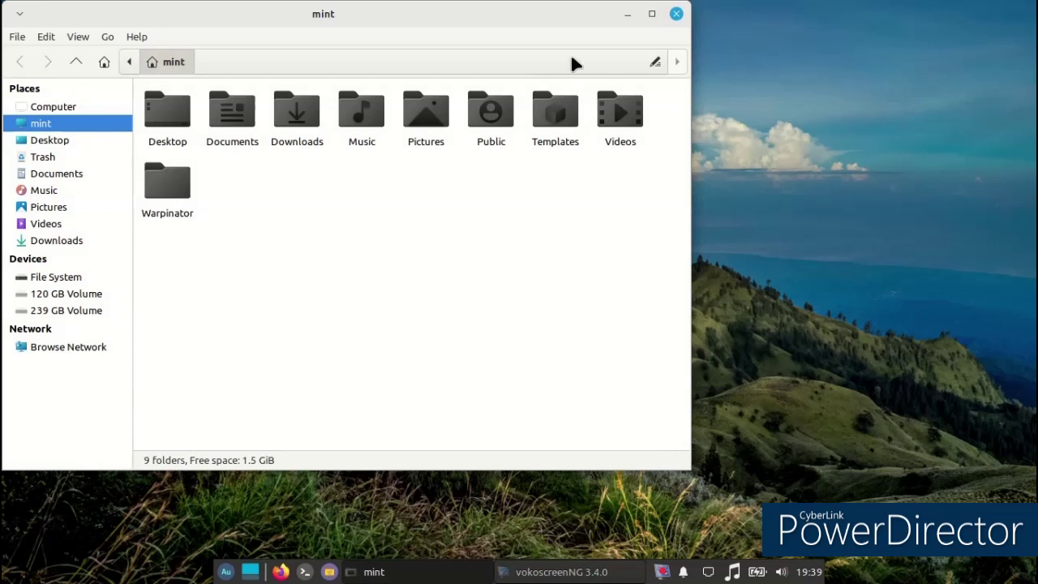
left_click_drag(545, 18, 731, 80)
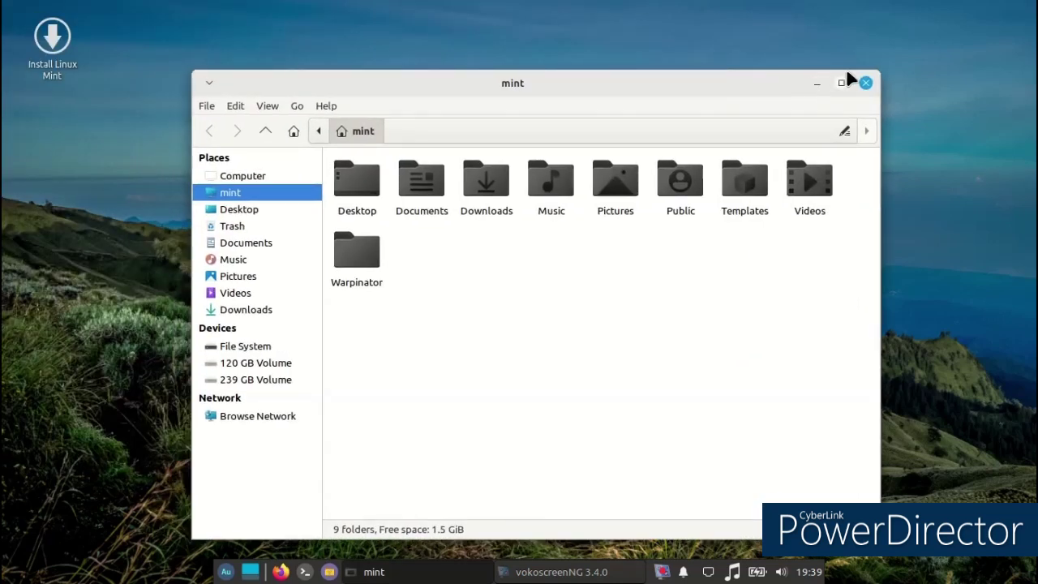
left_click(268, 209)
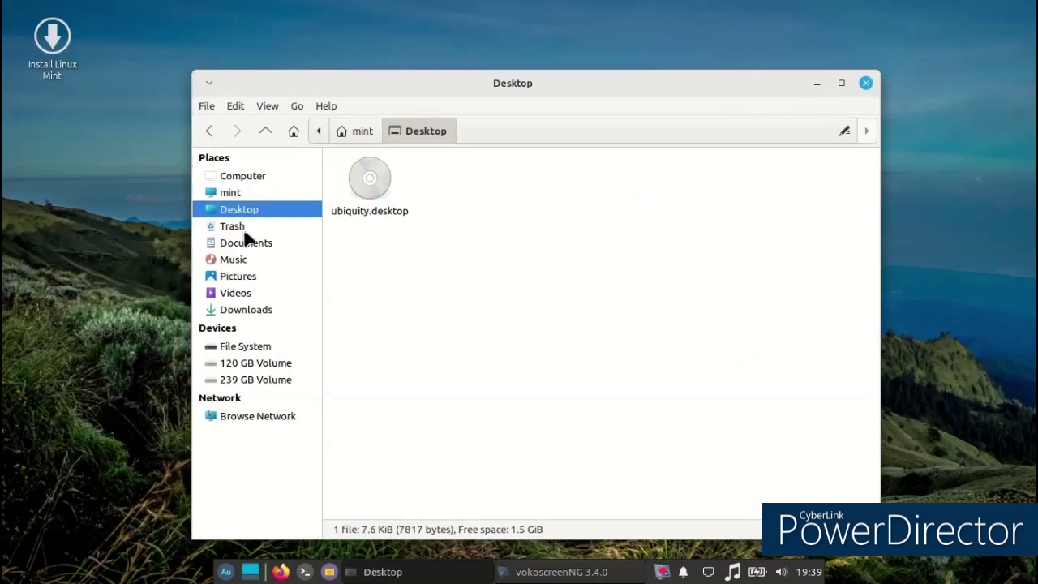
left_click(244, 227)
left_click(242, 259)
left_click(236, 280)
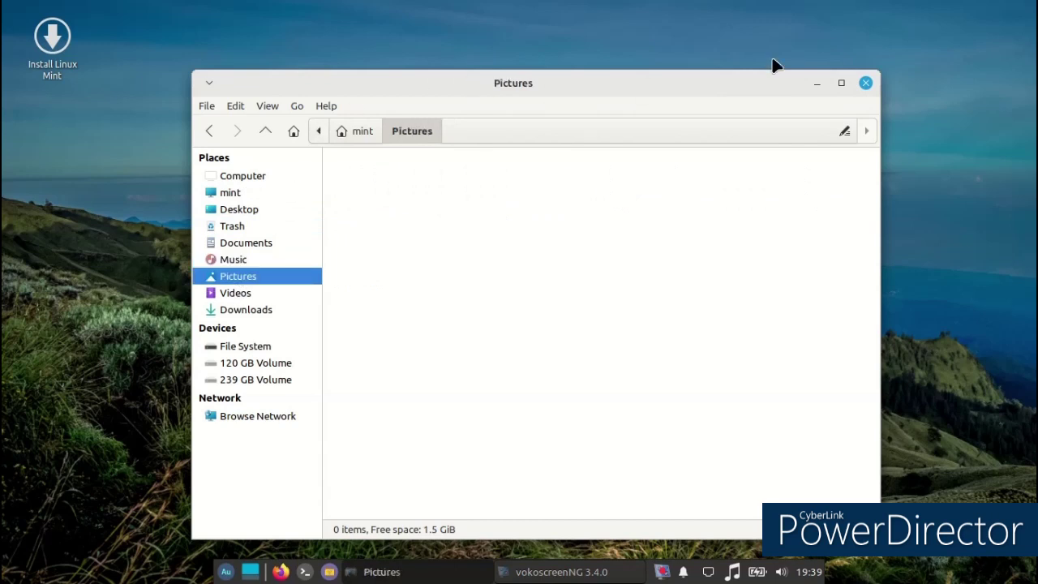
left_click(865, 83)
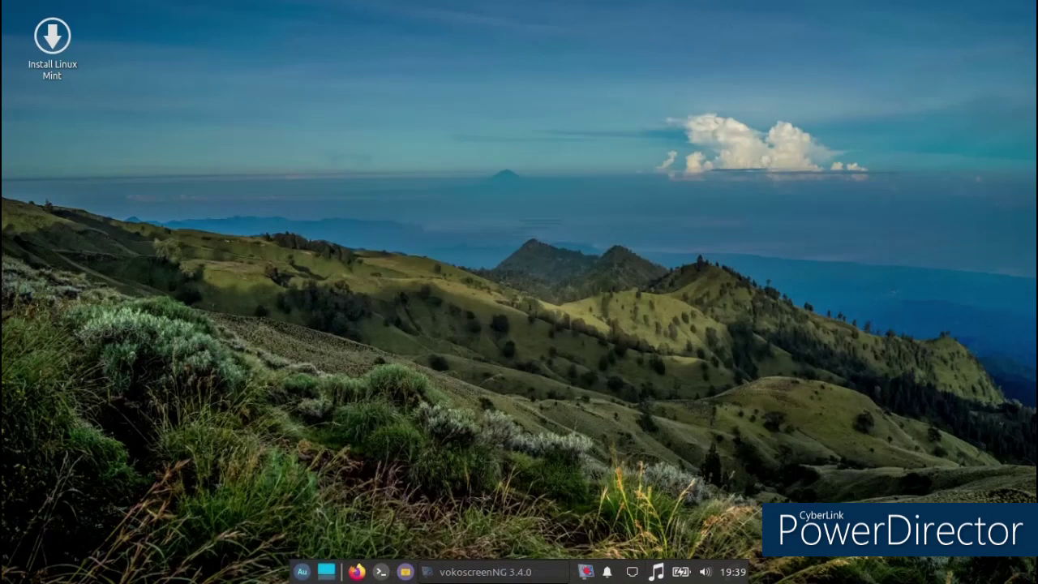
Step: Open Firefox and search the web for "windows 11 walpepares"
left_click(357, 573)
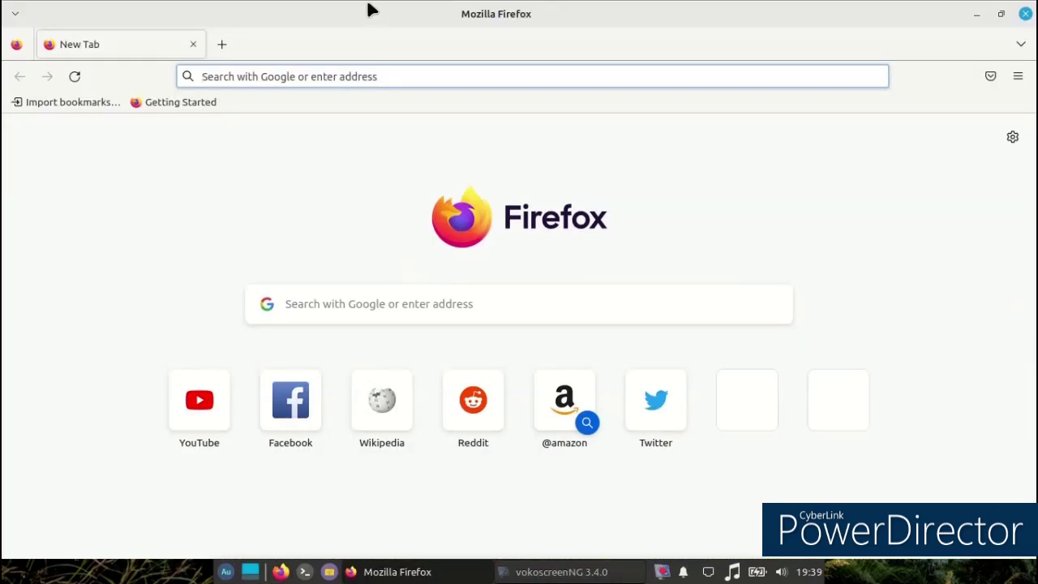
type("windows ")
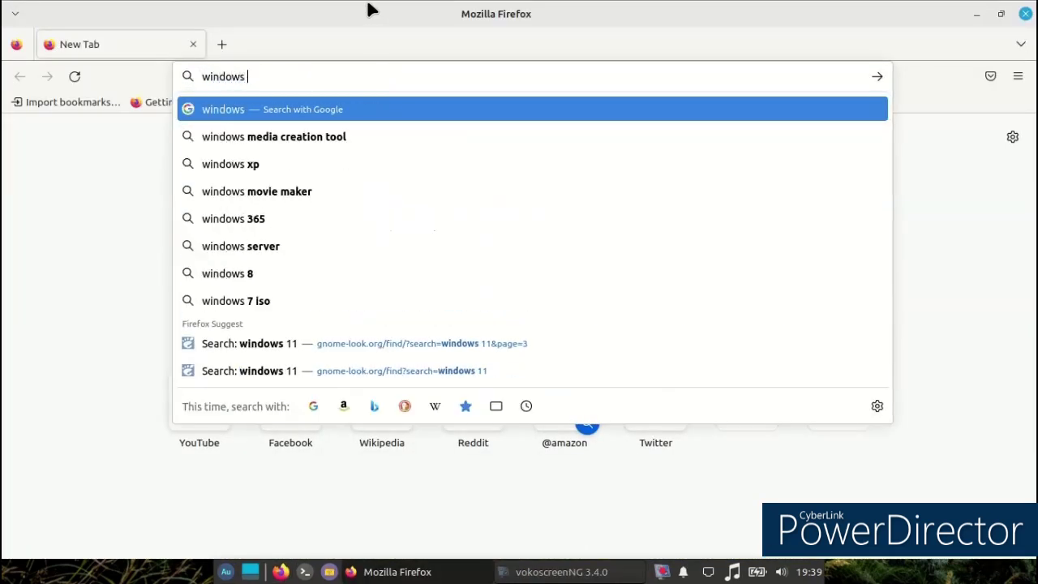
type("11  wal")
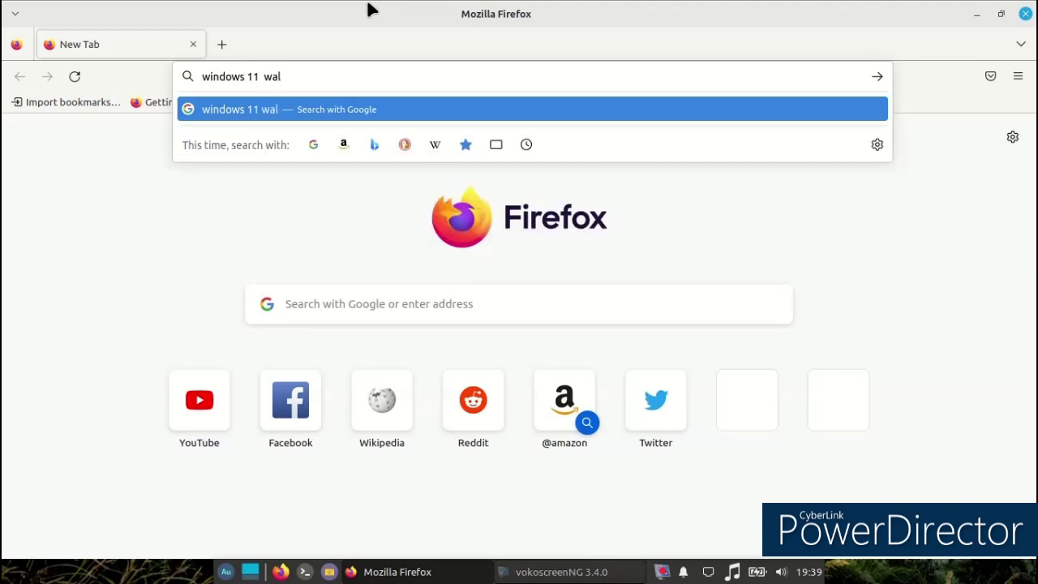
type("pepares")
key("Return")
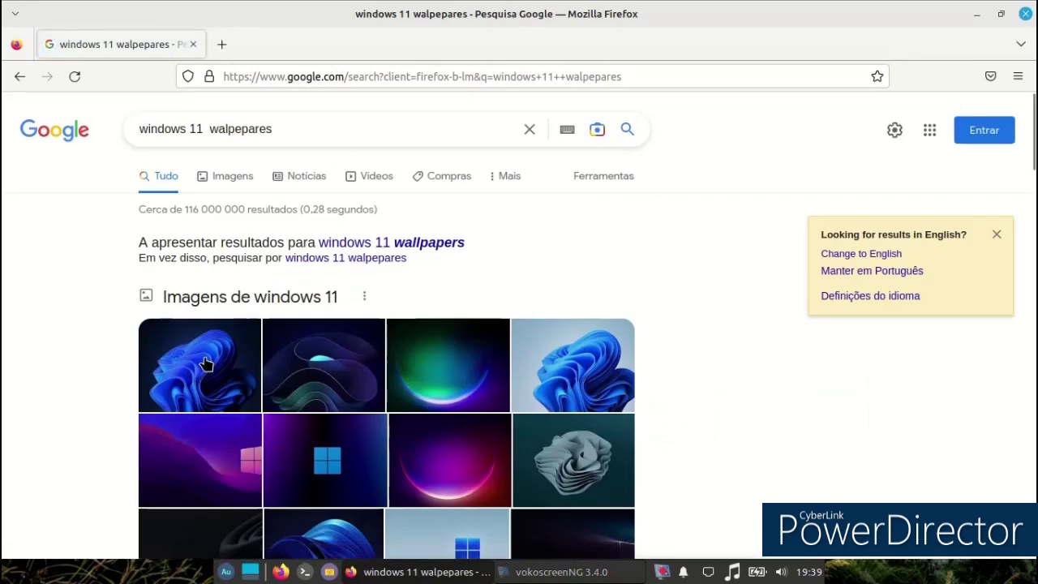
Step: Save the first result's dark blue Windows 11 wallpaper image to the Downloads folder and close Firefox
left_click(205, 363)
right_click(827, 247)
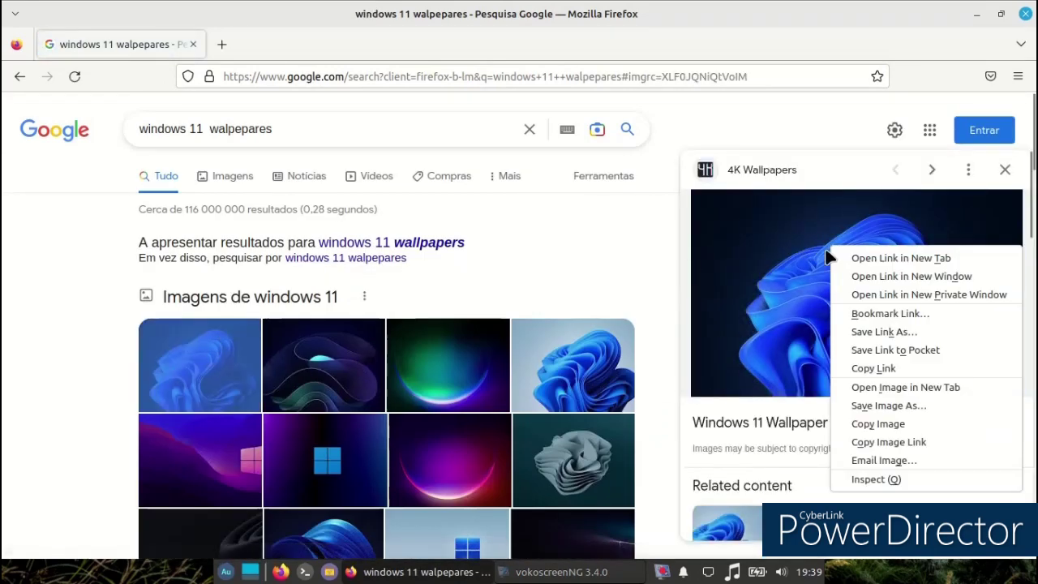
left_click(844, 406)
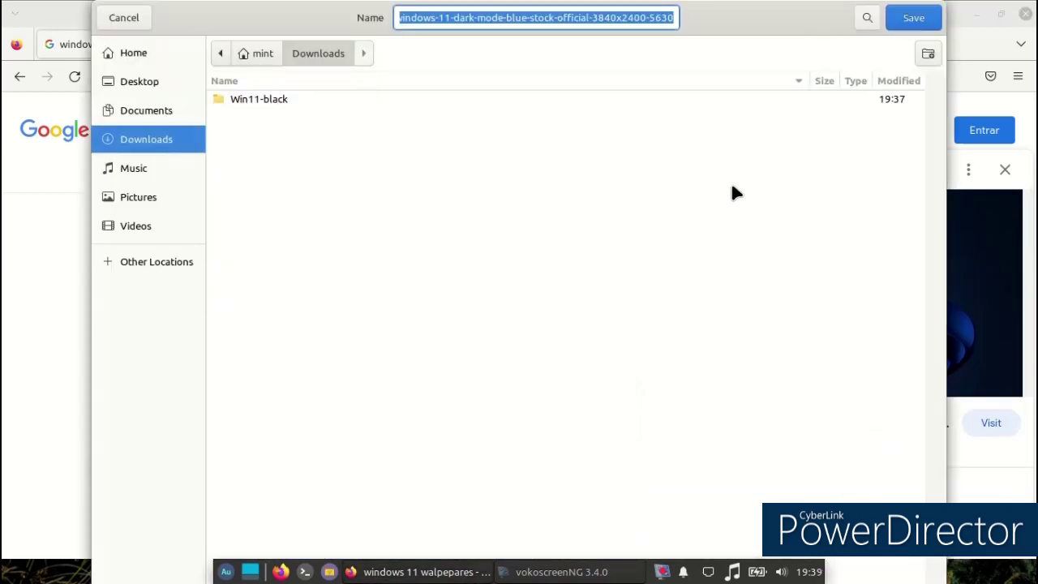
left_click(914, 19)
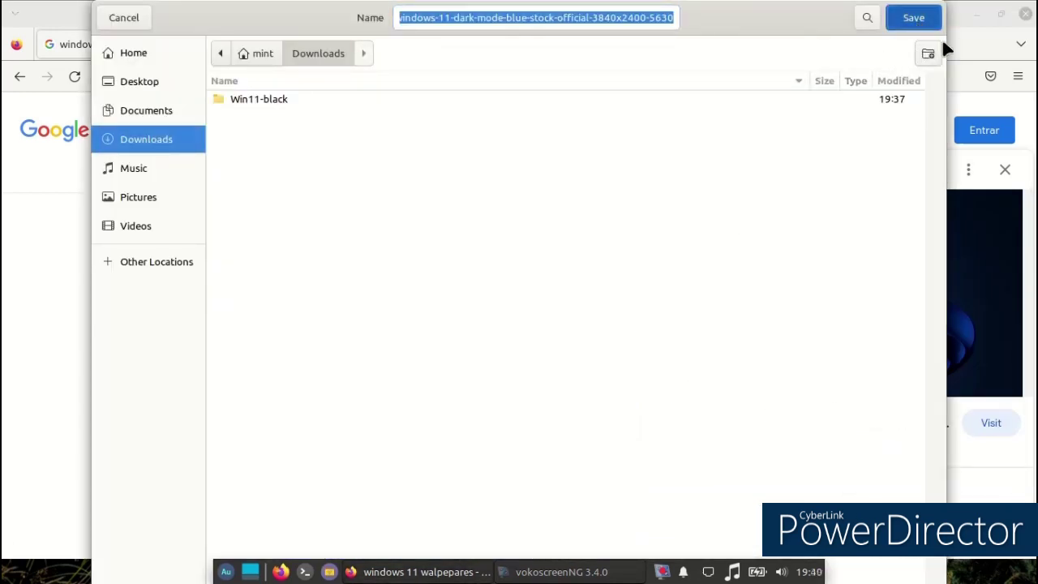
left_click(1024, 14)
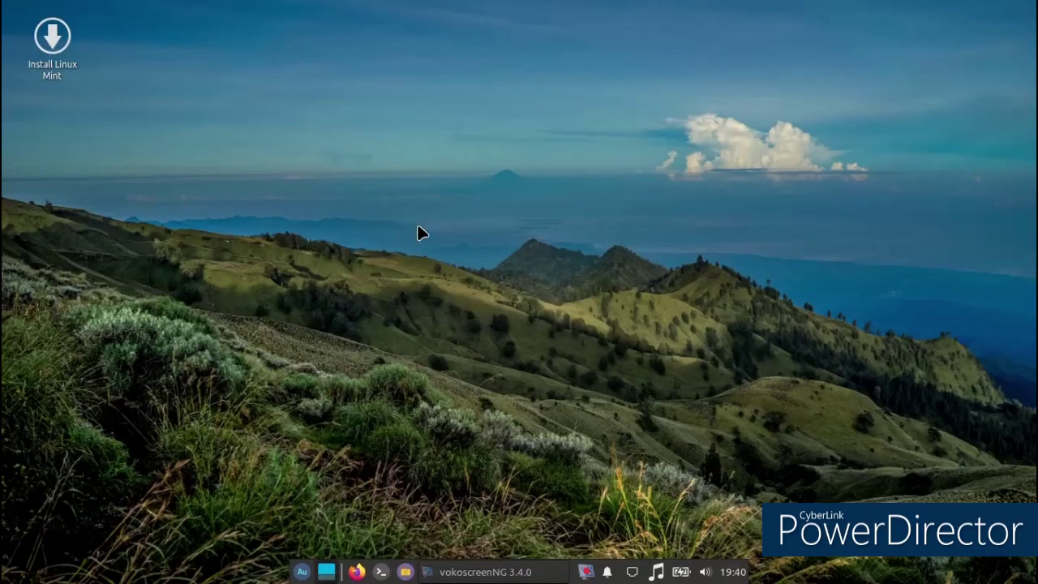
Step: Check the saved Windows 11 wallpaper image and its file actions in the Downloads folder, and close the file manager
left_click(406, 572)
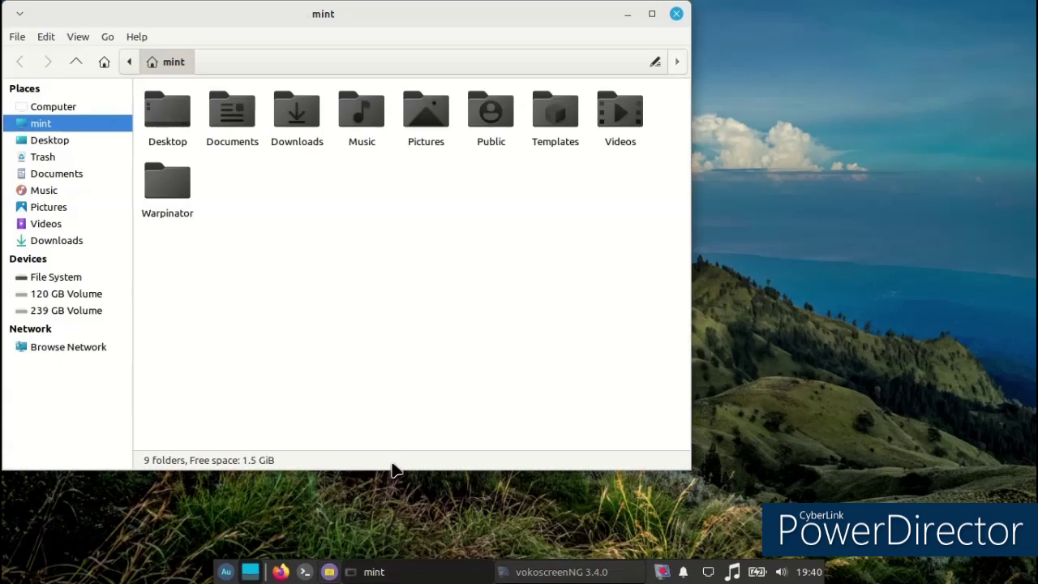
double_click(301, 116)
left_click(308, 191)
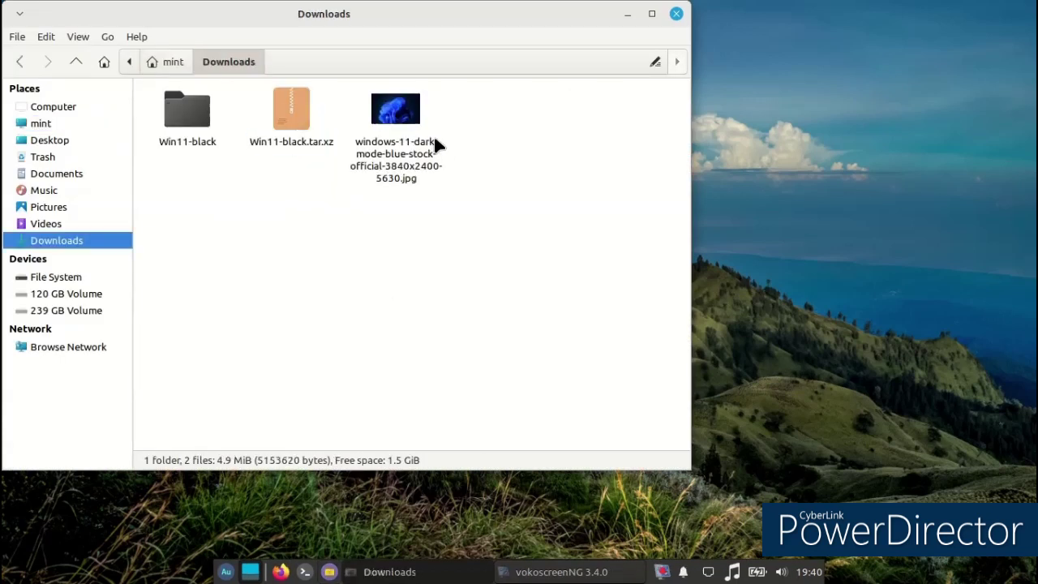
right_click(407, 120)
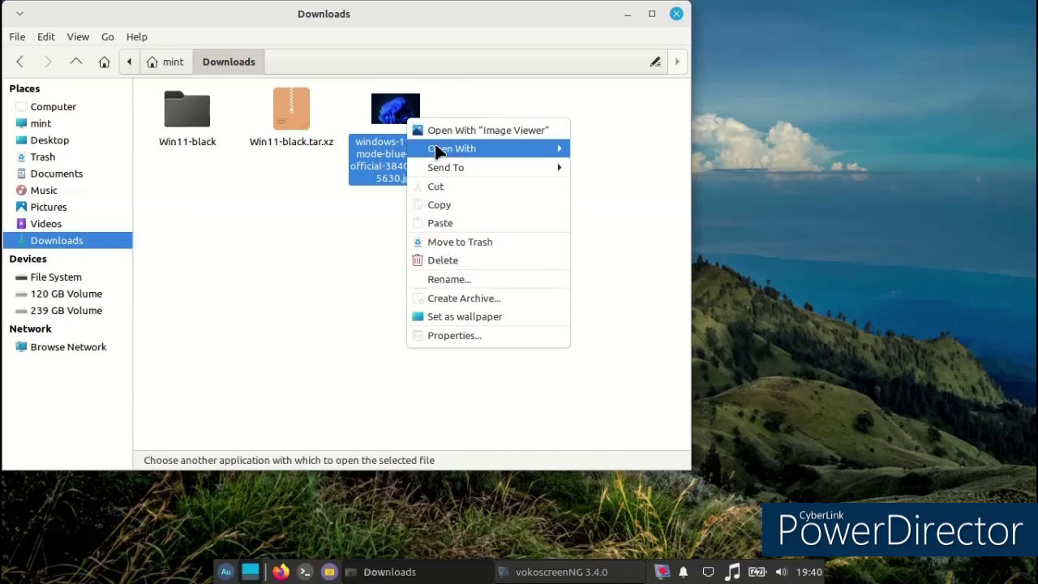
mouse_move(433, 170)
left_click(379, 318)
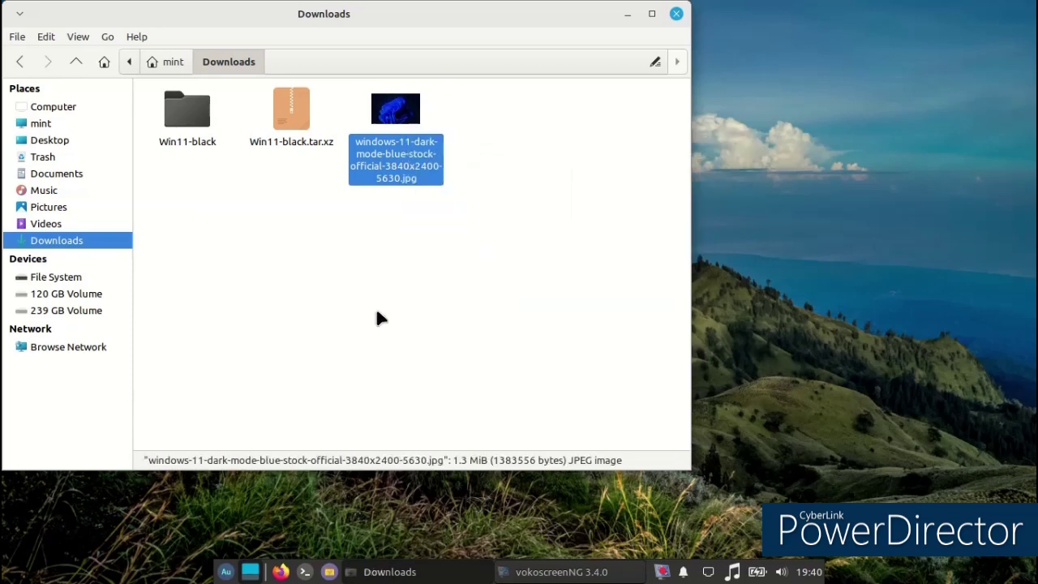
left_click(677, 14)
Step: Open the desktop settings to change the wallpaper
right_click(474, 109)
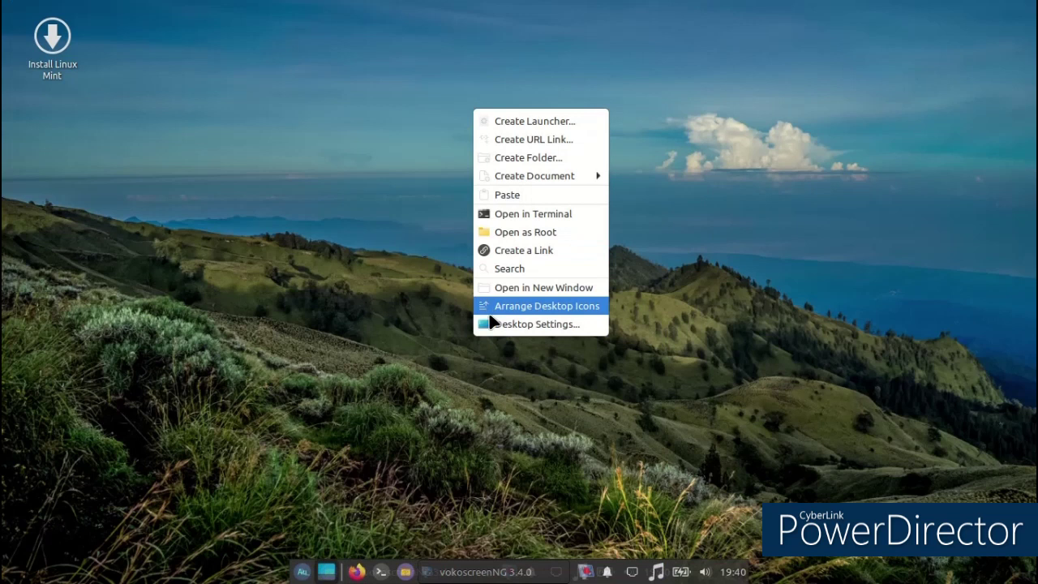
left_click(519, 324)
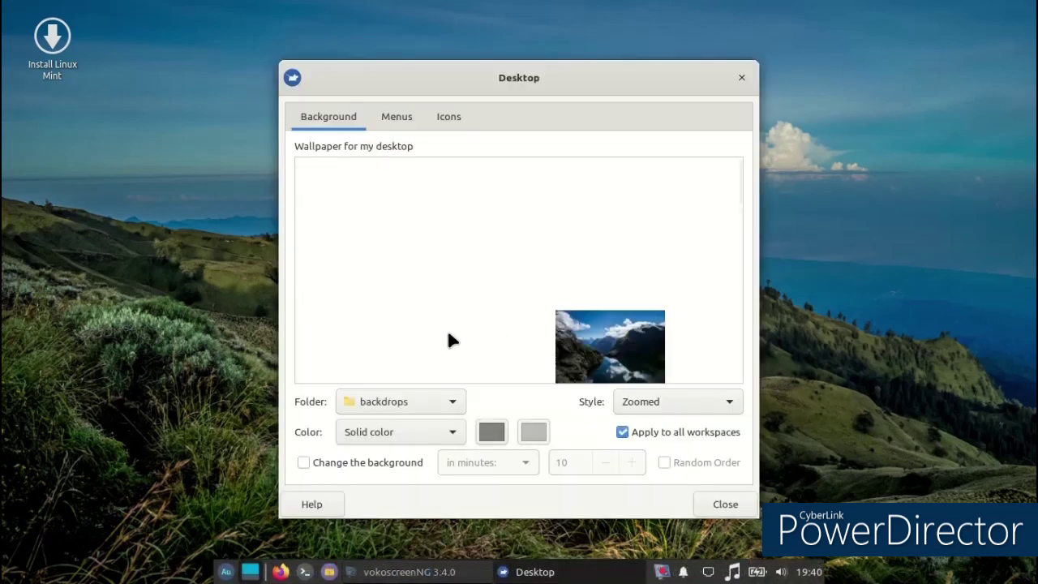
left_click(406, 403)
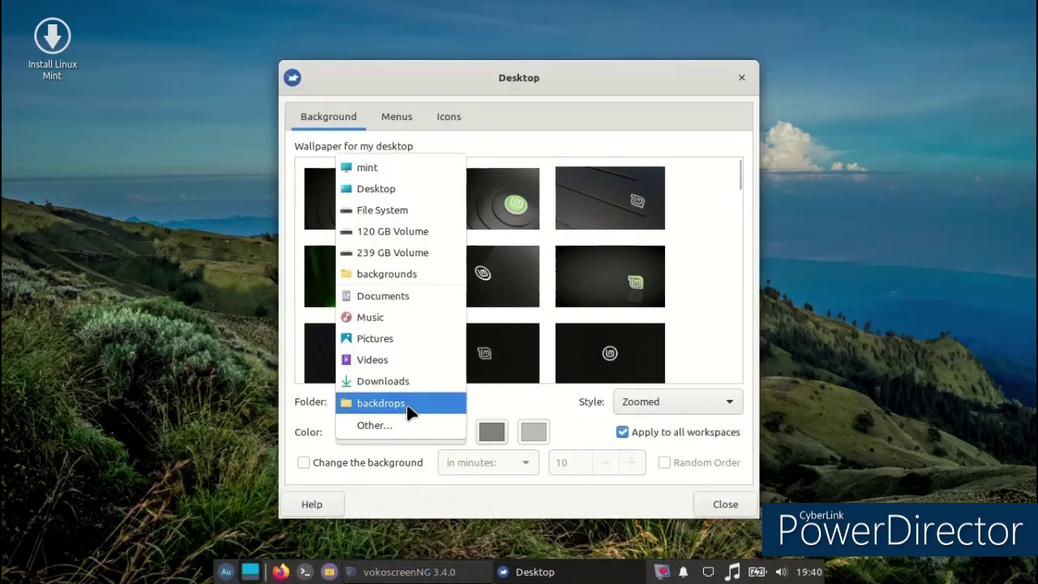
left_click(373, 189)
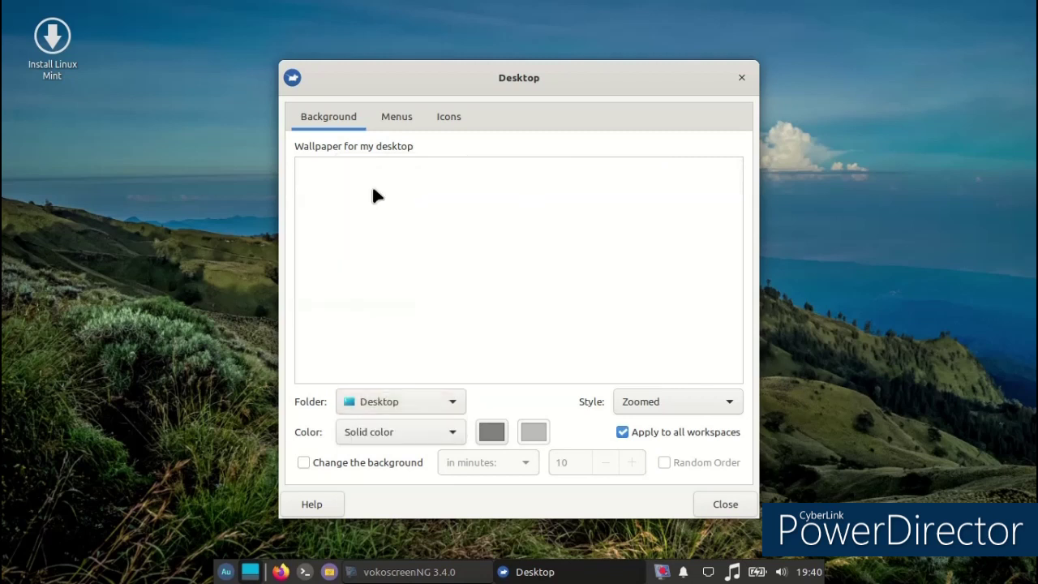
left_click(386, 116)
left_click(298, 122)
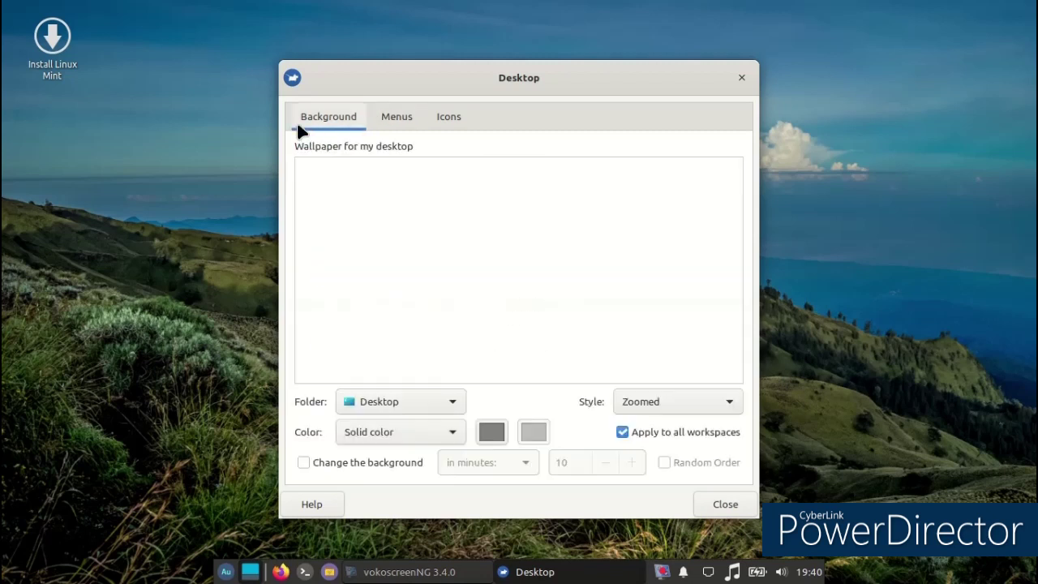
left_click(397, 409)
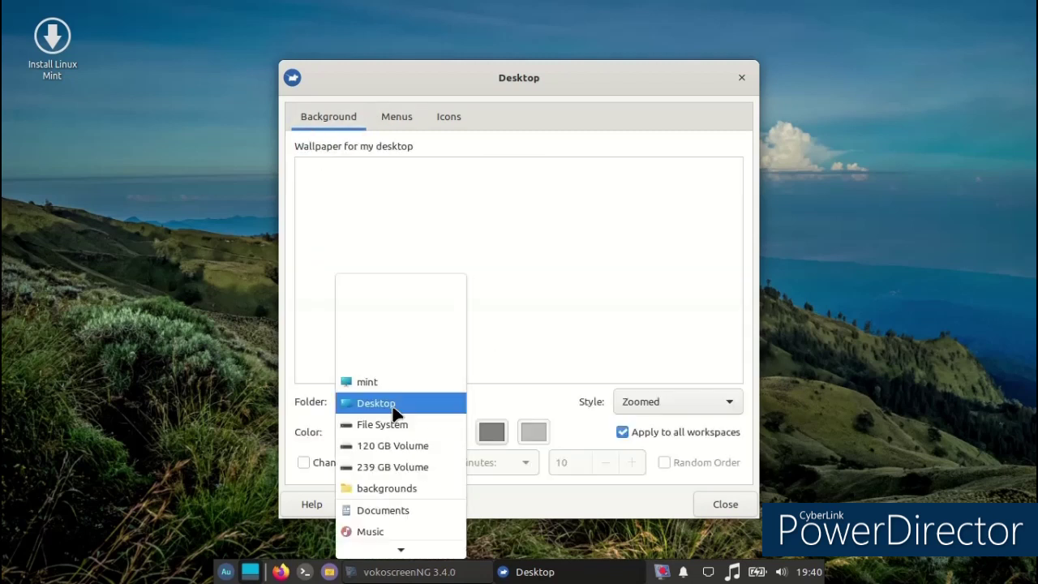
left_click(396, 382)
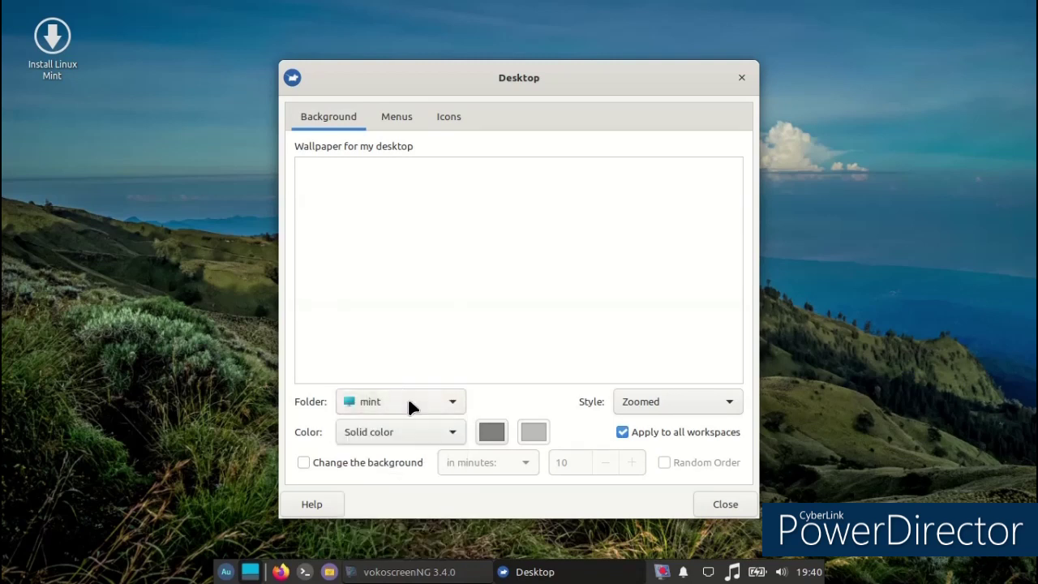
Step: Set the dark blue Windows 11 image from the Downloads folder as the desktop wallpaper and close the settings
left_click(408, 401)
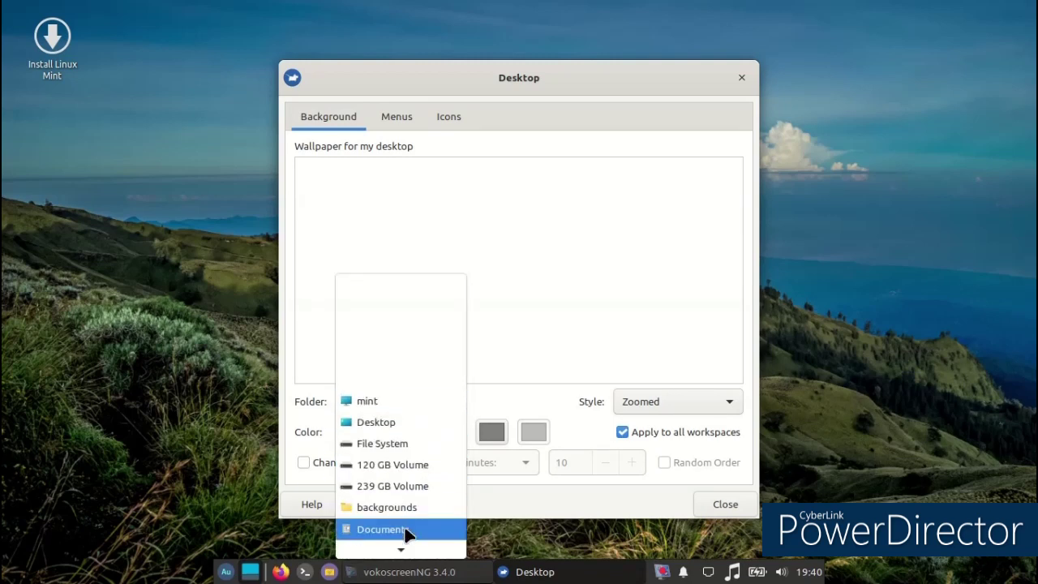
mouse_move(405, 557)
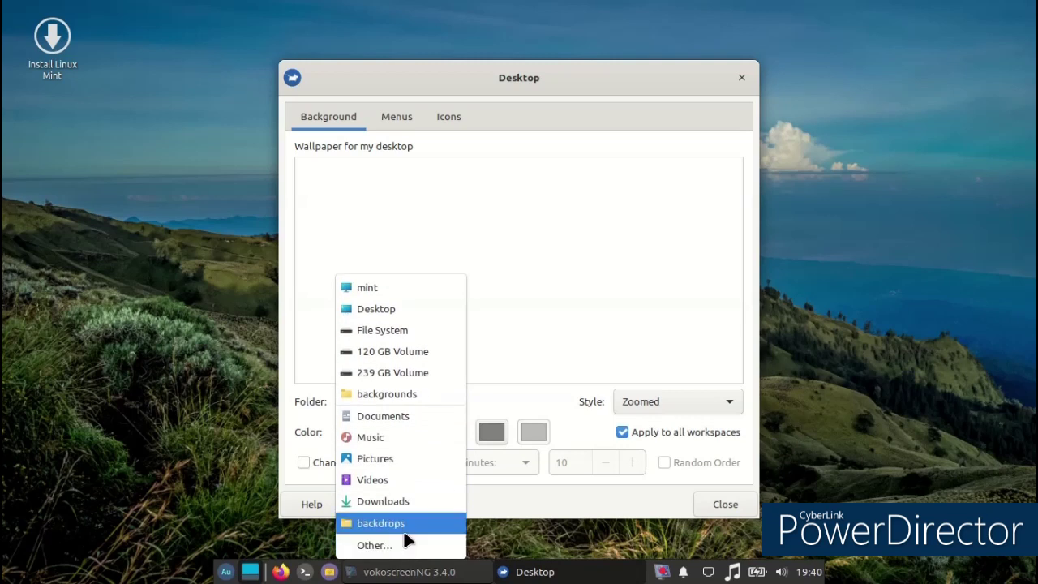
left_click(414, 509)
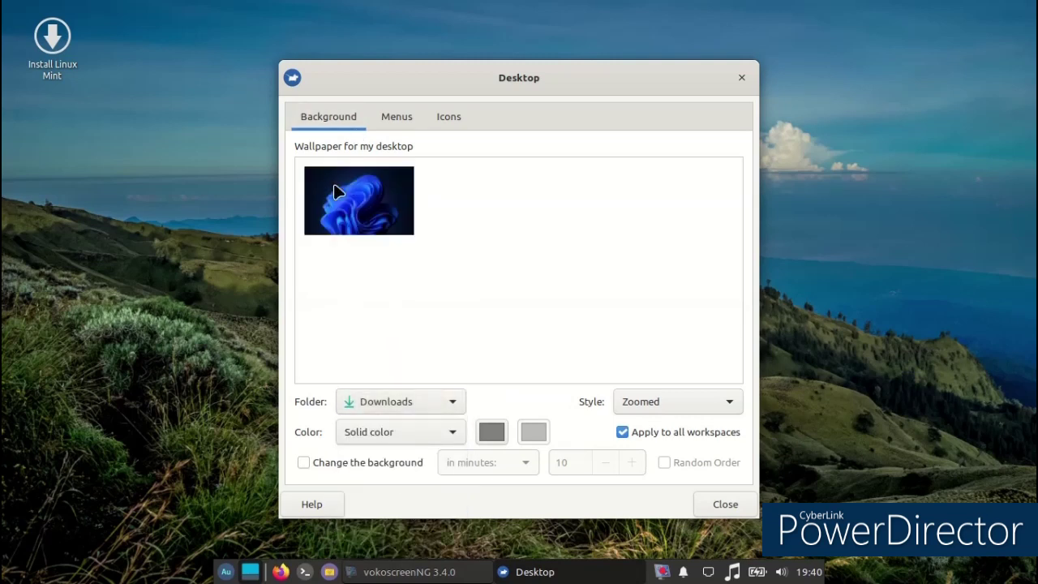
left_click(340, 206)
left_click(720, 509)
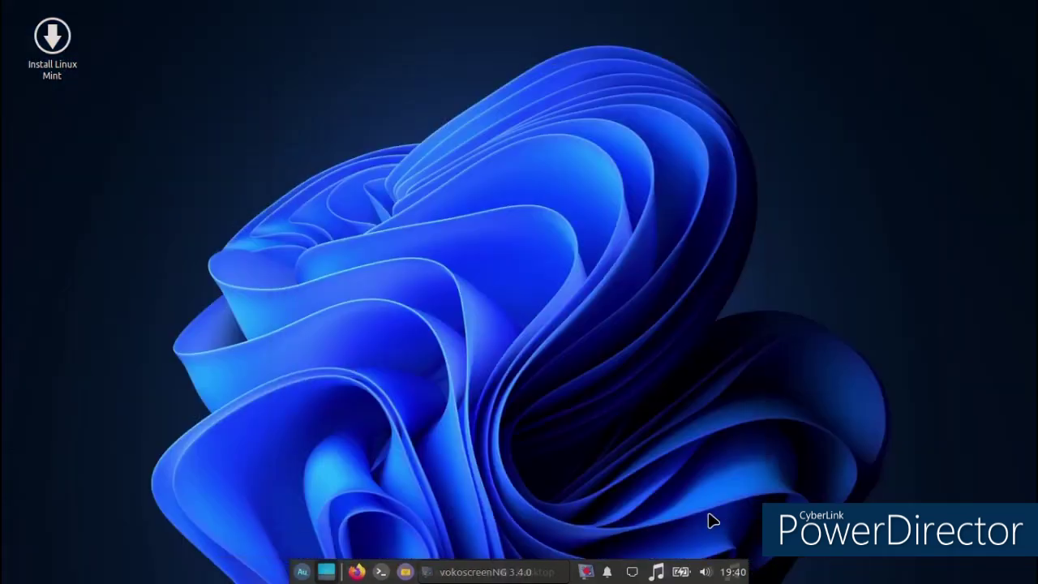
Step: Narrow the Whisker Menu window so its application column takes less width, and close the menu
left_click(298, 572)
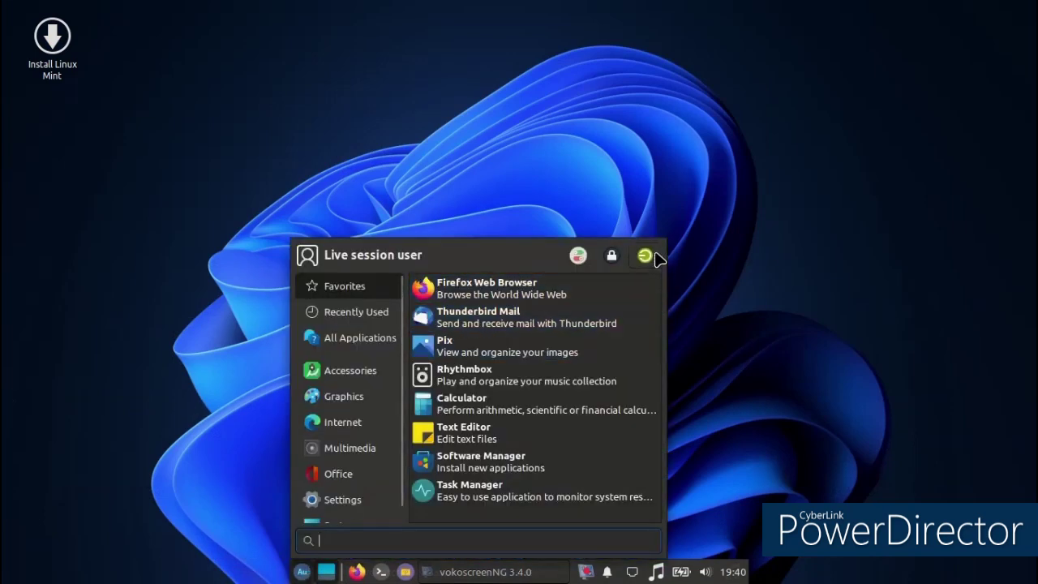
left_click_drag(666, 242, 525, 238)
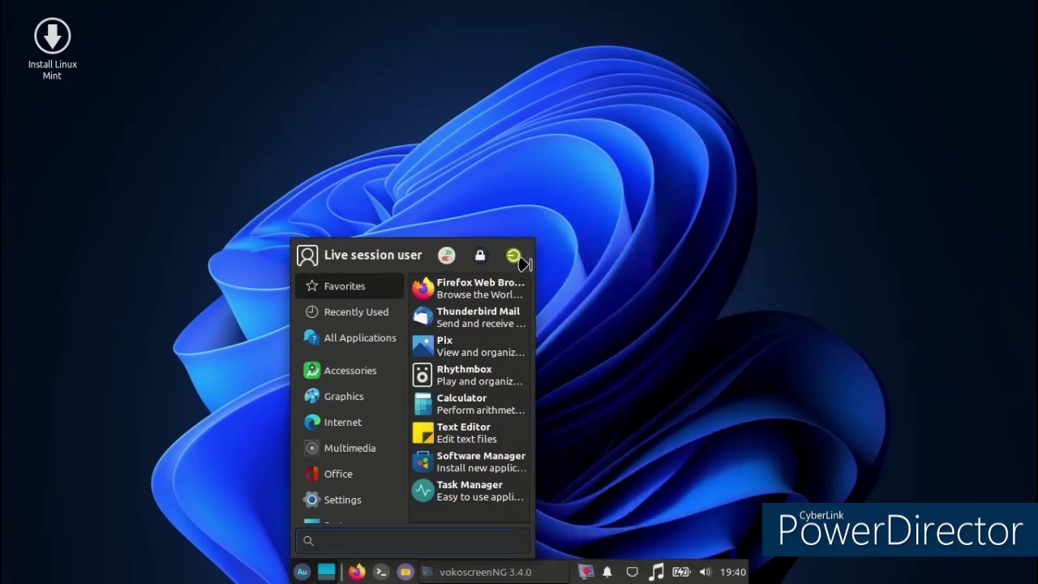
left_click(741, 248)
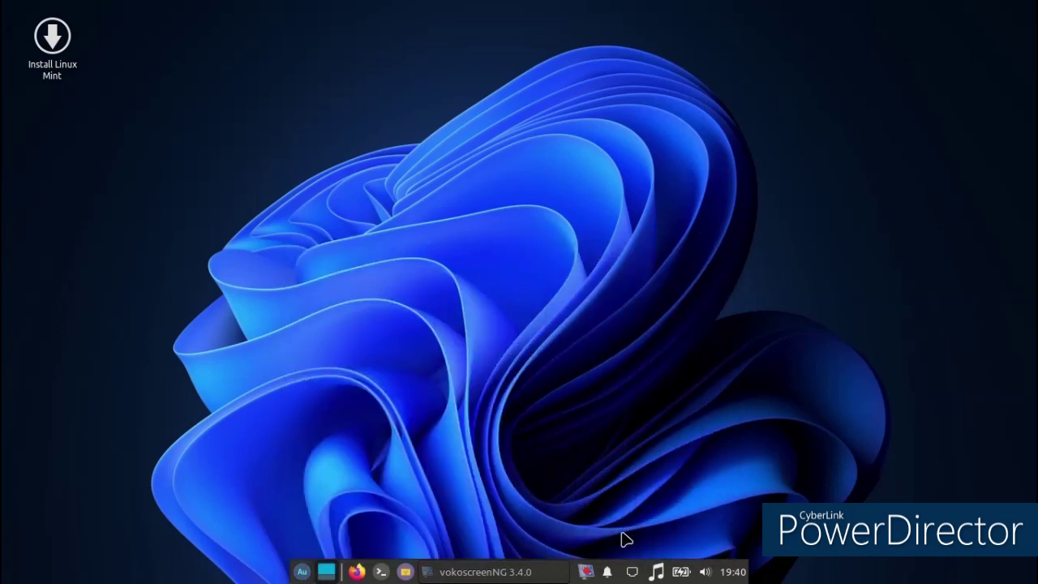
Step: Bring up the vokoscreenNG screen recorder window
left_click(584, 572)
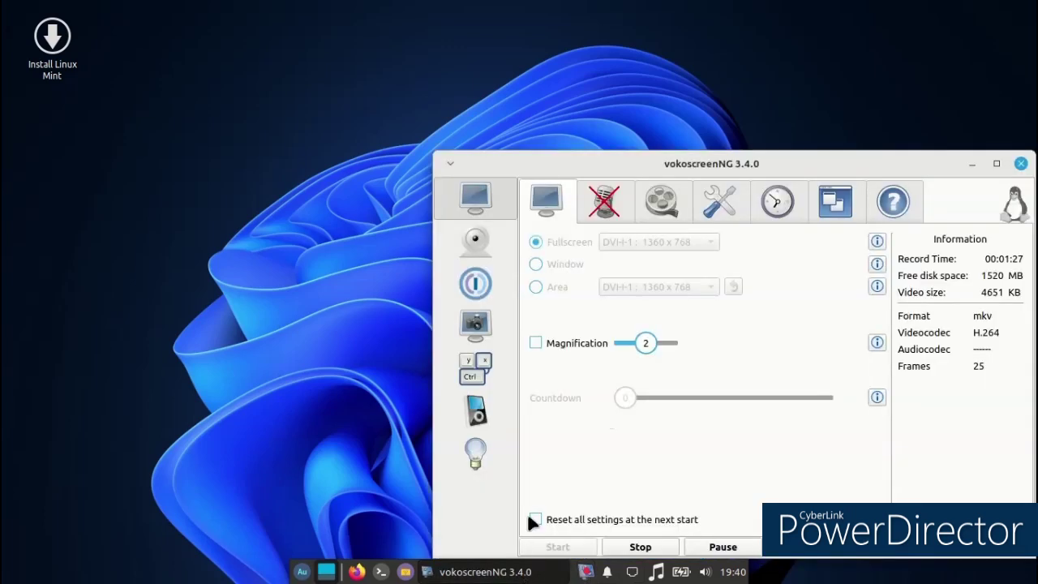